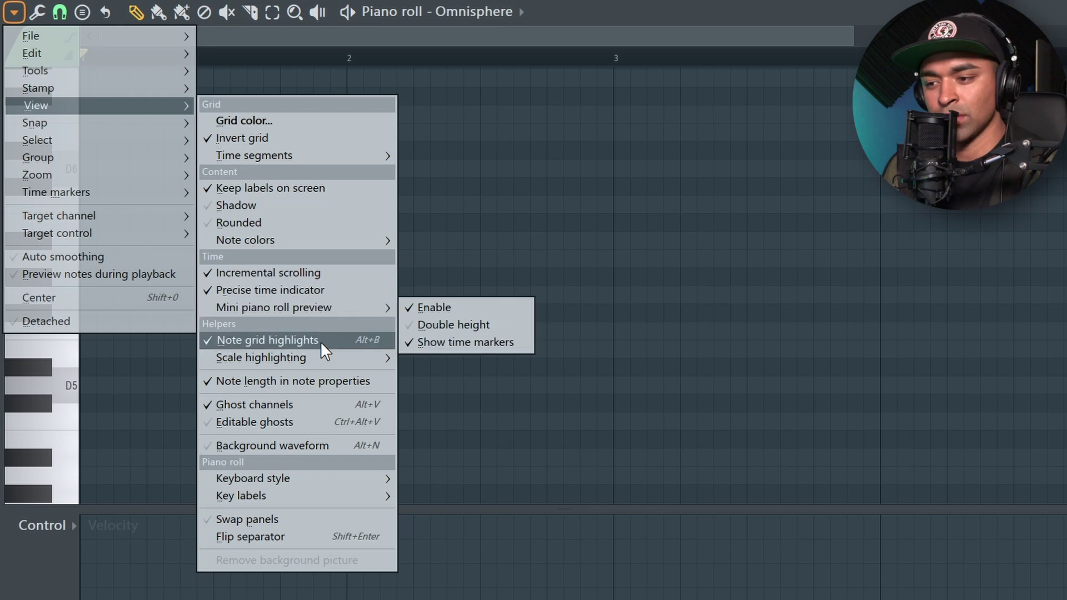
Set the root note of the piano roll's scale highlighting to C#.
mouse_move(291, 351)
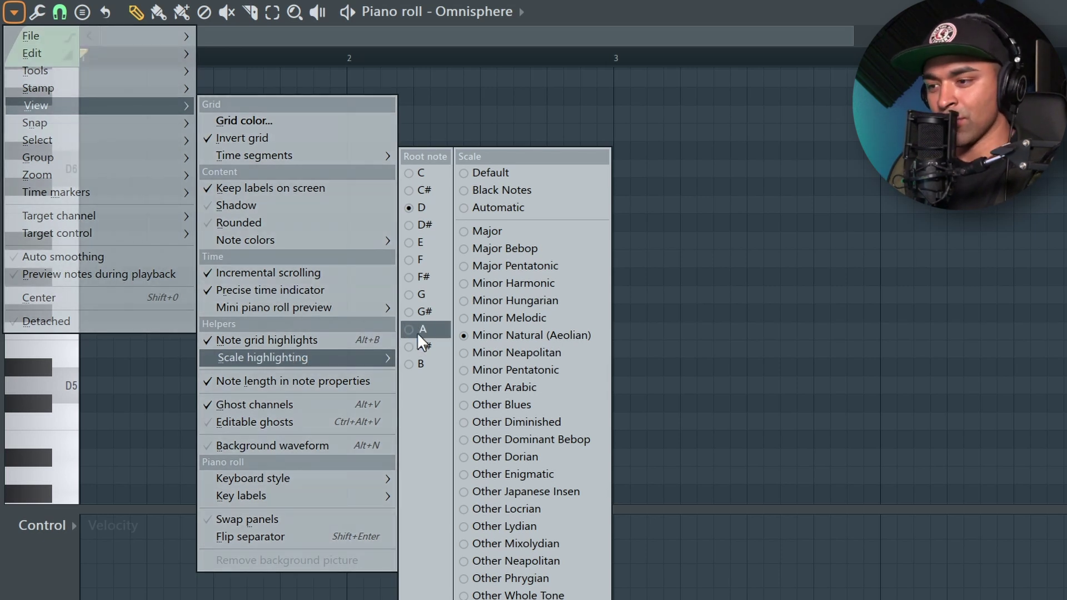
click(432, 190)
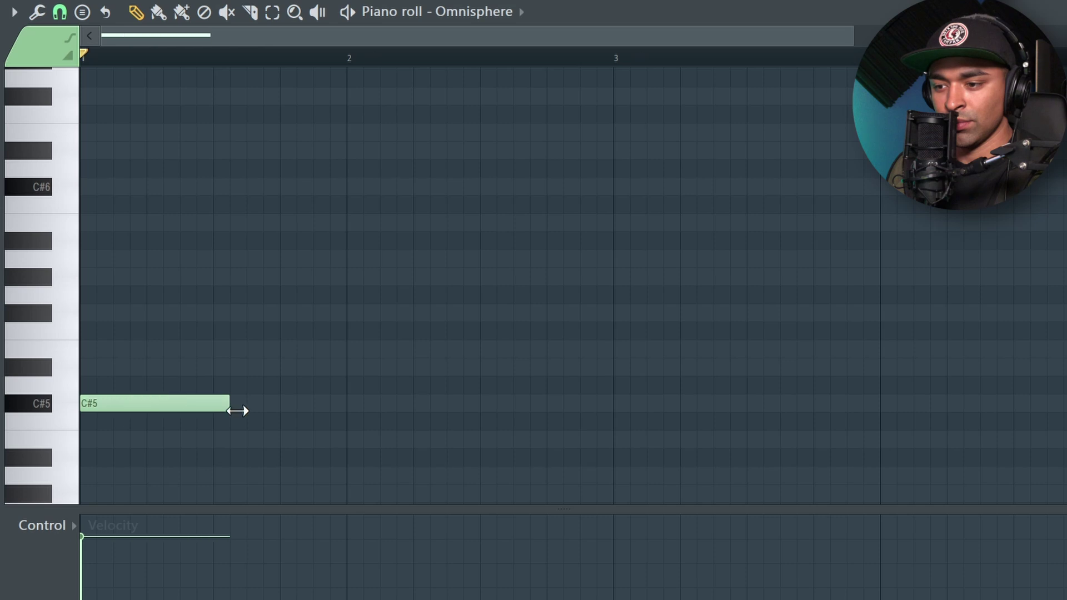
Place E5, F#5, A5 and B5 as a rising, overlapping line after the C#5 in bar 1, and play it back.
key(space)
click(149, 349)
click(181, 313)
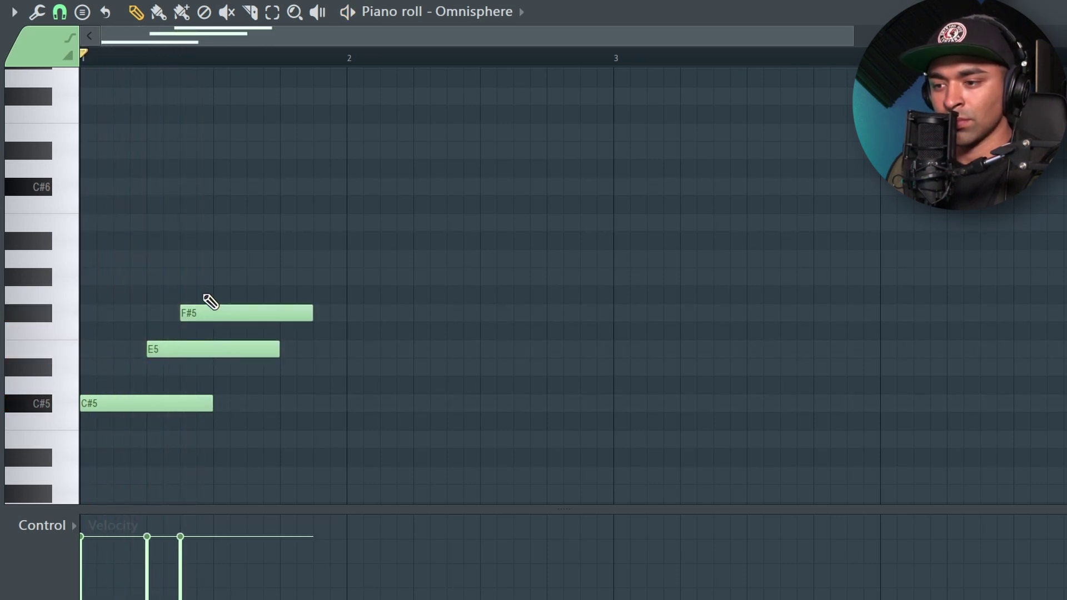
click(216, 259)
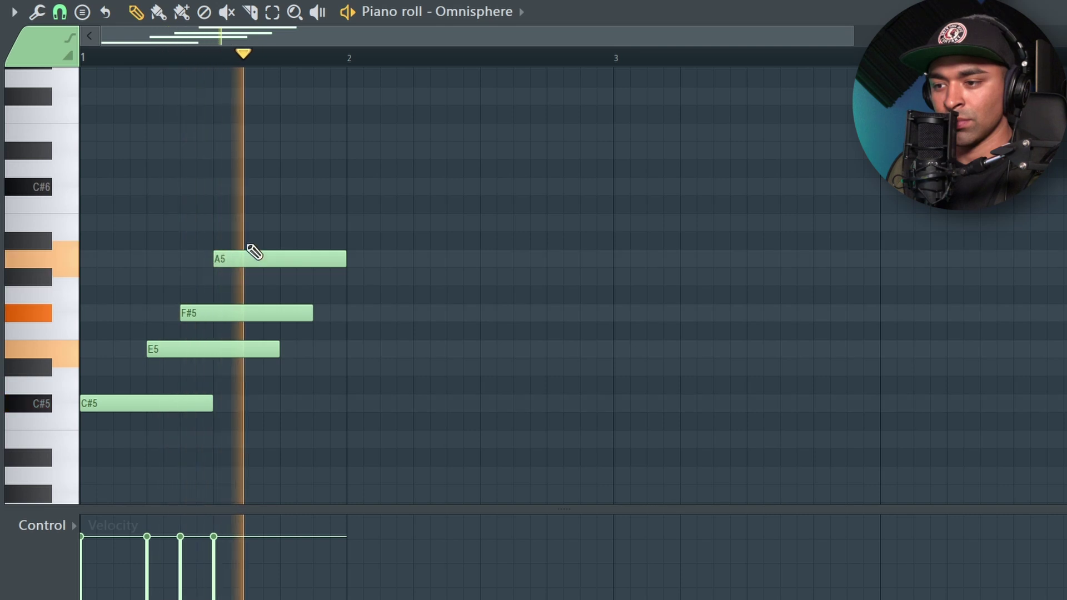
click(255, 223)
key(space)
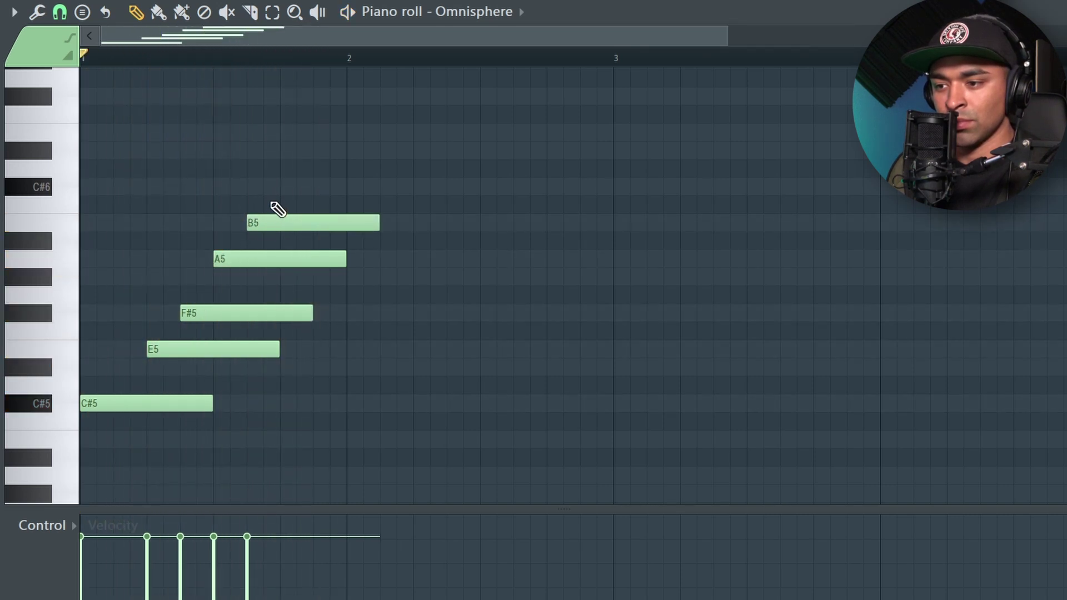
Add a G#5 after the B5, followed by a shorter E5 ending together with it, and play the phrase.
drag(349, 259, 282, 282)
click(312, 312)
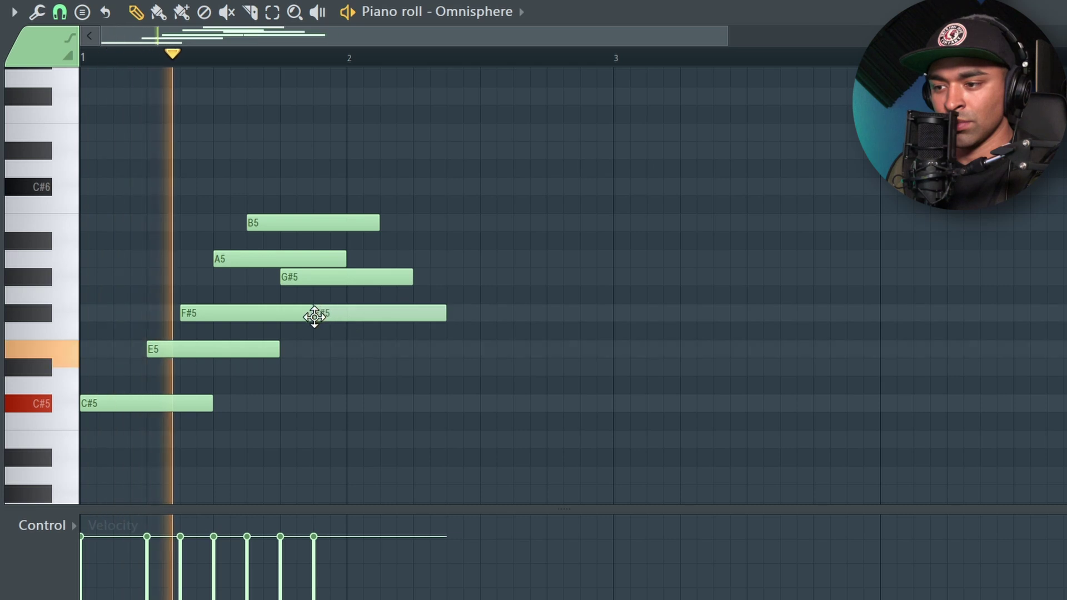
drag(444, 316, 381, 350)
key(space)
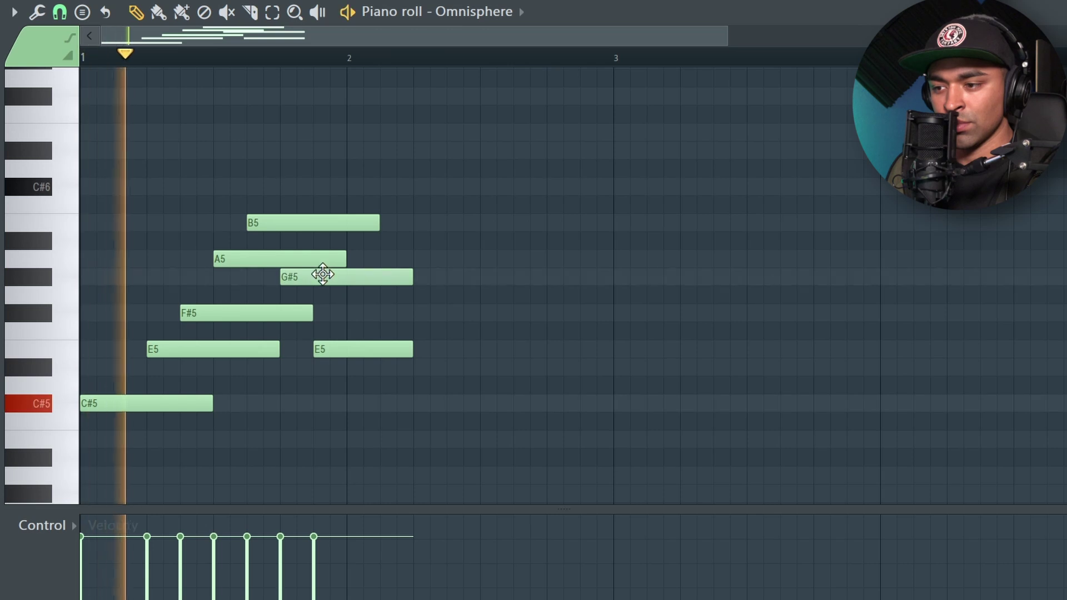
Raise the last G#5 to A5 and the final E5 to G#5, playing back the phrase to check it.
mouse_move(323, 273)
mouse_down()
mouse_move(328, 309)
mouse_move(333, 262)
mouse_up()
key(space)
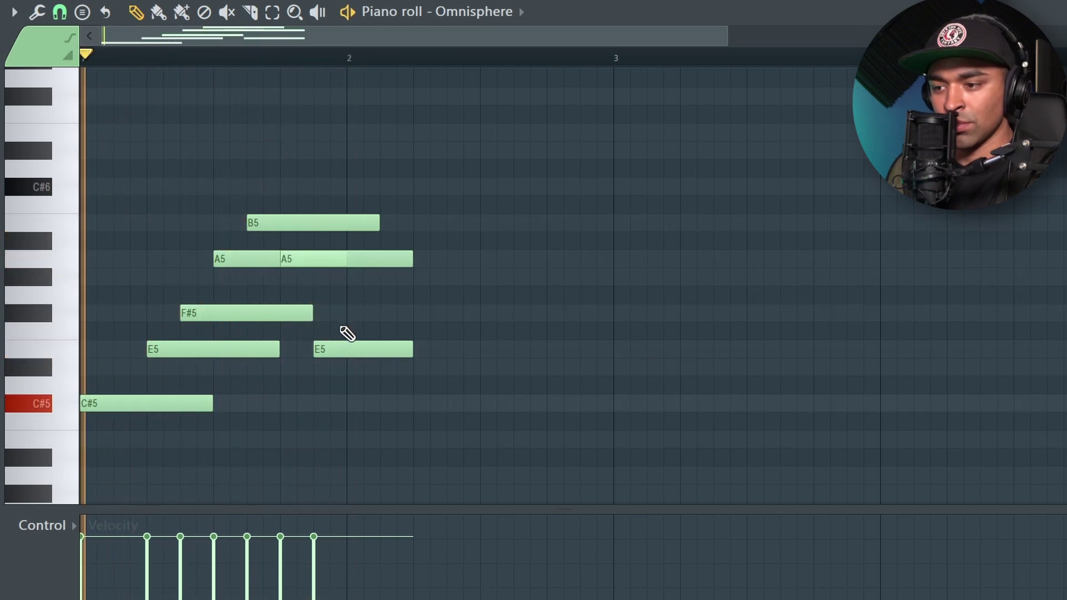
key(space)
drag(336, 342, 343, 274)
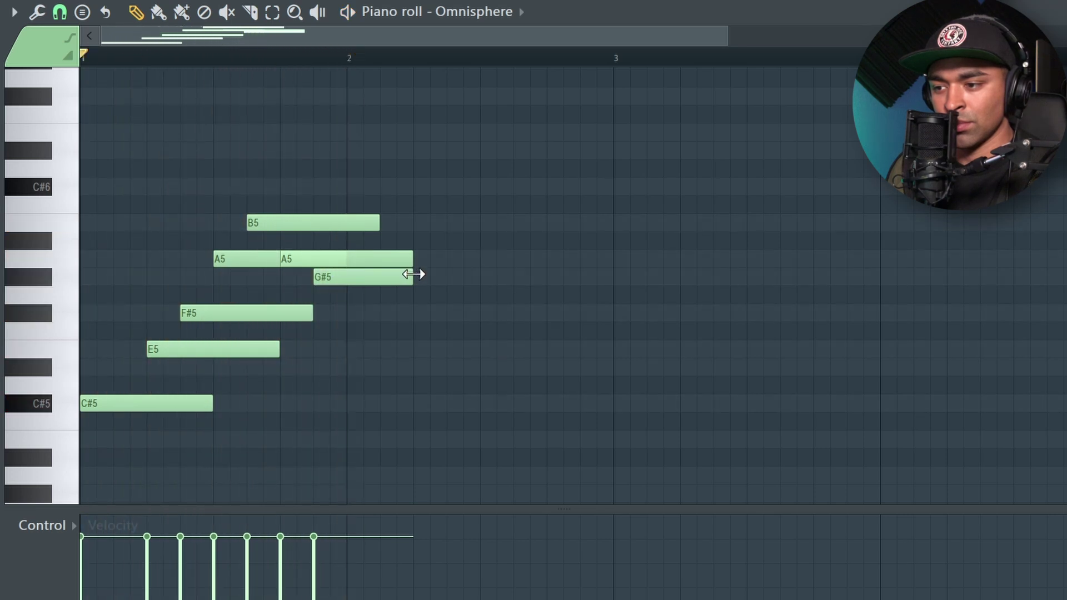
key(space)
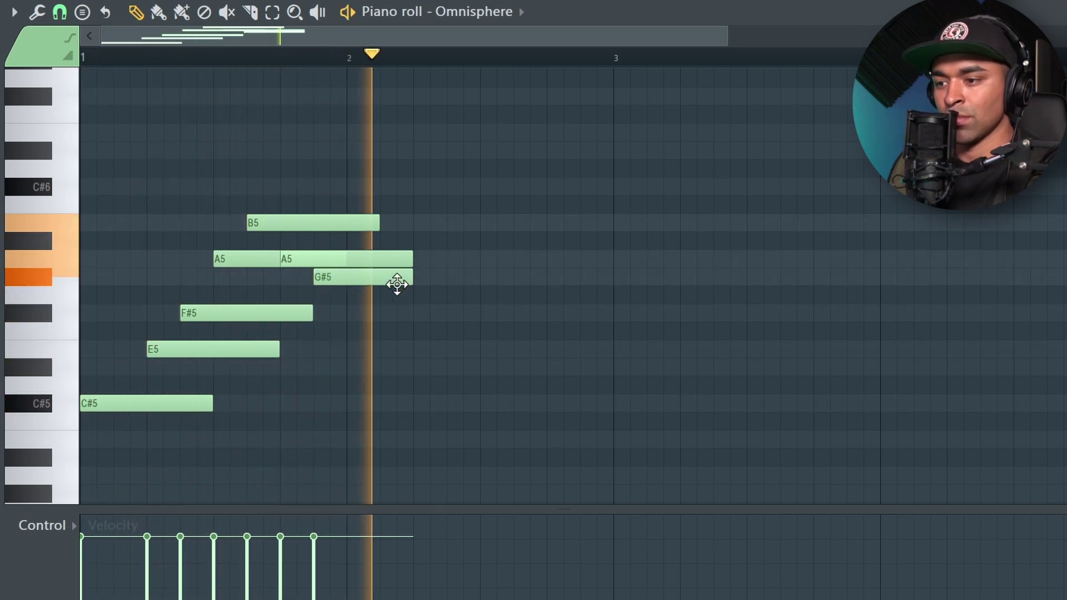
key(space)
key(space)
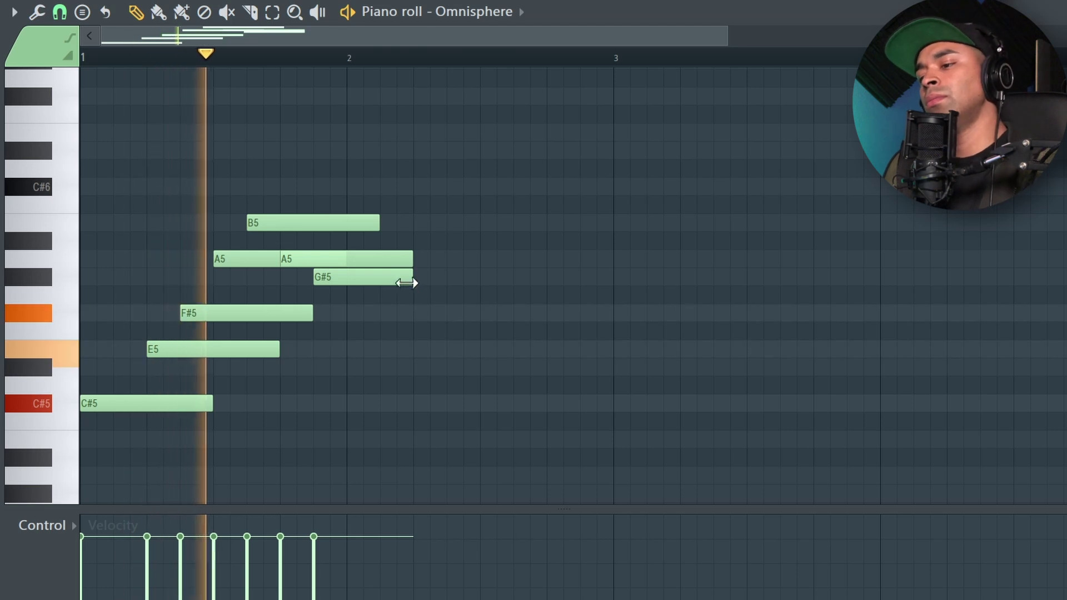
key(space)
key(space)
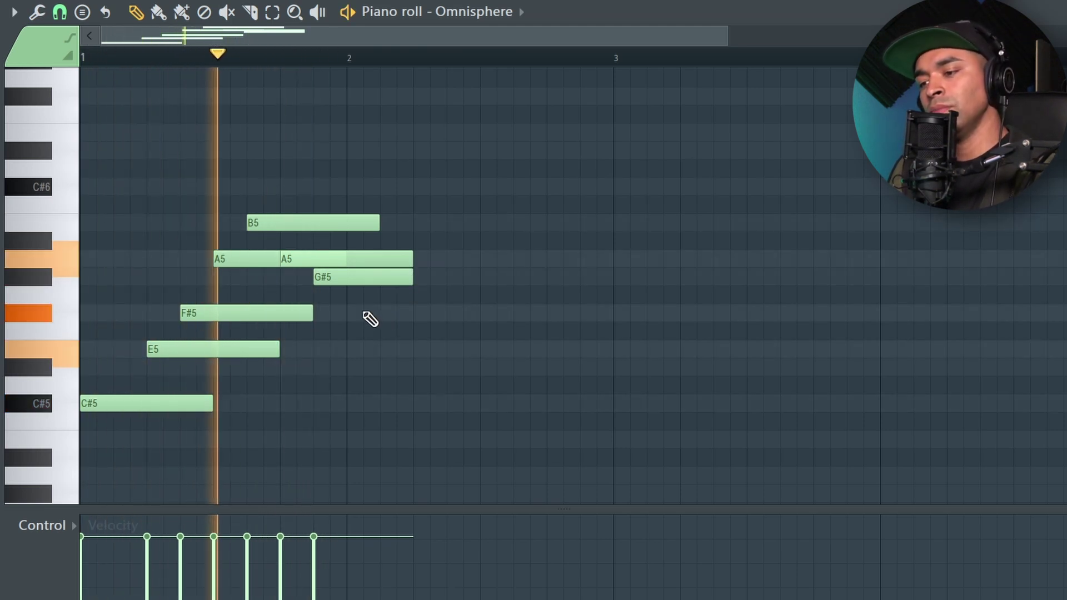
Place a C#5 at the start of bar 2 and play back the melody.
click(350, 403)
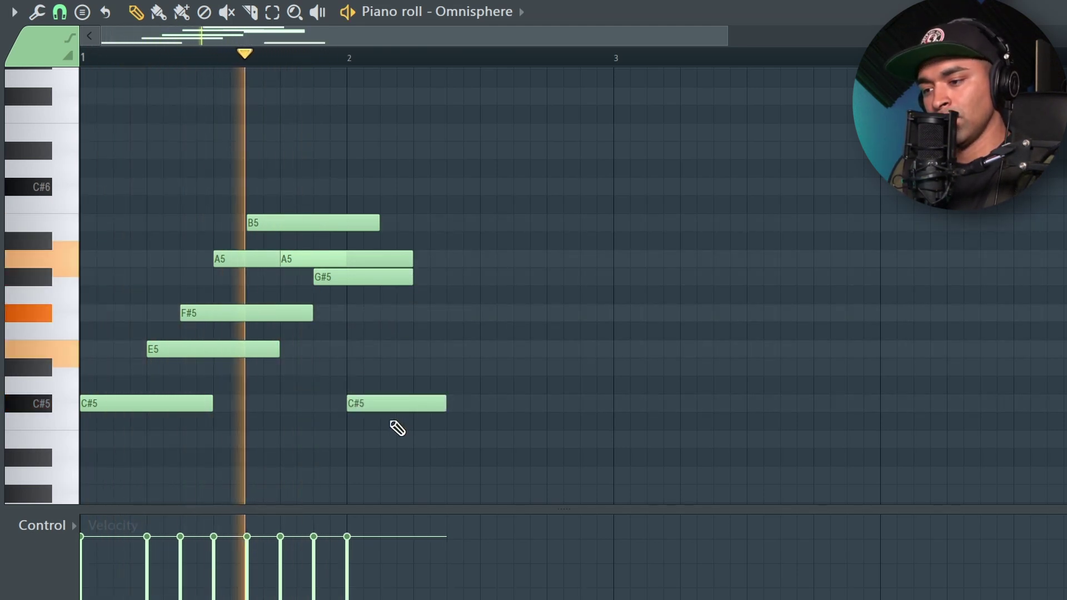
key(space)
key(space)
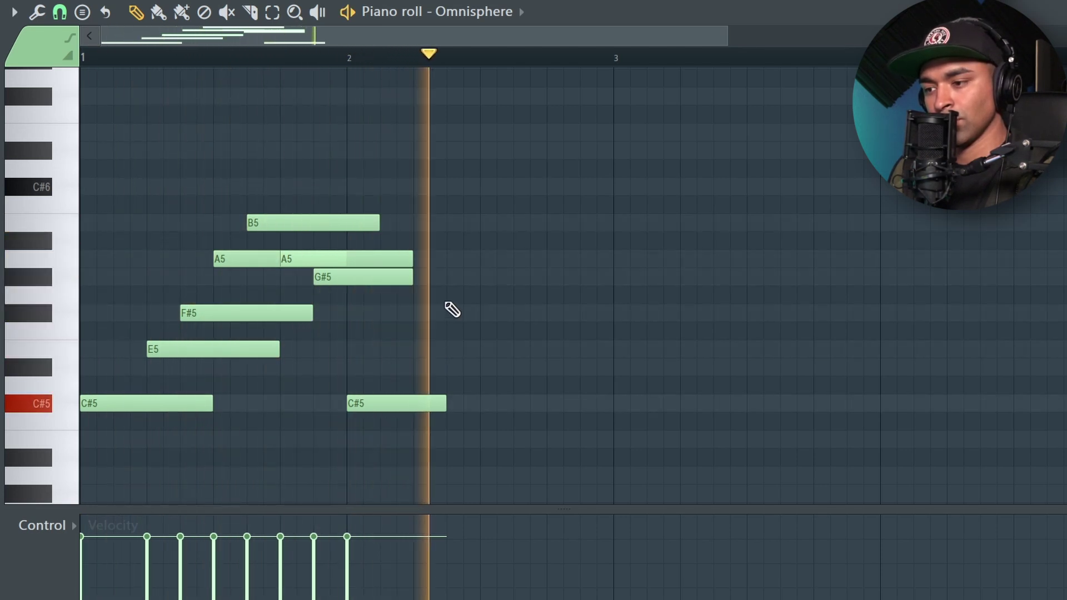
key(space)
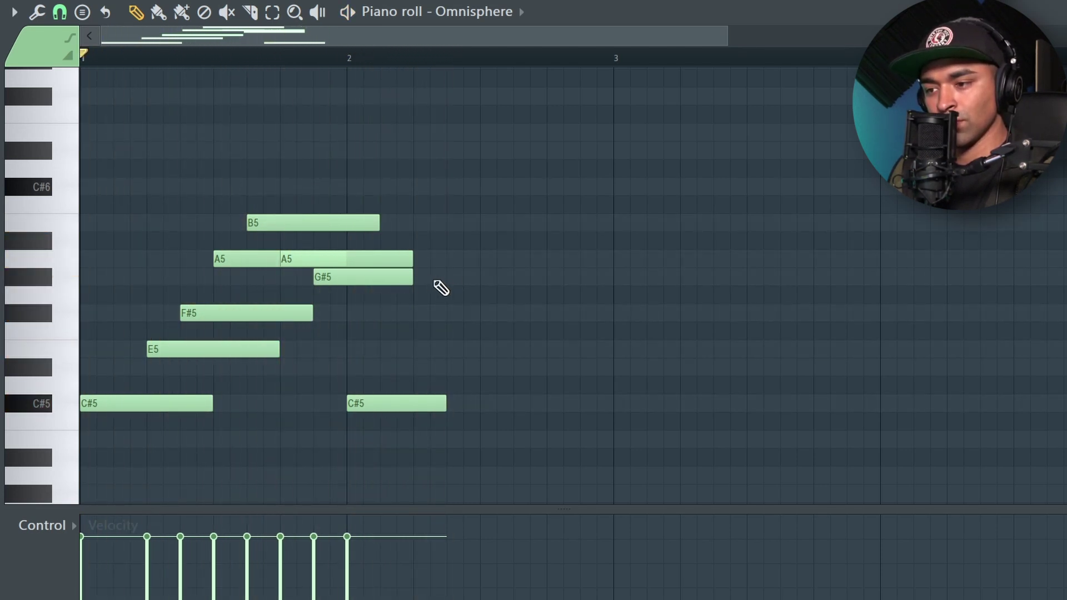
Copy the A5, B5, A5 and G#5 notes from bar 1 to the second half of bar 2 and play them.
drag(455, 302, 520, 222)
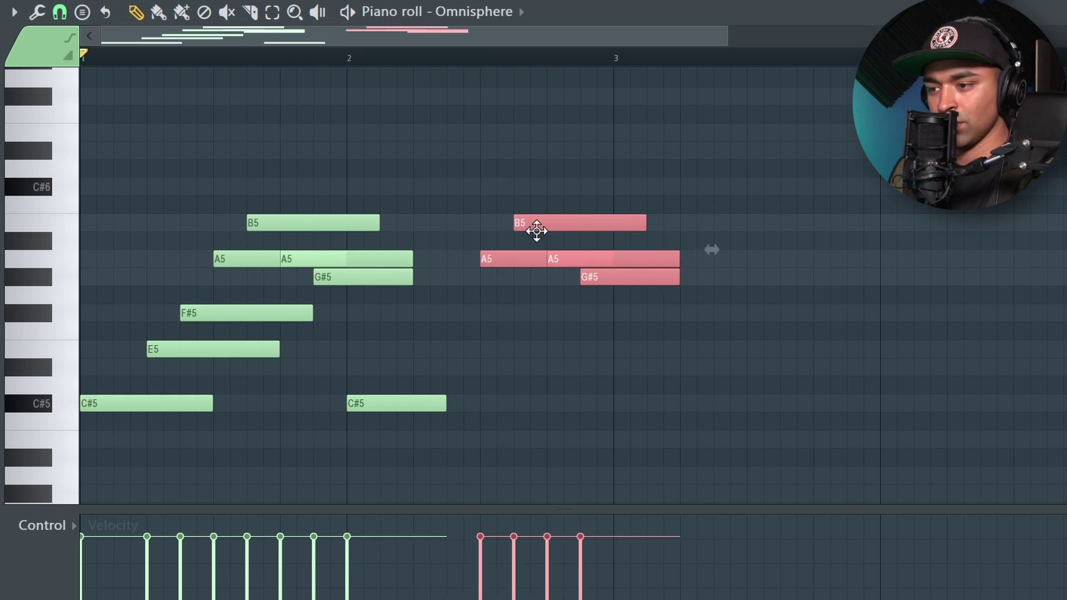
key(space)
key(ctrl+d)
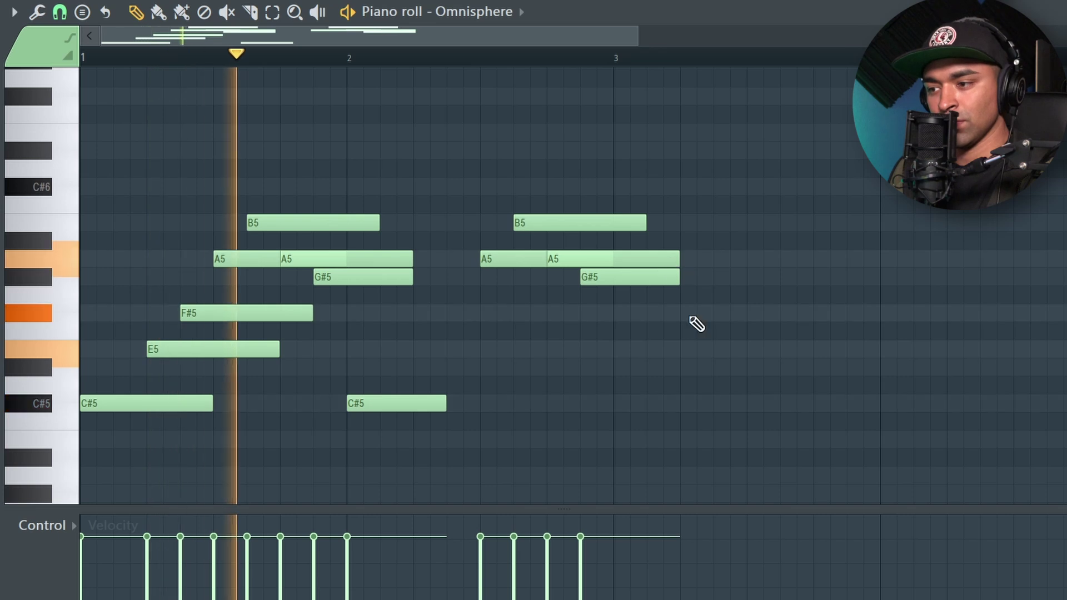
Shorten the copied B5, second A5 and G#5 so the phrase ends exactly at bar 3.
drag(695, 322, 556, 206)
drag(679, 251, 614, 257)
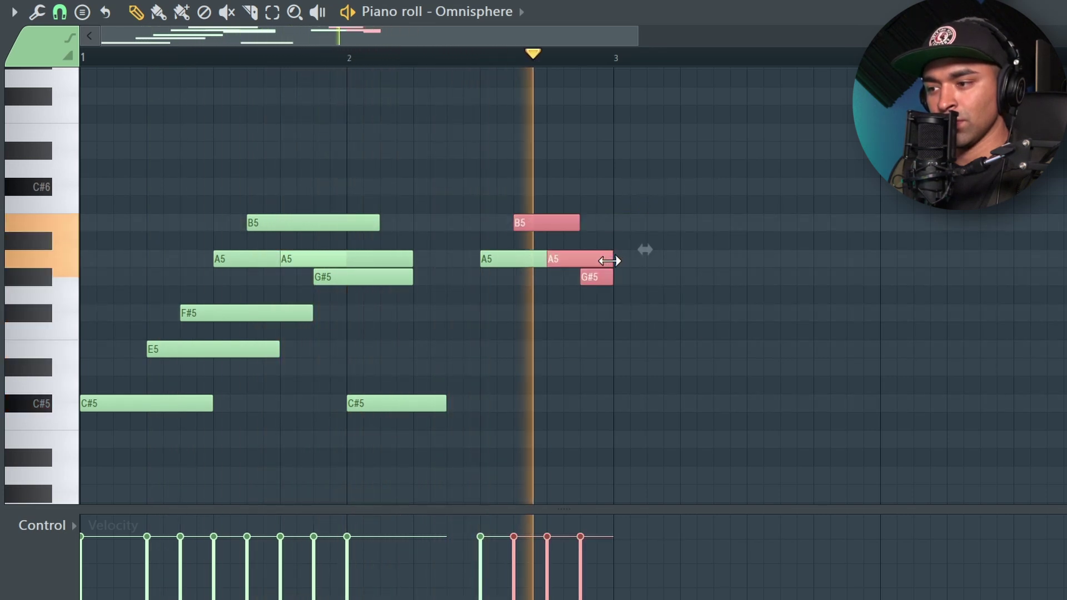
key(ctrl+d)
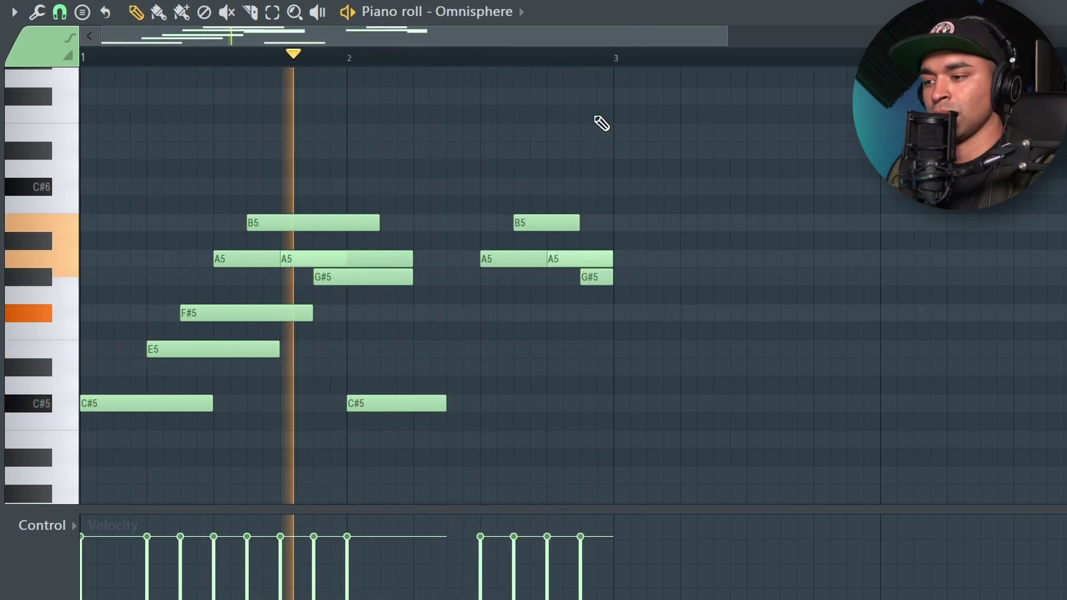
Duplicate the two-bar melody until it fills eight bars, and deselect the notes.
key(ctrl+b)
key(ctrl+d)
scroll(590, 160, down, 5)
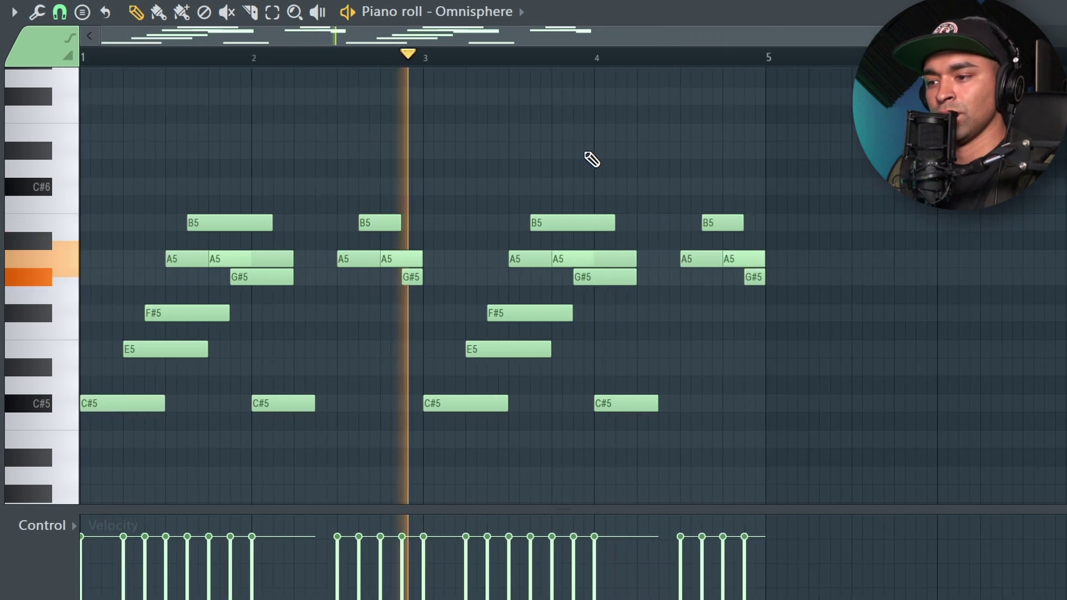
key(ctrl+a)
key(ctrl+b)
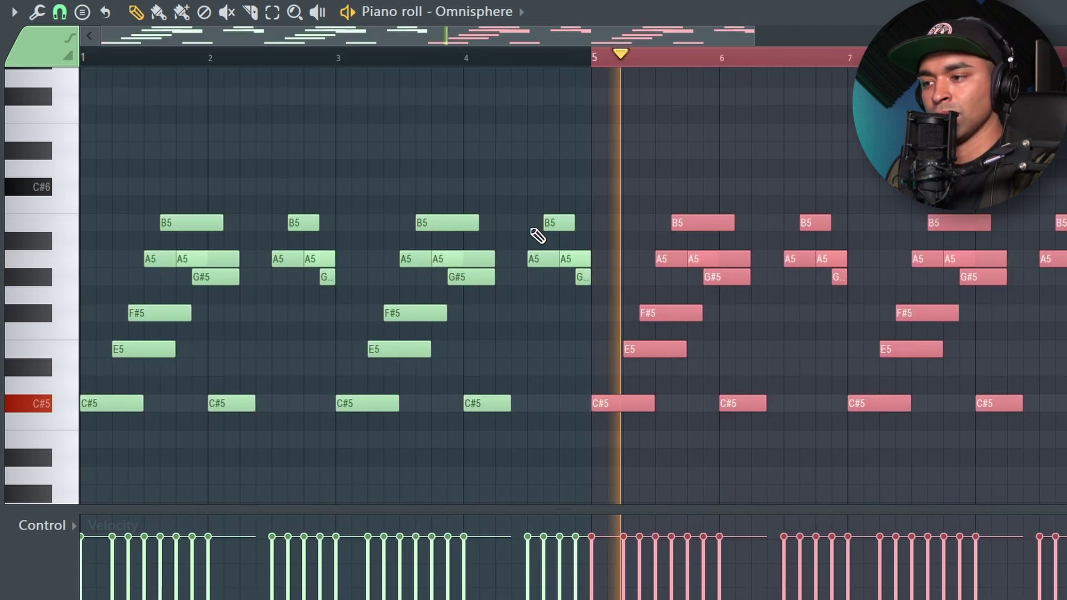
key(ctrl+d)
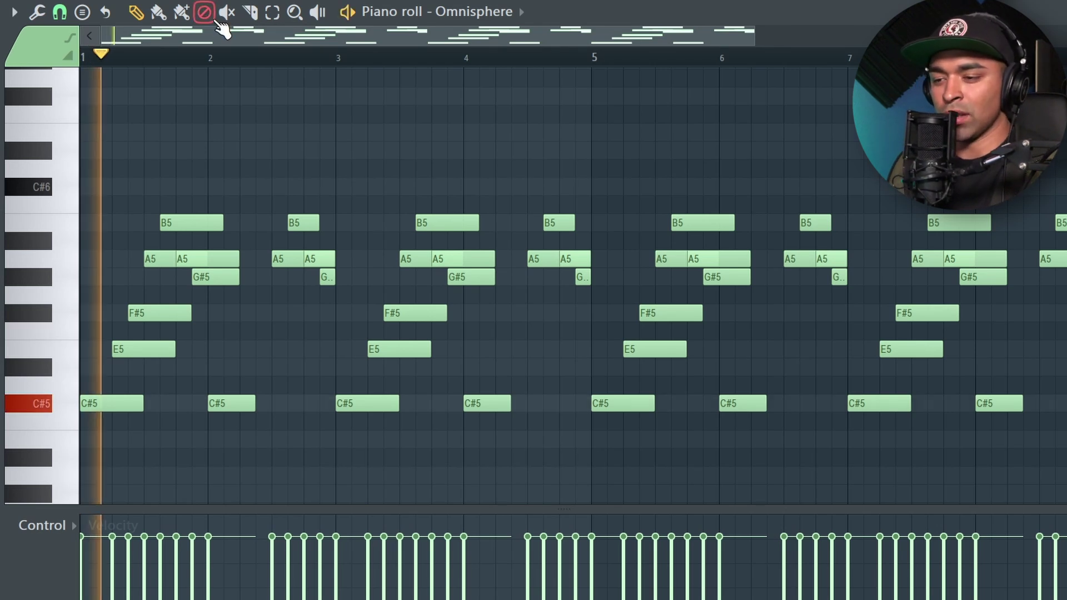
Add two-bar-long low notes under the melody: C#4 at bar 1, E4 late in bar 1 and G#4 at bar 2.
scroll(269, 240, down, 2)
scroll(281, 261, down, 3)
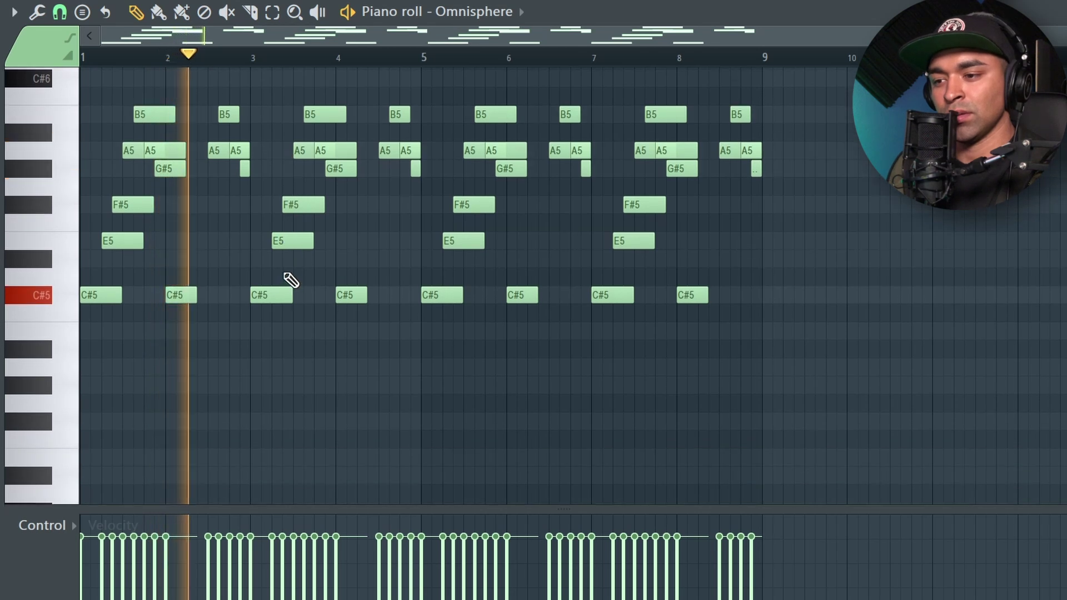
scroll(161, 333, down, 2)
scroll(146, 336, up, 1)
scroll(127, 367, down, 1)
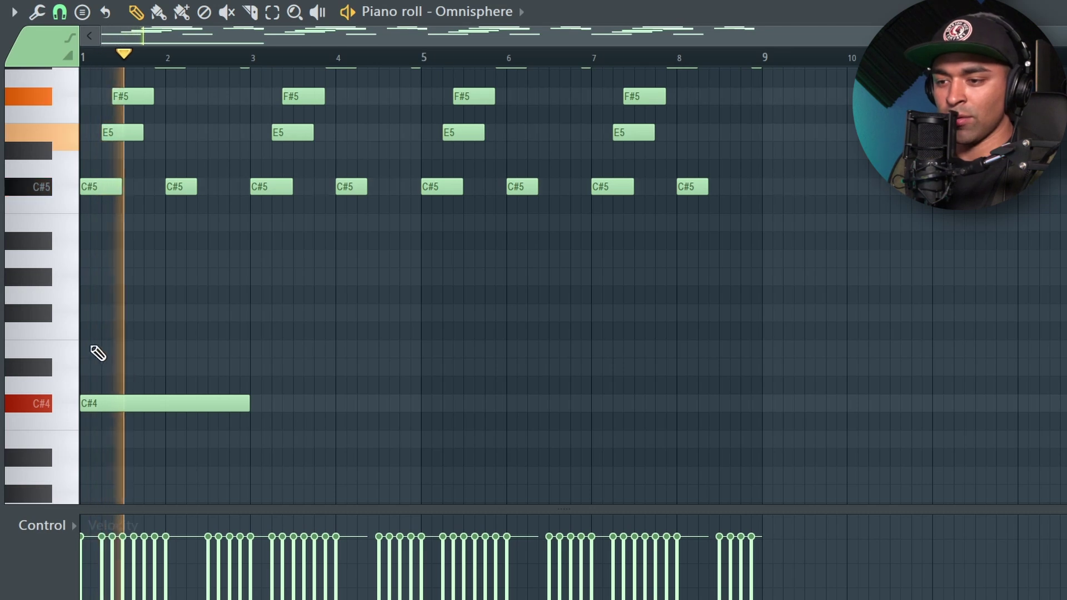
click(121, 349)
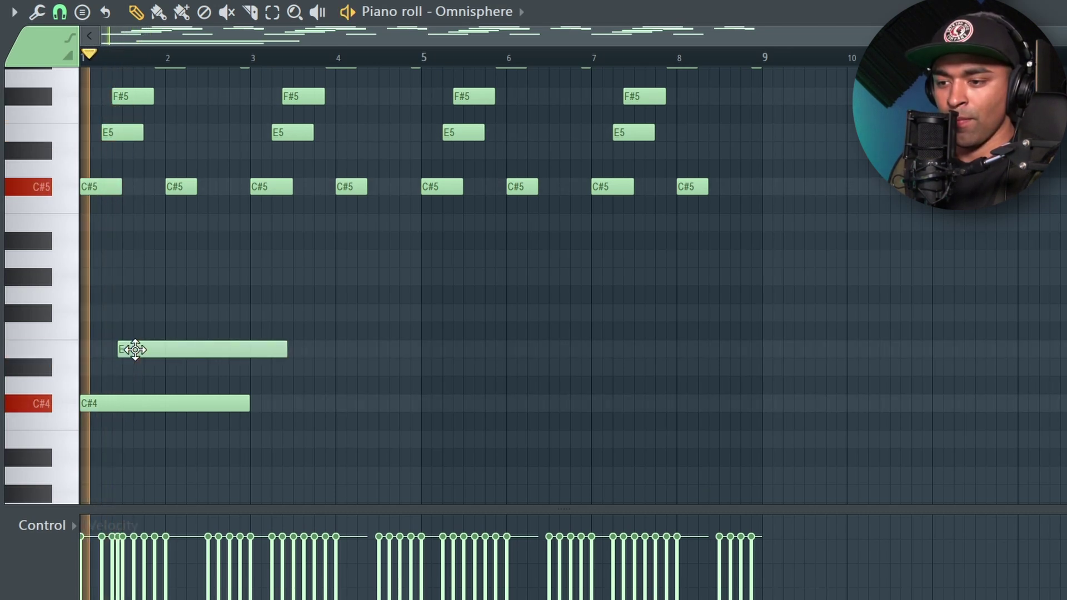
drag(135, 349, 147, 349)
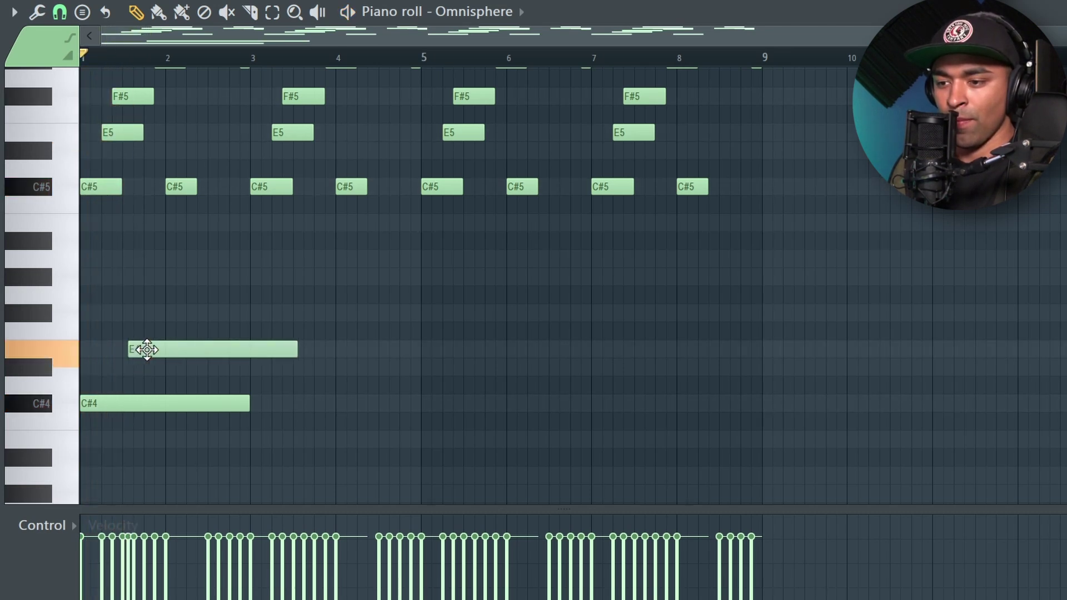
click(169, 314)
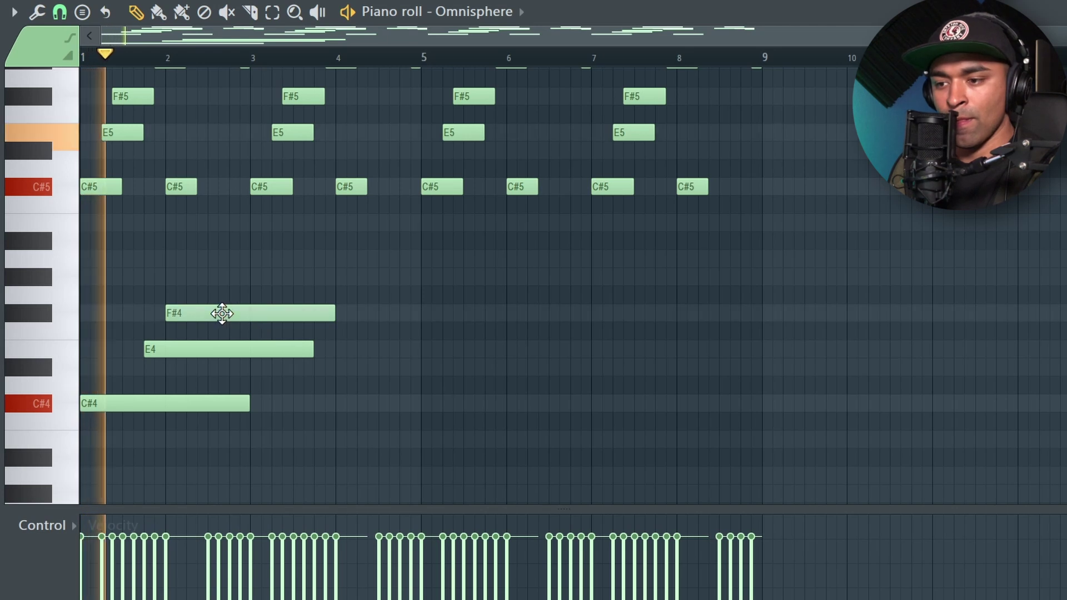
drag(218, 312, 224, 275)
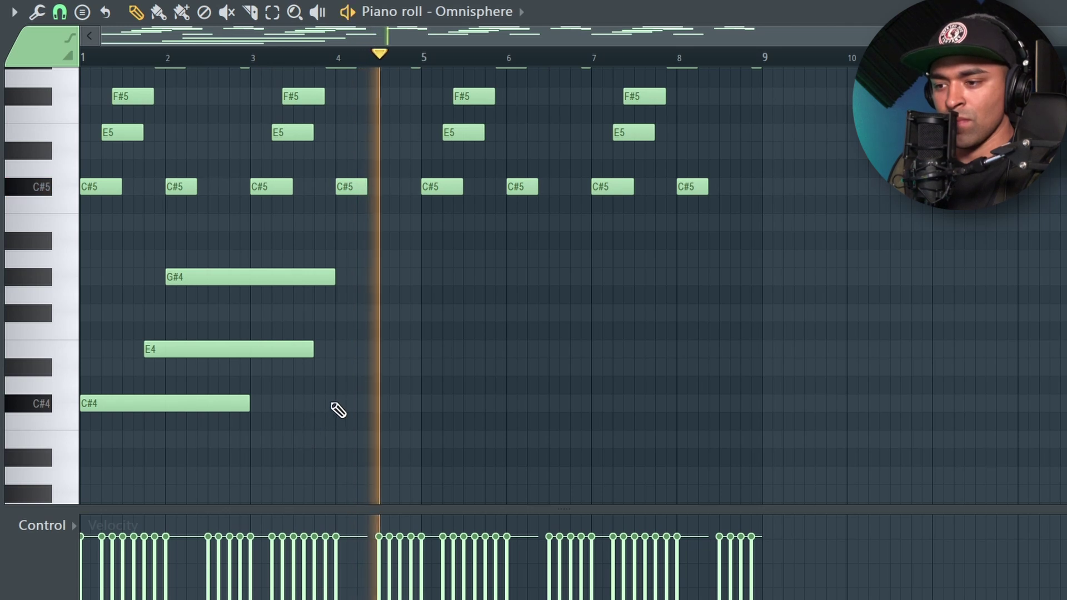
Add a two-bar C#4 at bar 3 and duplicate all the low notes into bars 5 to 8.
drag(274, 405, 252, 407)
ctrl+drag(469, 446, 181, 289)
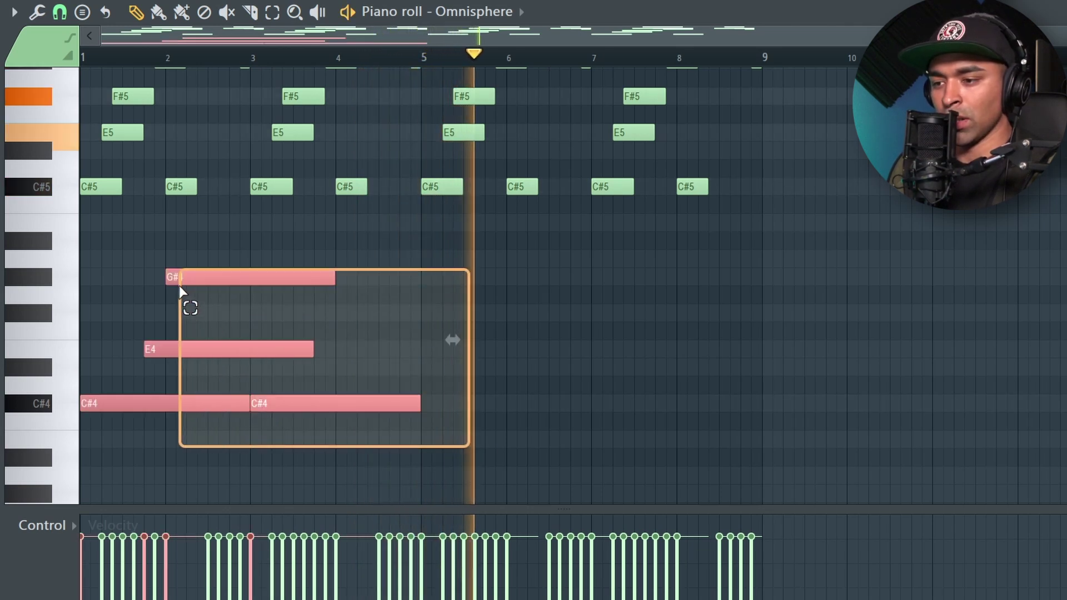
key(ctrl+b)
key(ctrl+d)
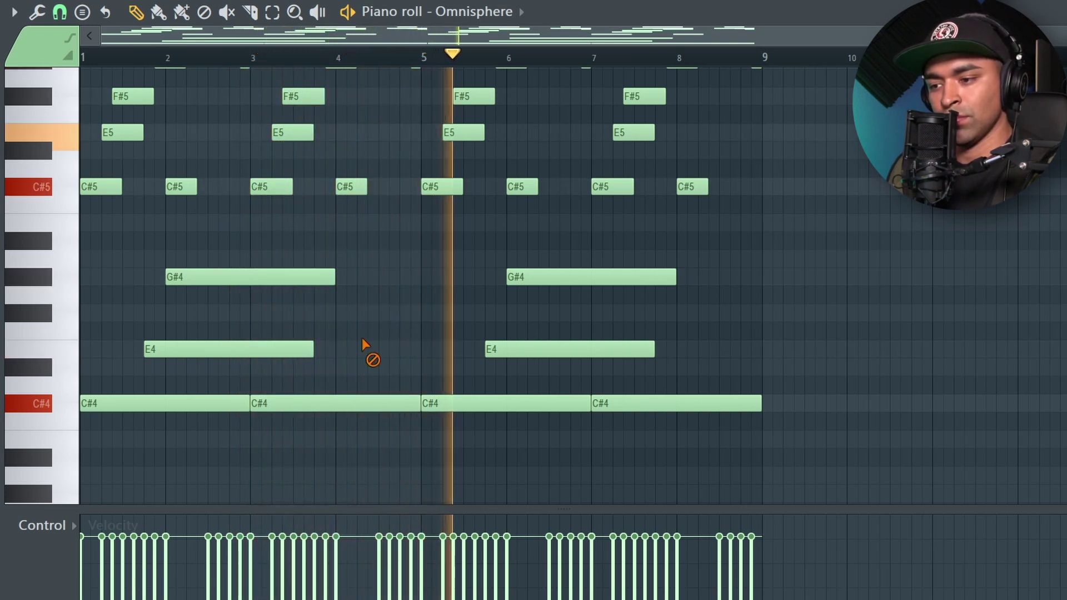
Delete the C#4 notes at bars 3 and 7, and add F#4 late in bar 3 and A4 at bar 4.
right_click(388, 403)
right_click(722, 403)
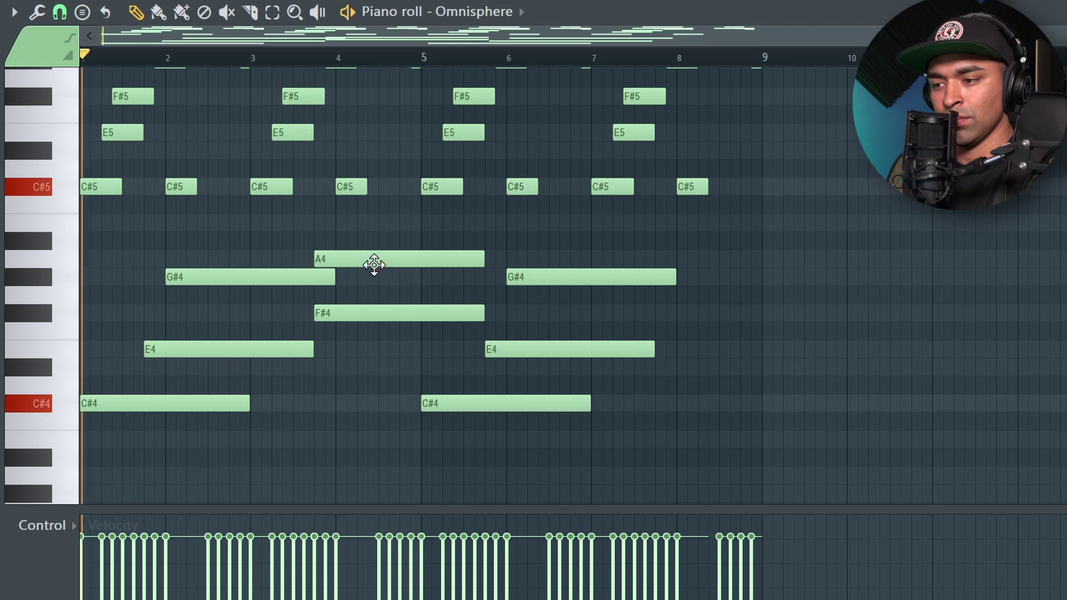
key(space)
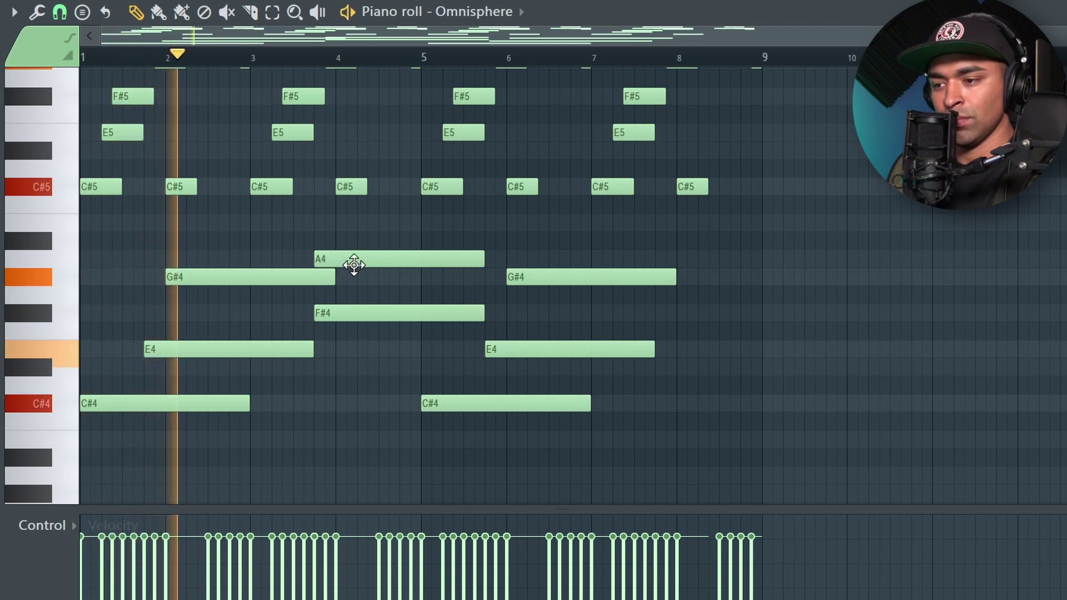
drag(354, 264, 371, 262)
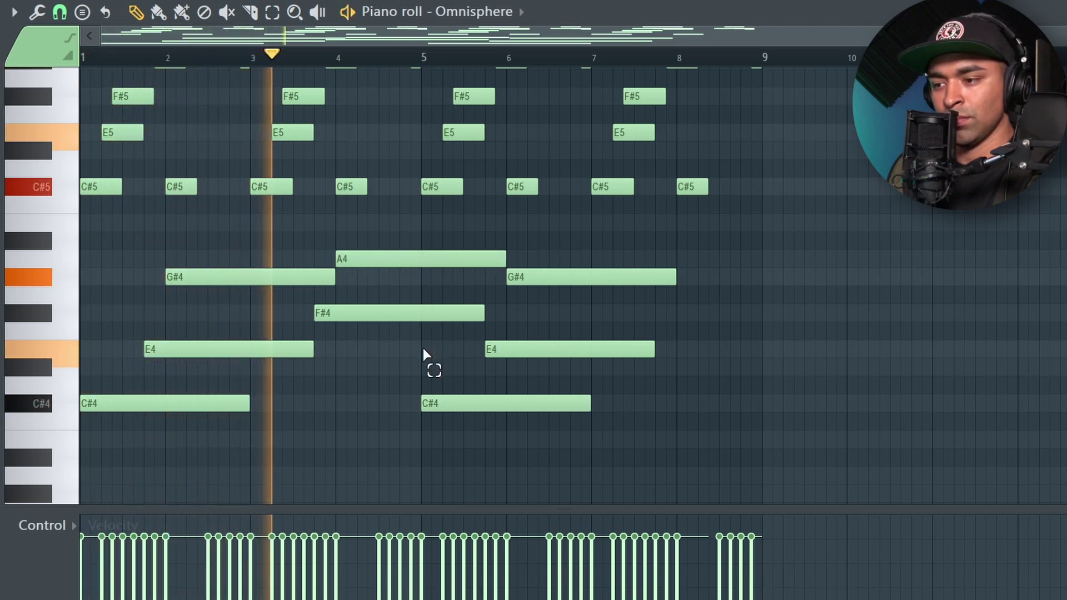
Copy the F#4 and A4 four bars ahead and shorten both copies by one bar so the A4 ends at bar 9.
drag(423, 347, 724, 253)
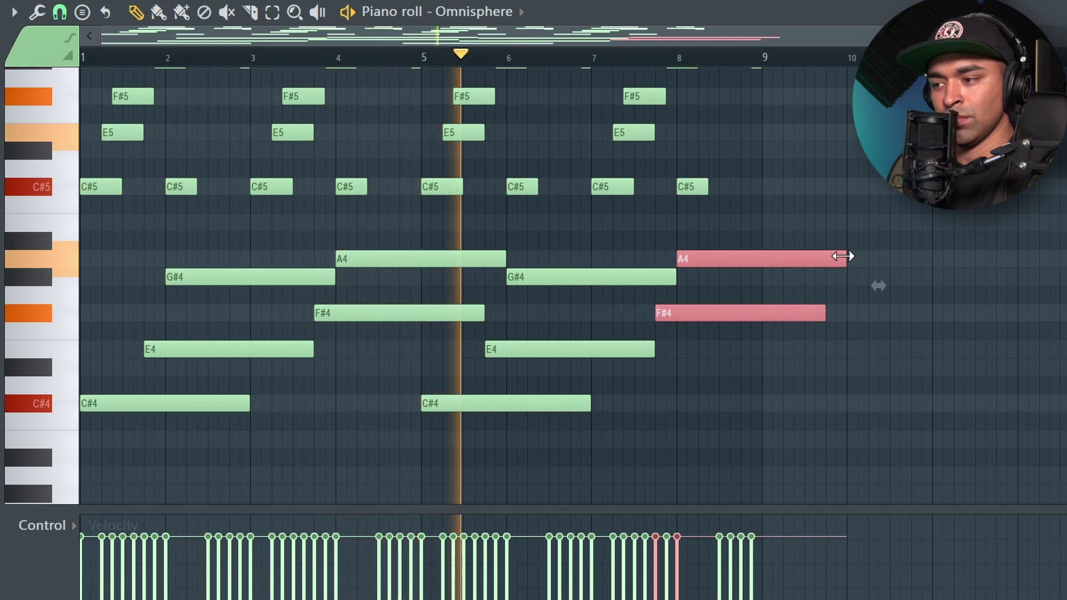
drag(845, 258, 756, 269)
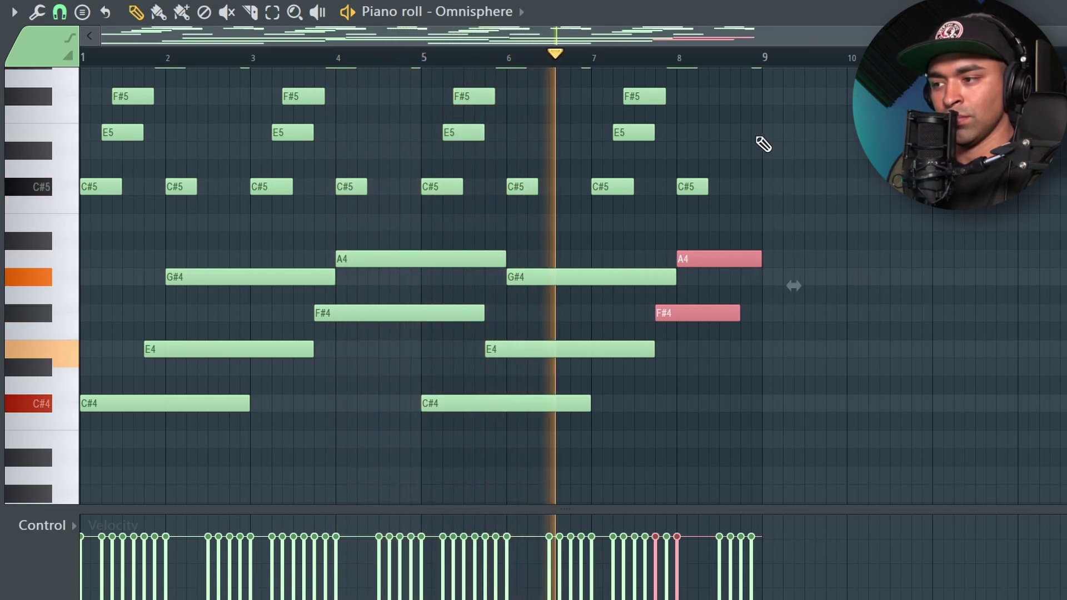
Add two-bar-long bass notes under the melody: C#3 at bar 1, E3 at bar 3, C#3 at bar 5 and F#3 at bar 7.
click(755, 73)
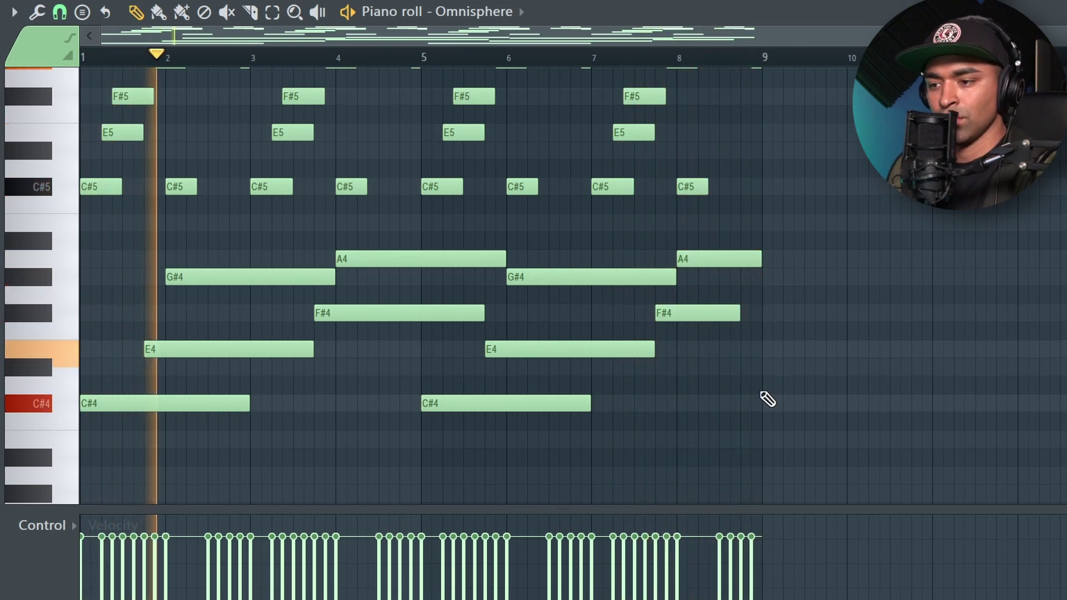
scroll(556, 411, down, 4)
key(space)
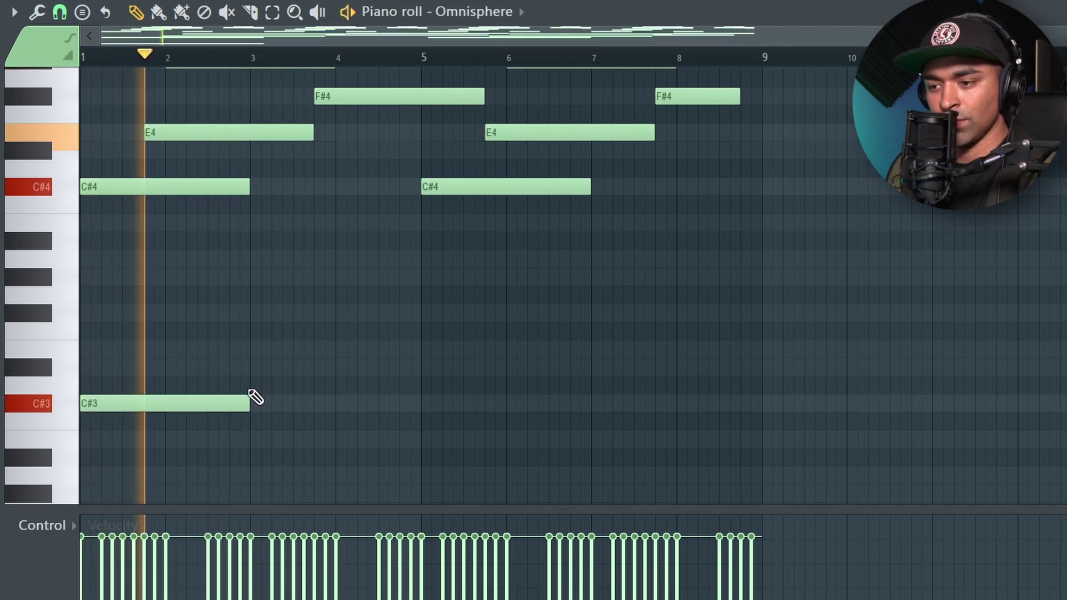
click(251, 351)
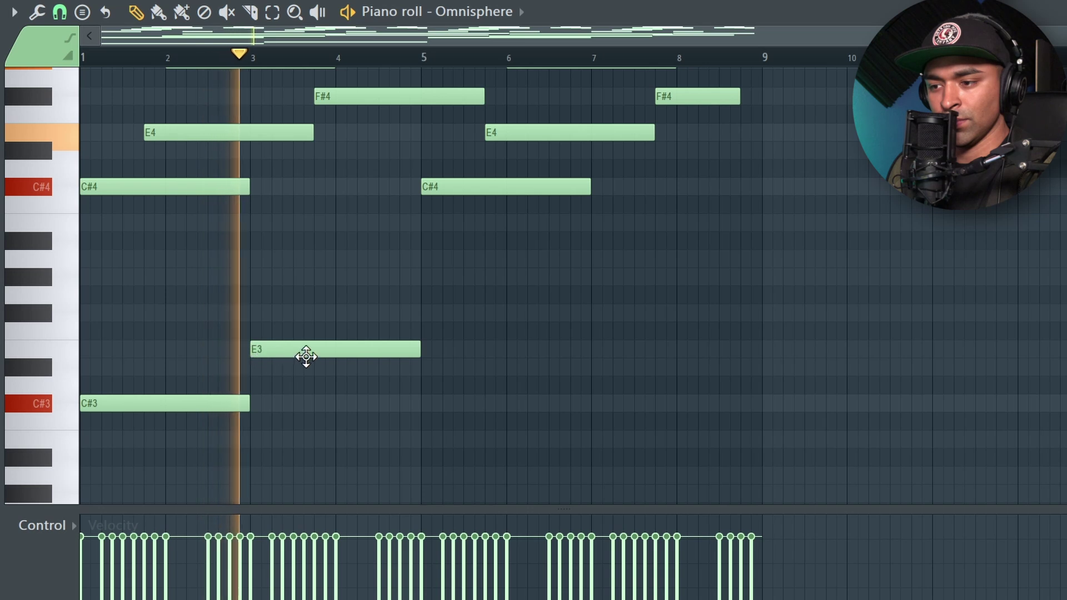
click(420, 368)
drag(464, 372, 474, 408)
click(600, 315)
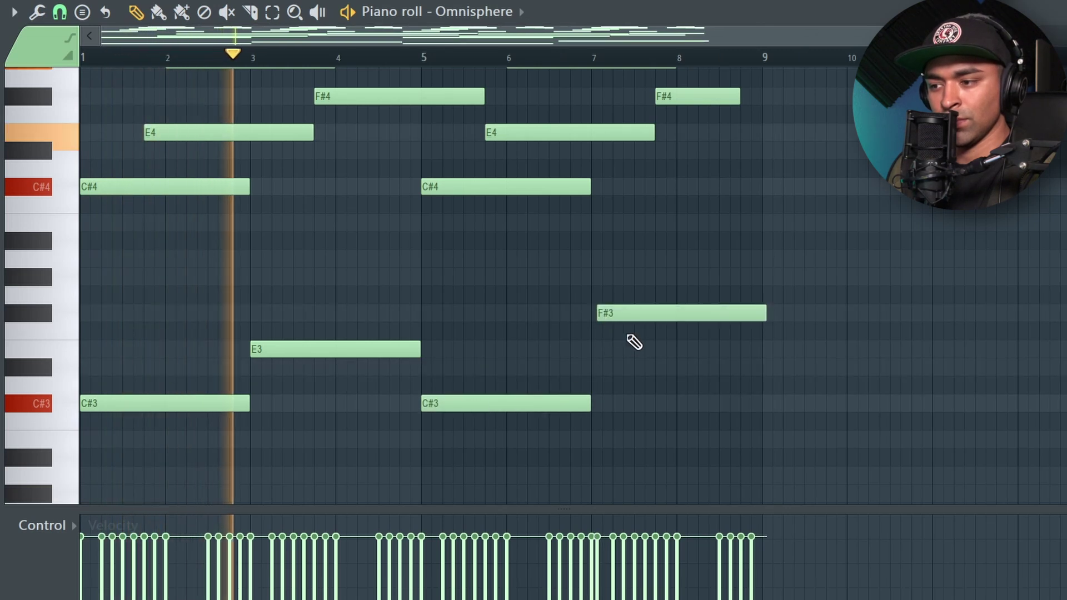
scroll(698, 332, up, 3)
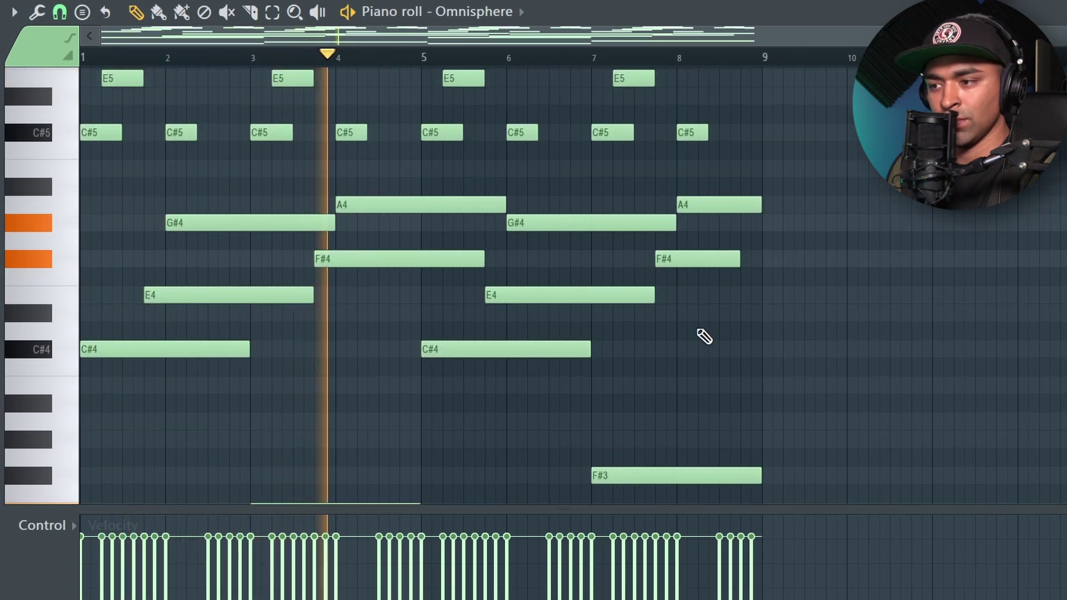
scroll(706, 347, down, 4)
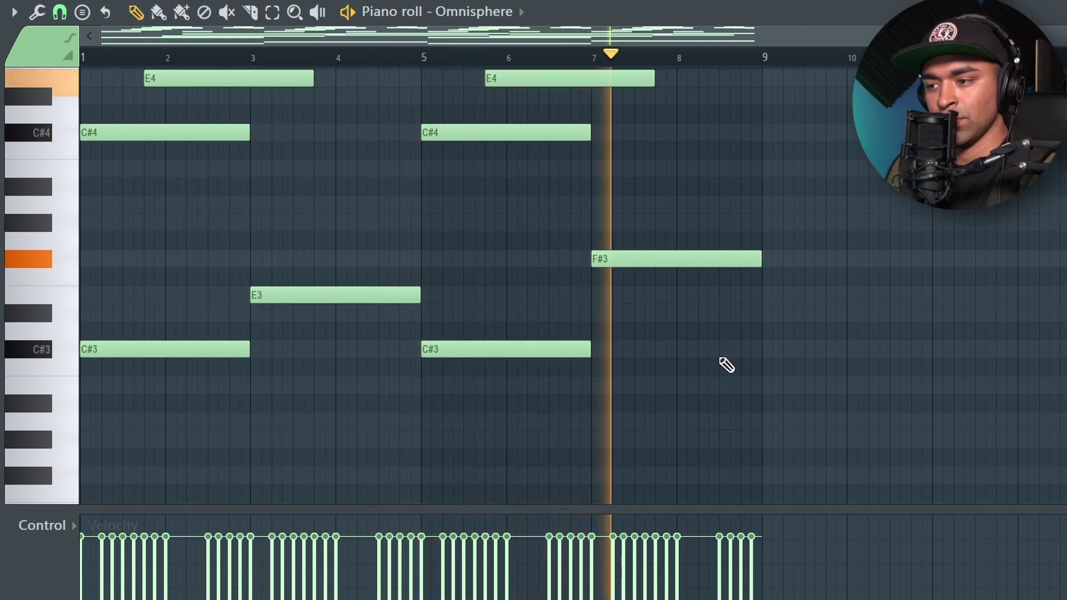
drag(786, 393, 205, 241)
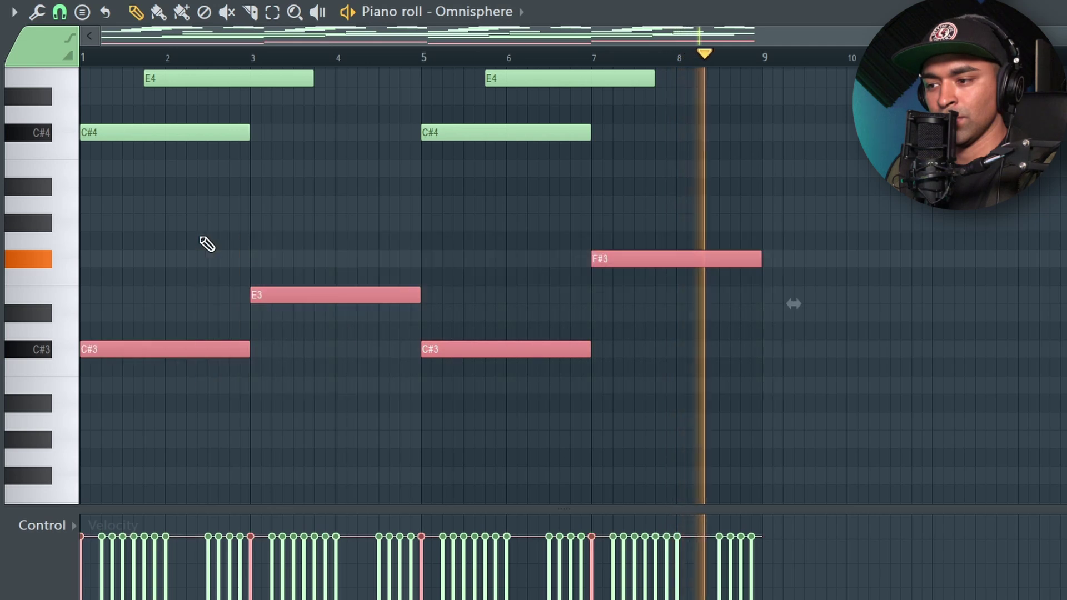
key(ctrl+b)
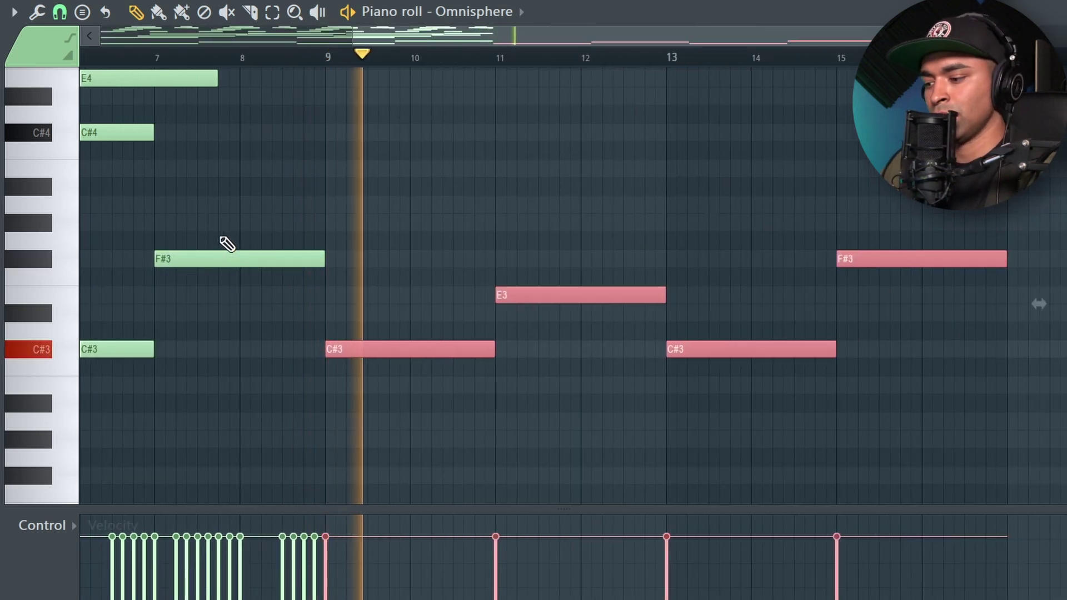
key(Delete)
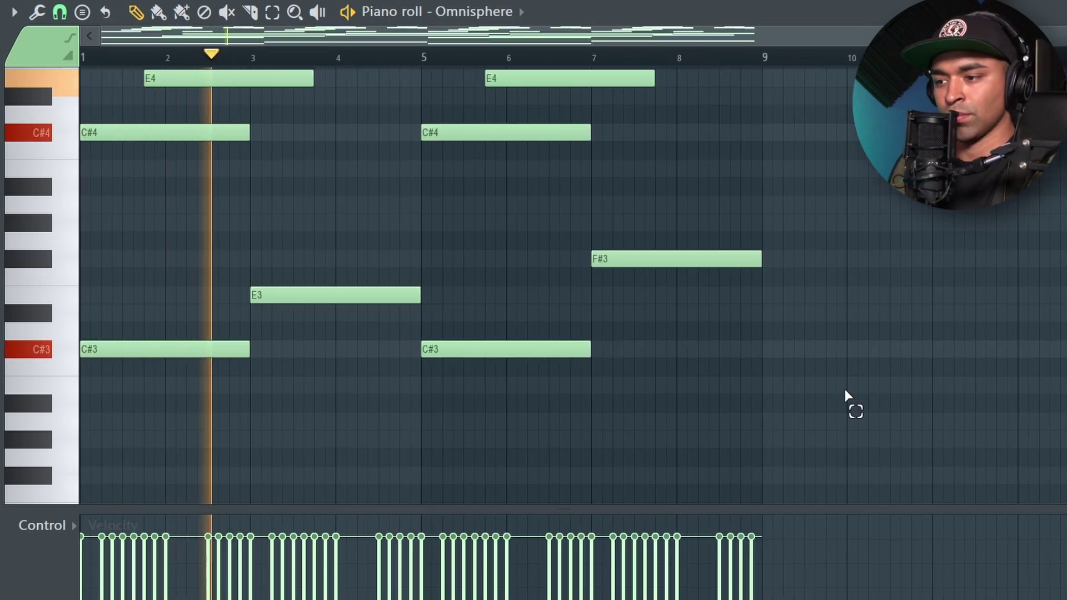
Transpose the four two-bar bass notes down one octave and deselect them.
drag(844, 394, 86, 214)
key(ctrl+Down)
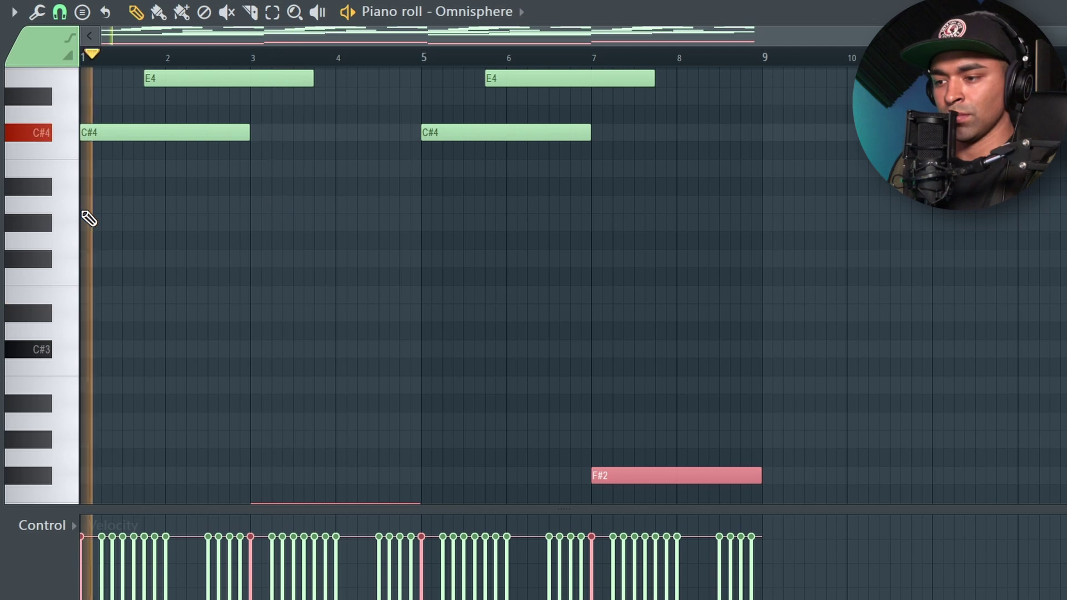
key(ctrl+d)
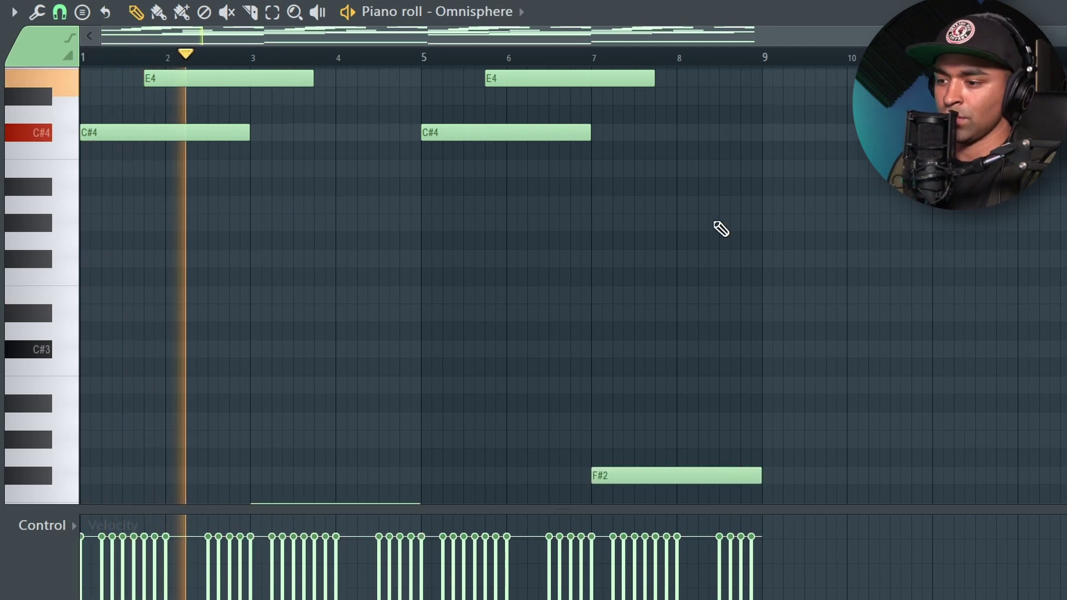
scroll(906, 310, down, 1)
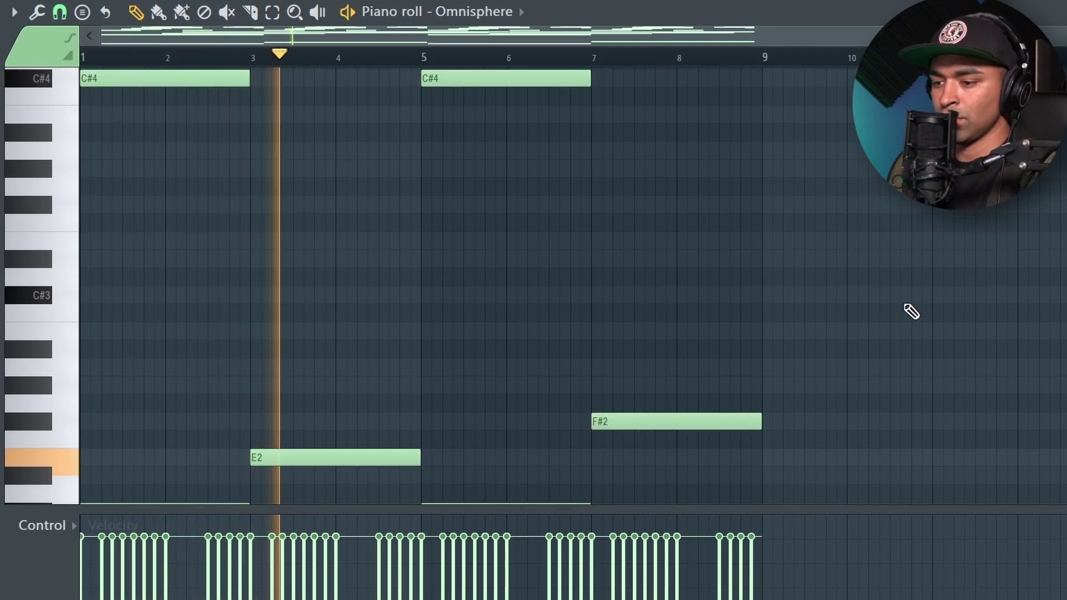
scroll(910, 315, down, 1)
Randomize the velocity levels of all the melody notes from C#5 to B5.
scroll(585, 285, up, 5)
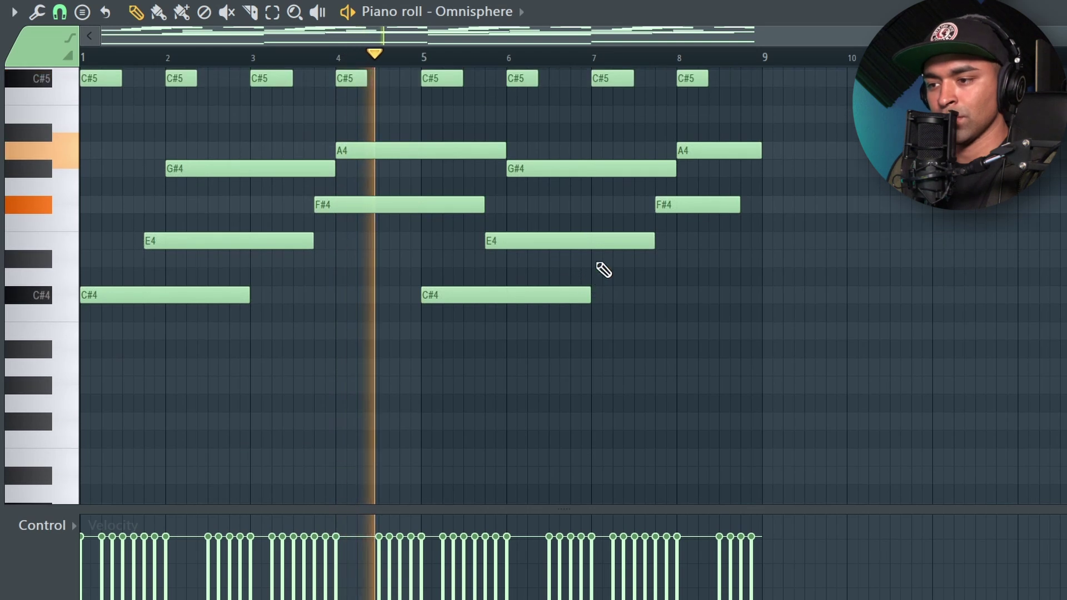
scroll(604, 270, up, 4)
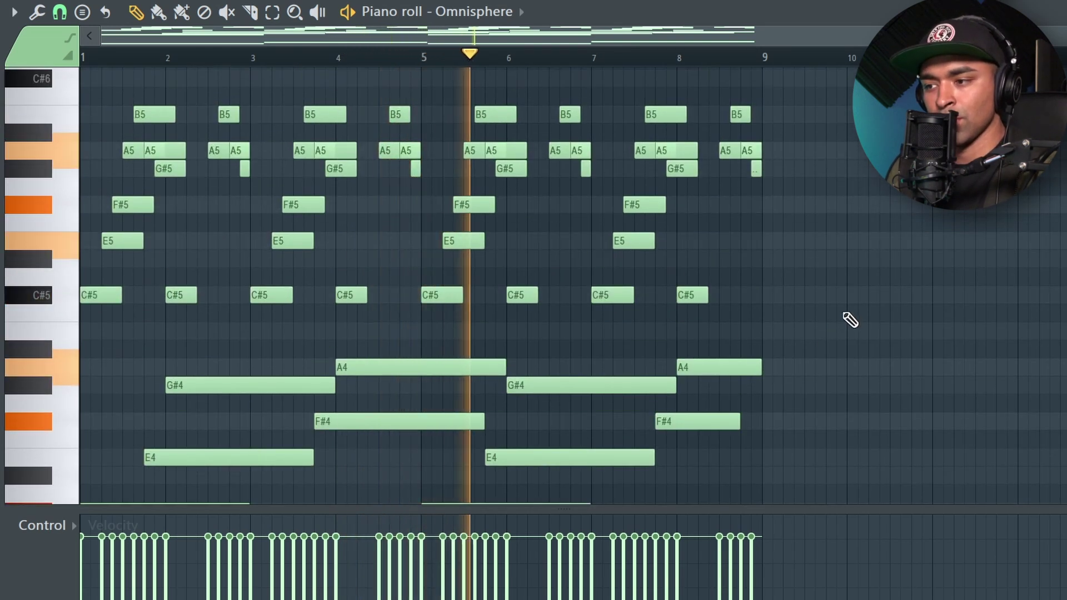
drag(820, 318, 91, 89)
key(alt+r)
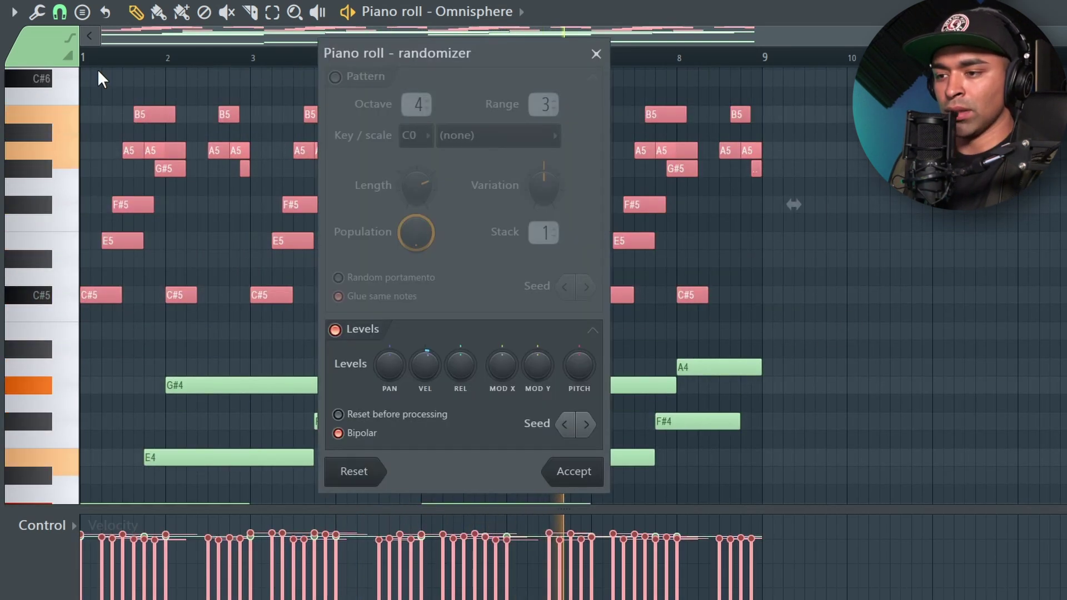
click(574, 472)
Randomize the velocity levels of the supporting notes from C#4 to A4 and deselect them.
scroll(638, 350, down, 3)
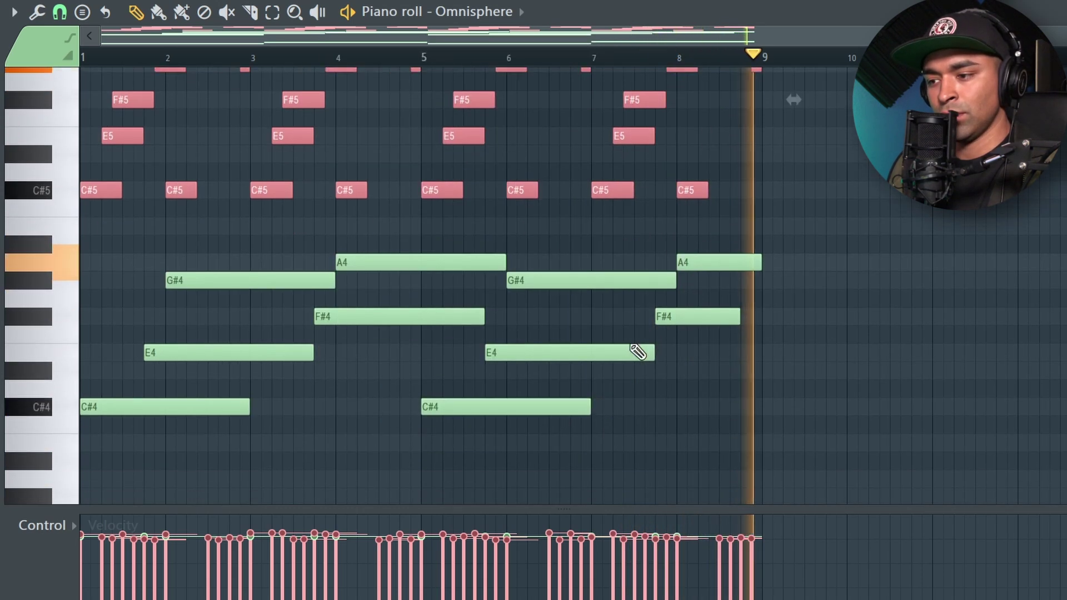
drag(785, 431, 195, 263)
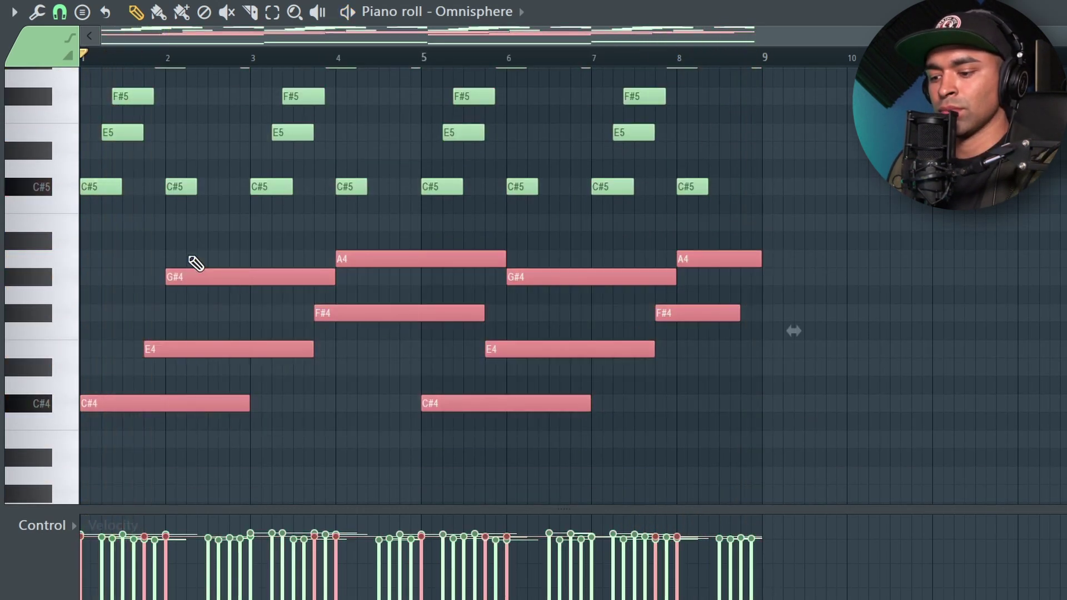
key(alt+r)
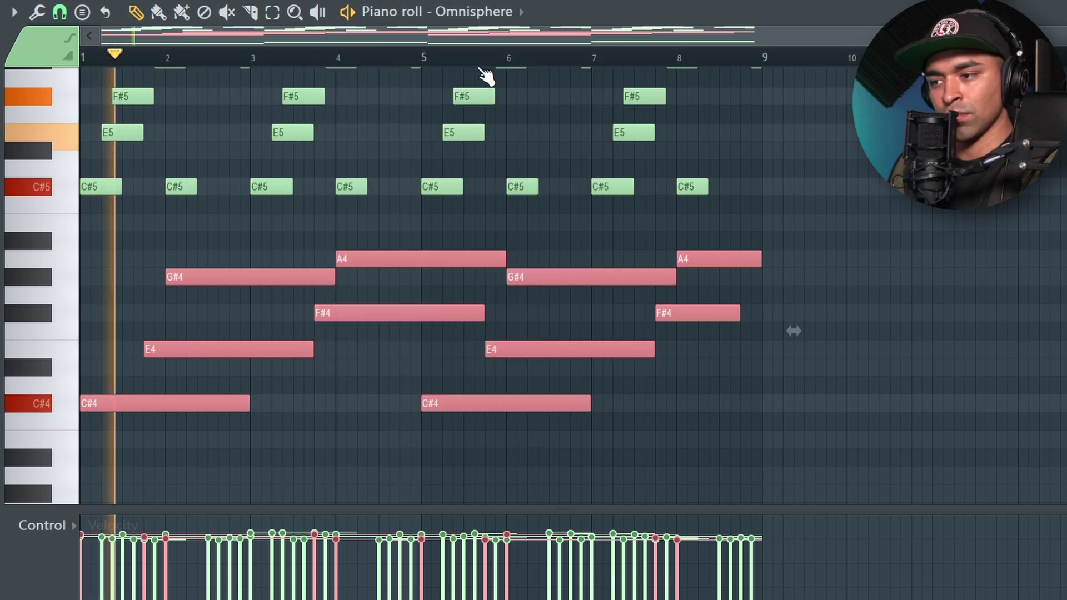
key(ctrl+d)
scroll(849, 300, down, 3)
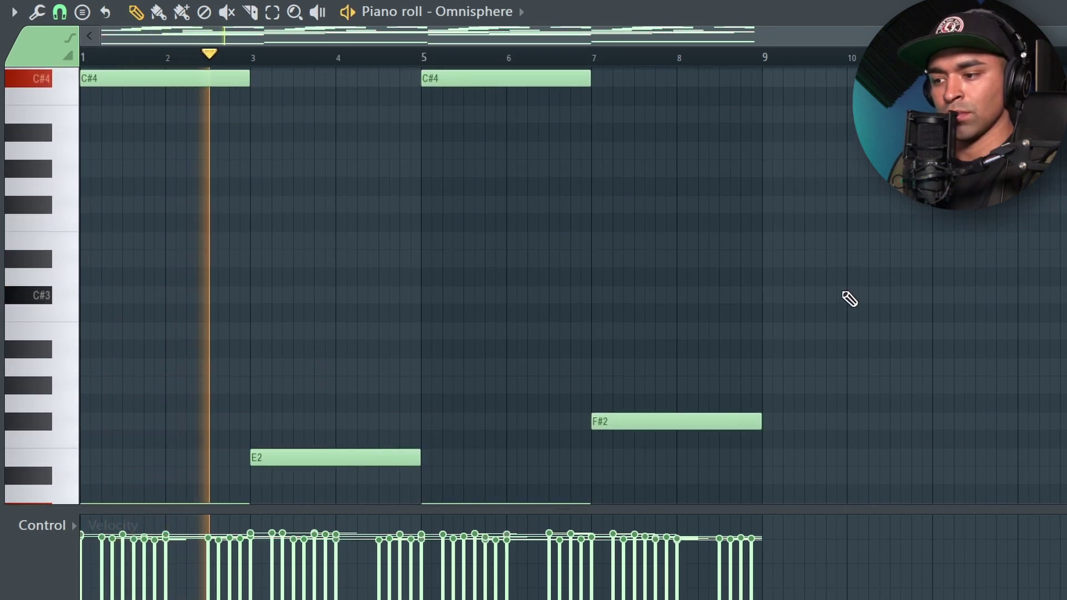
scroll(847, 300, up, 5)
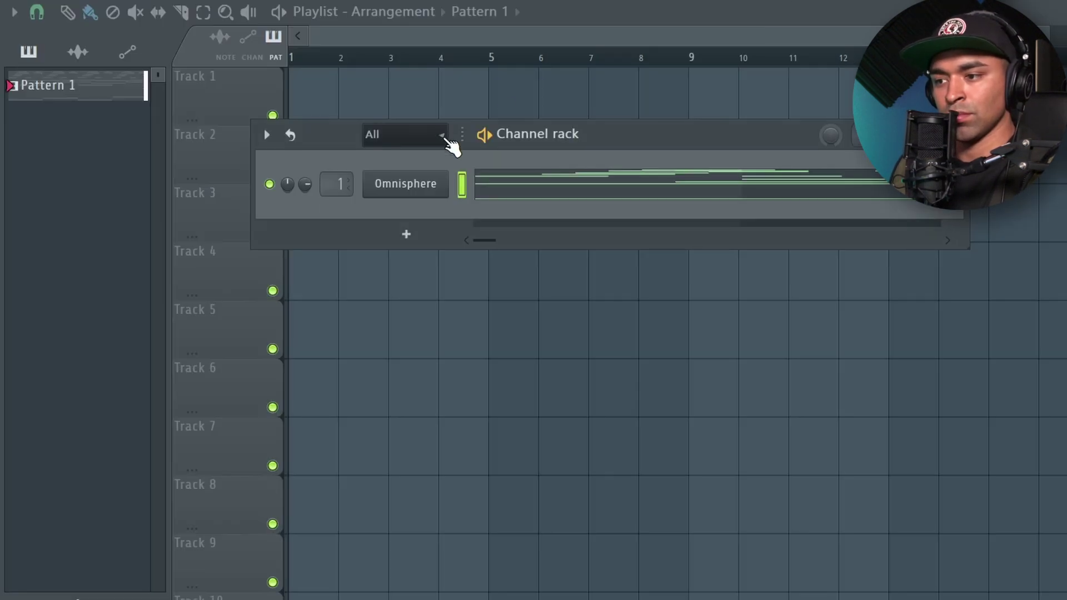
Open the Omnisphere instrument and set its patch browser directory to Omnisphere Library.
click(413, 190)
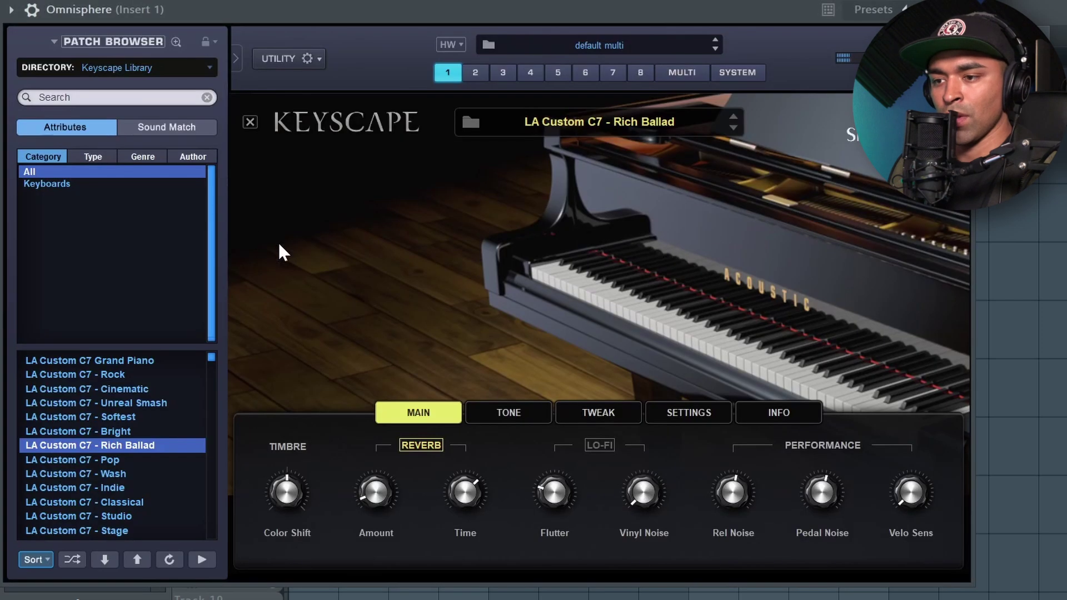
click(109, 67)
click(129, 64)
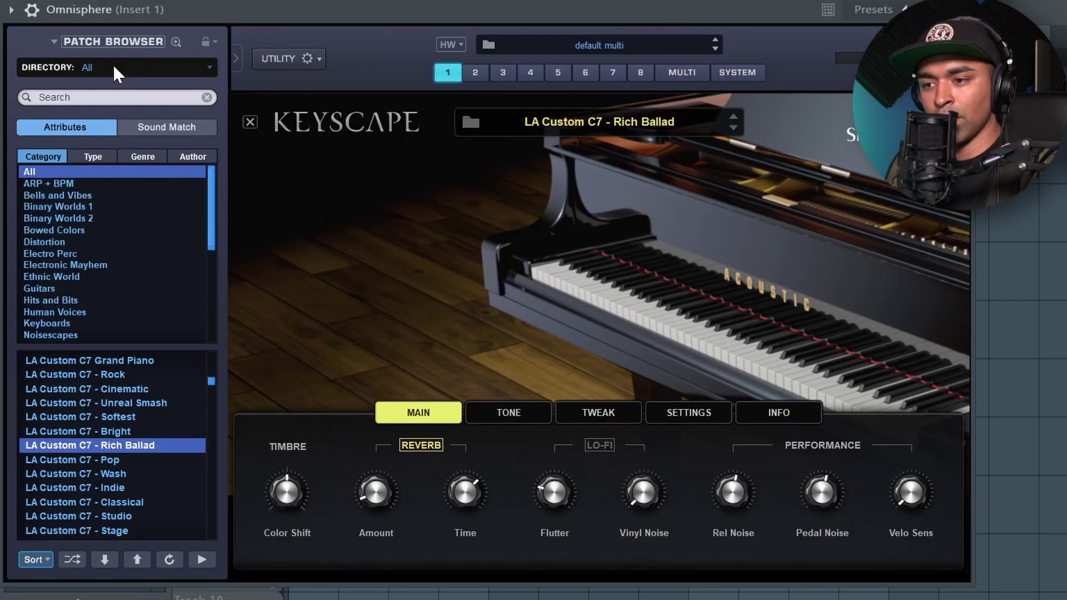
click(116, 73)
click(142, 204)
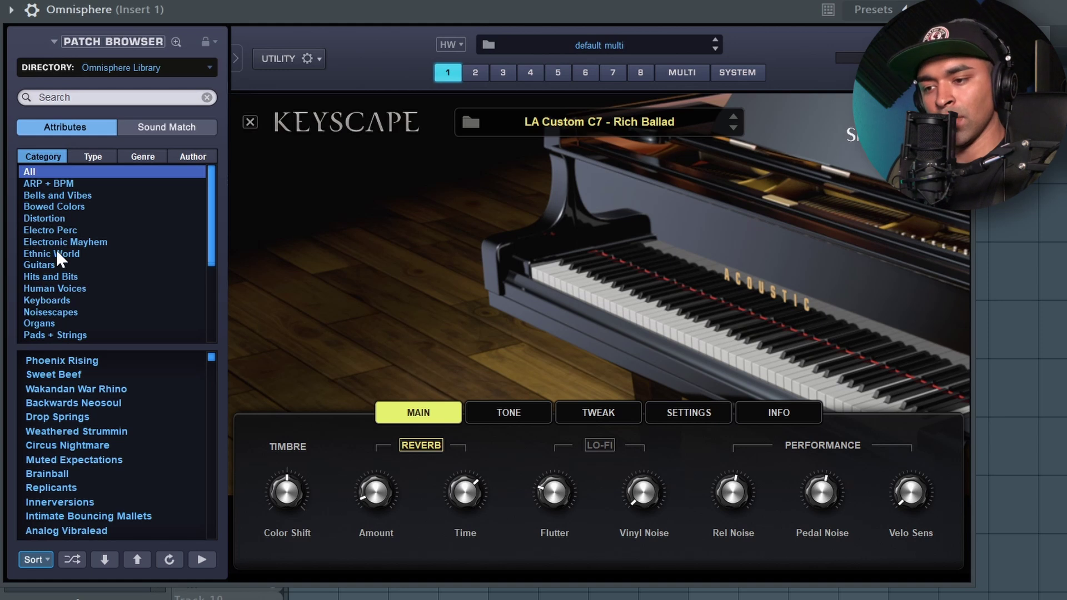
Filter the patches to Bells and Vibes, then load In Memorium 1 and shuffle the patch list.
scroll(55, 257, down, 1)
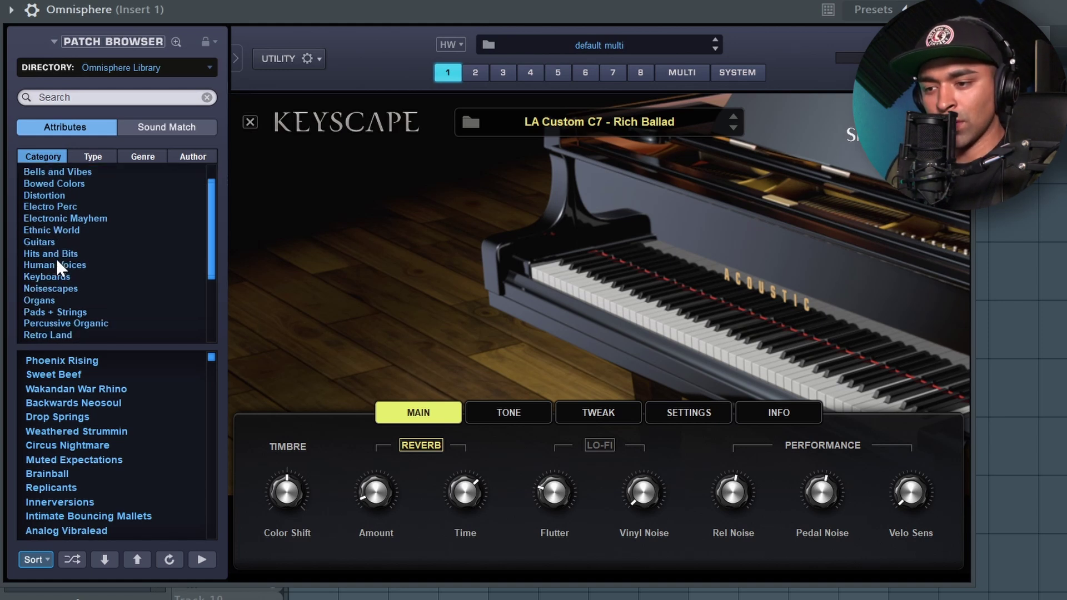
scroll(54, 262, up, 1)
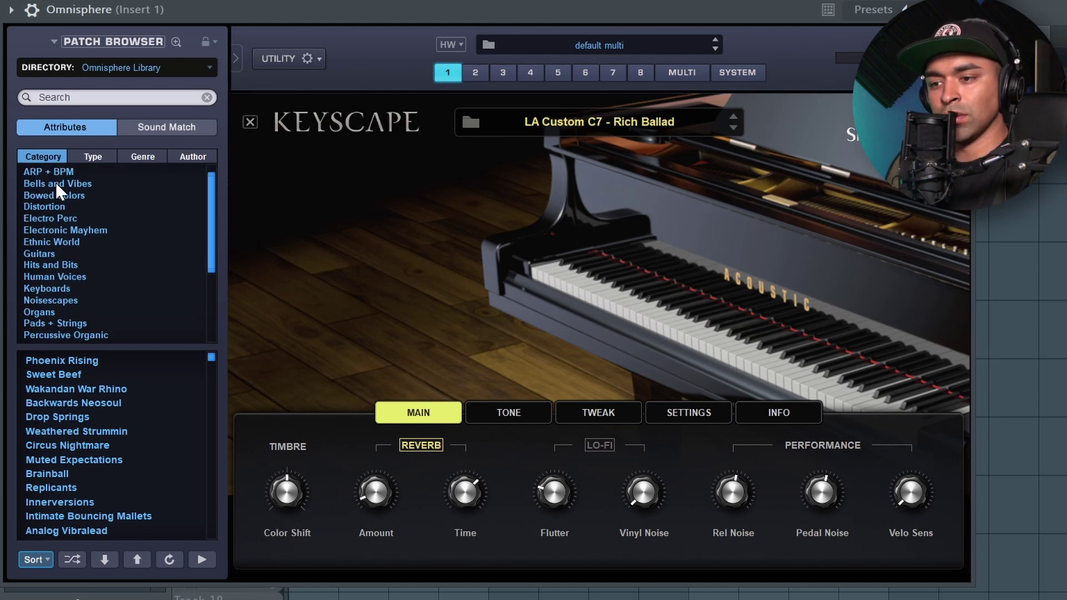
click(57, 183)
click(84, 475)
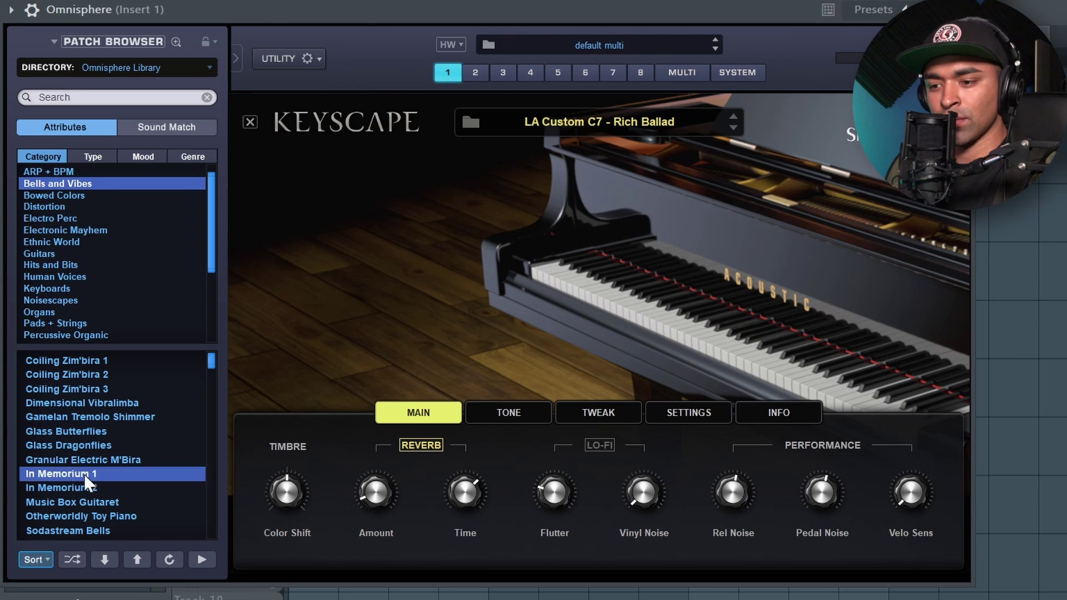
click(70, 558)
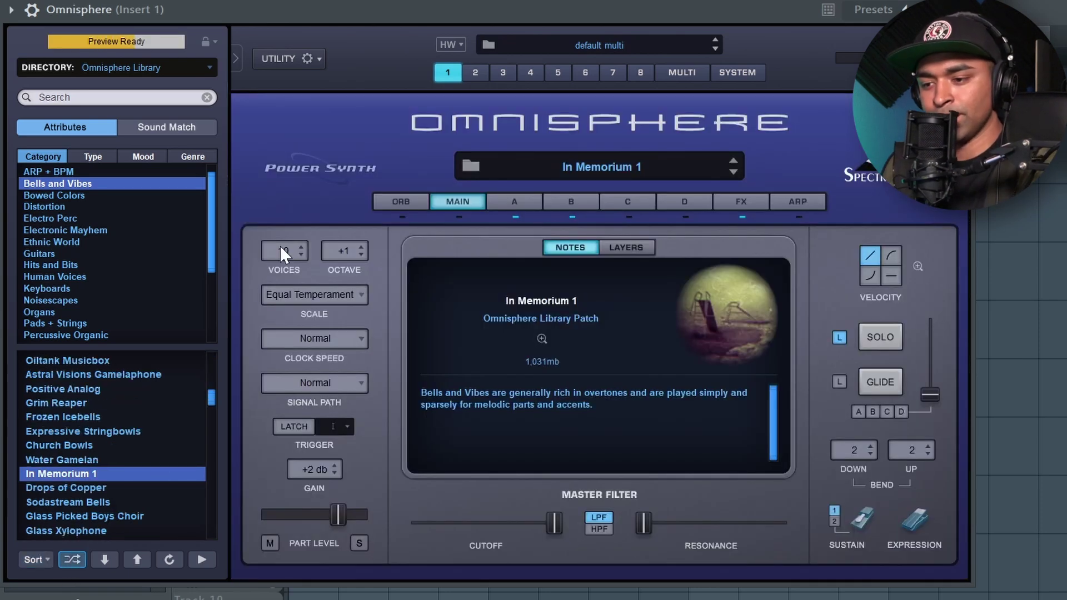
Load the Big Additive Keys 1 patch and close the Omnisphere window.
scroll(122, 422, down, 2)
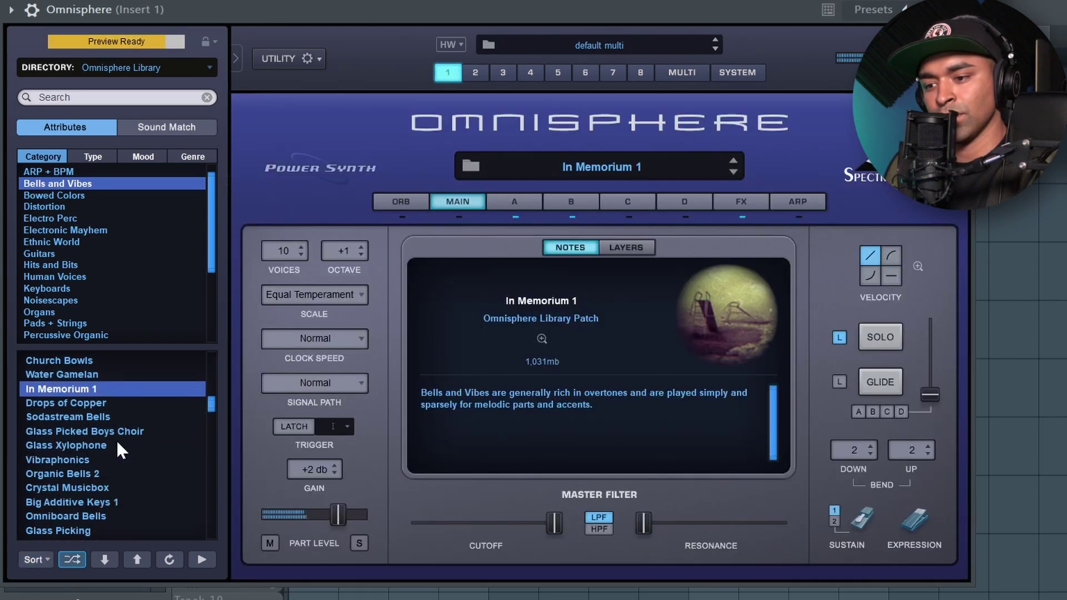
click(116, 505)
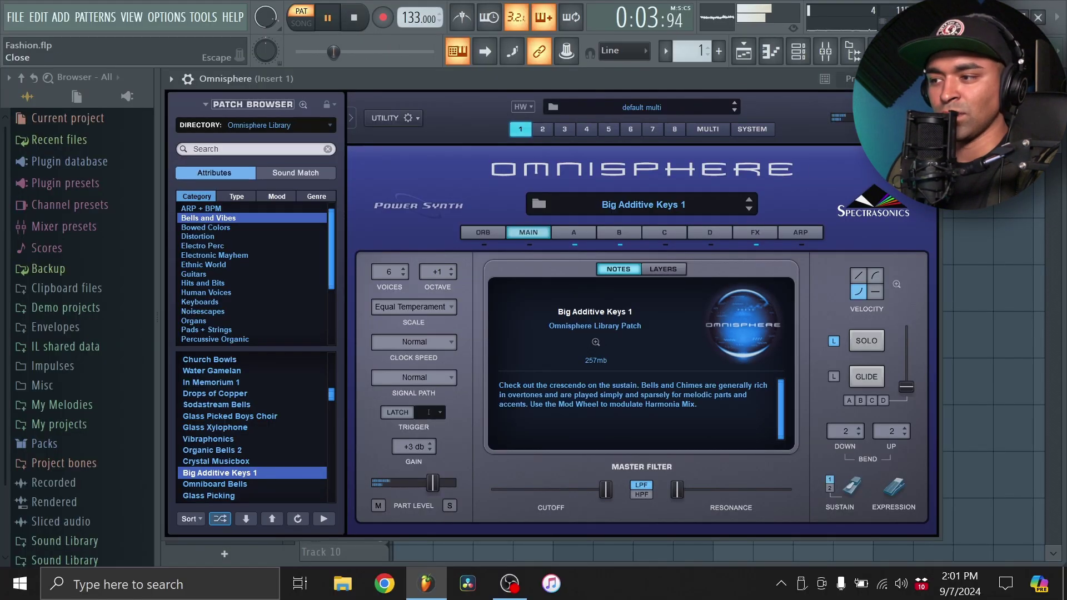
click(929, 78)
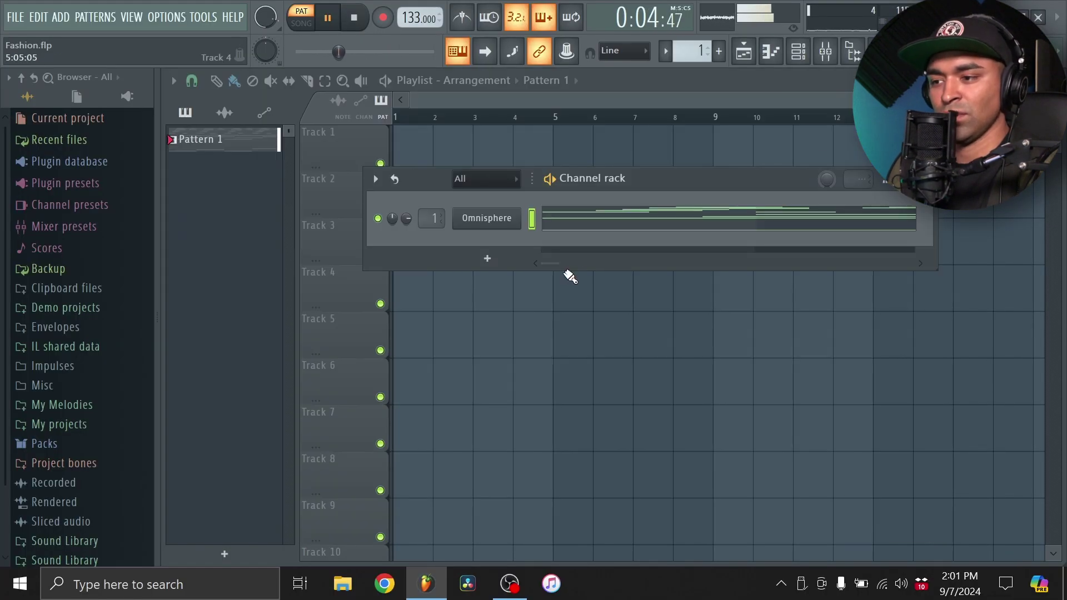
Add Fruity Parametric EQ 2 to slot 4 of Insert 1 and cut the lows with band 1 placed between 100 and 200 Hz.
click(831, 62)
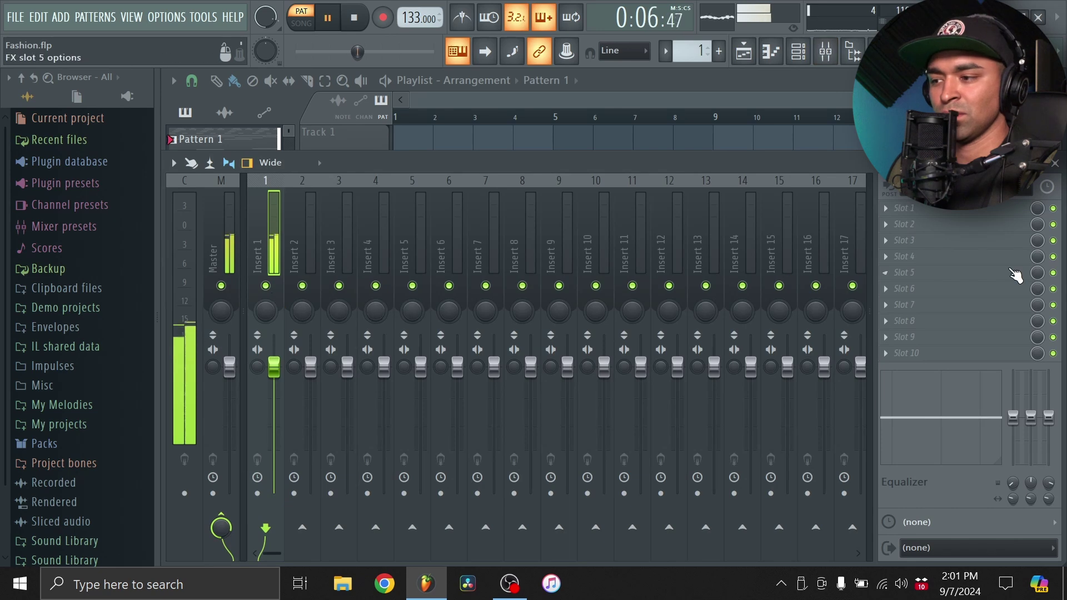
click(908, 256)
click(678, 188)
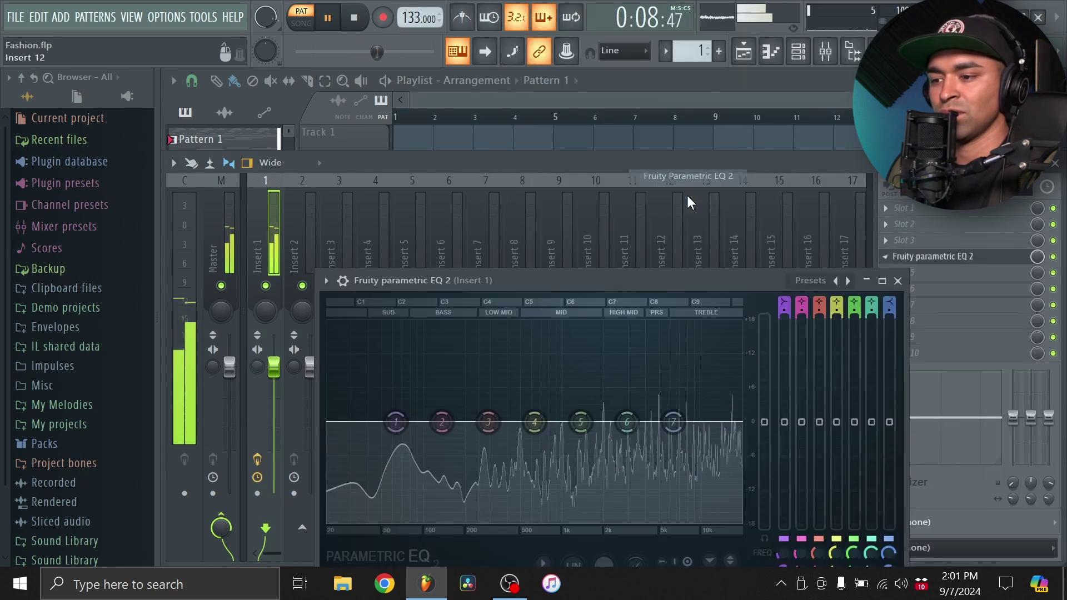
drag(396, 421, 448, 520)
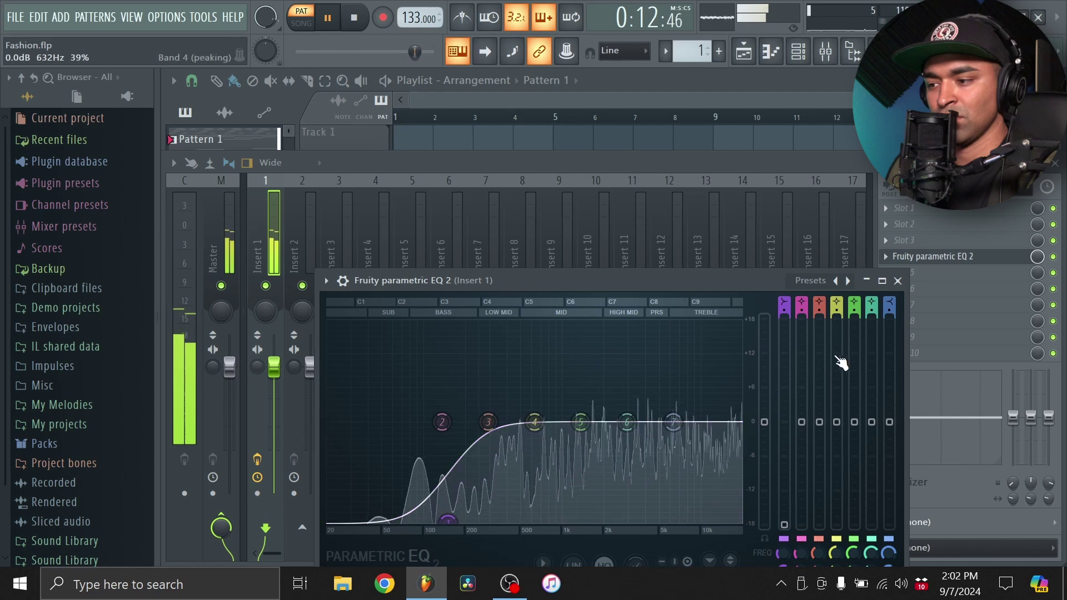
click(897, 280)
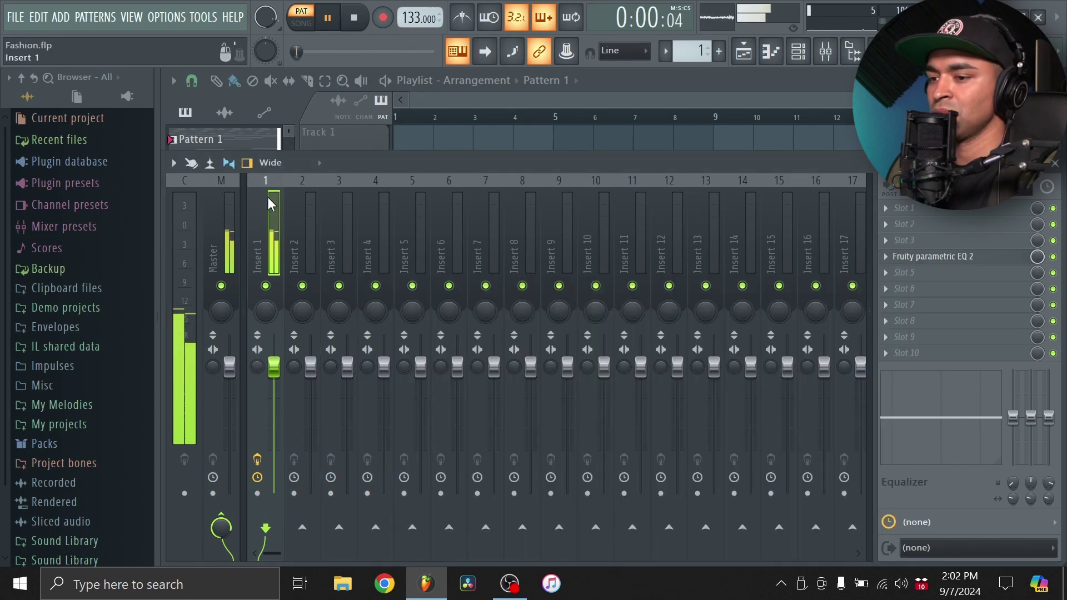
Add Fruity Soft Clipper to slot 2 of the Master mixer track.
key(Left)
click(903, 229)
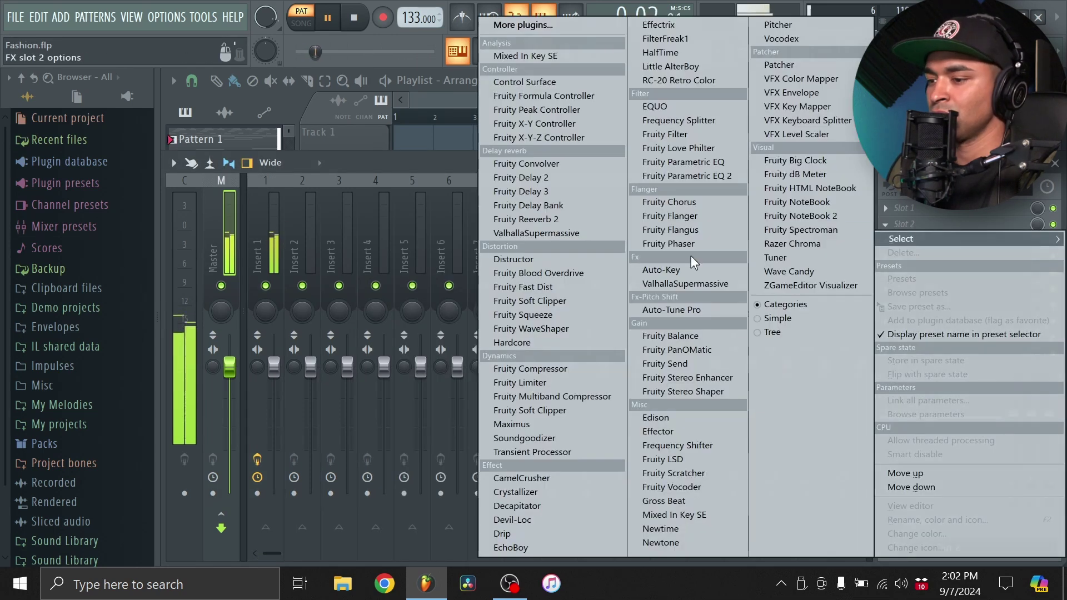
click(576, 301)
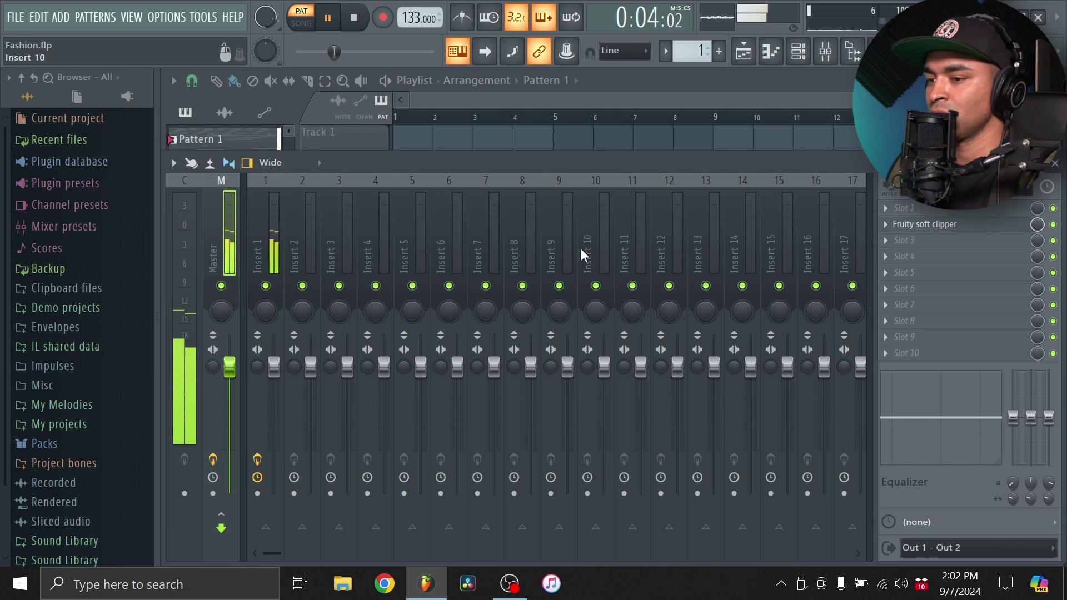
Return to the Insert 1 mixer track and add a second Omnisphere channel to the channel rack.
click(265, 201)
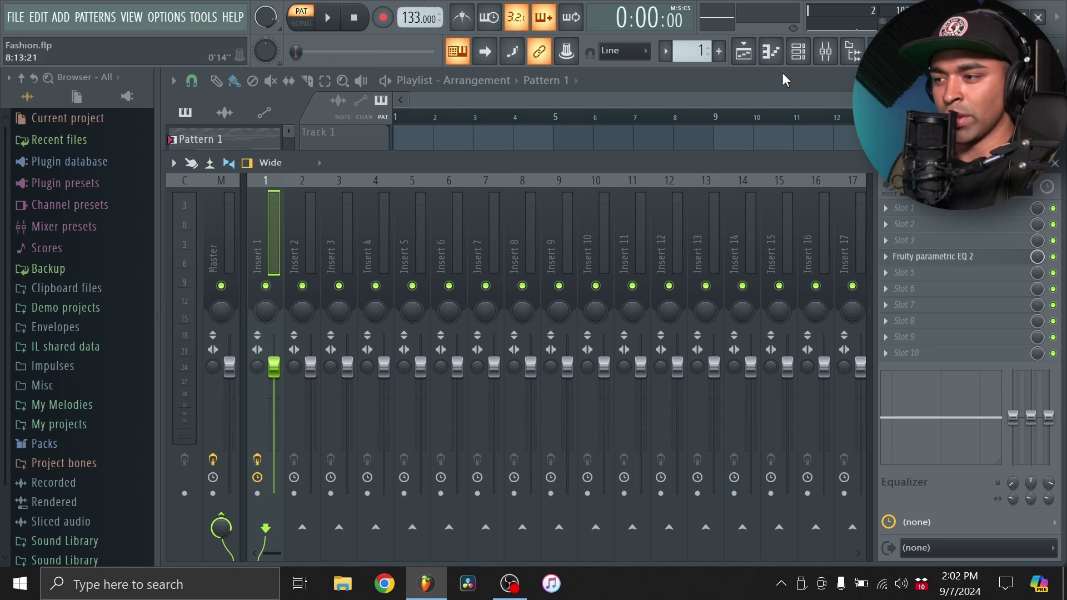
click(798, 53)
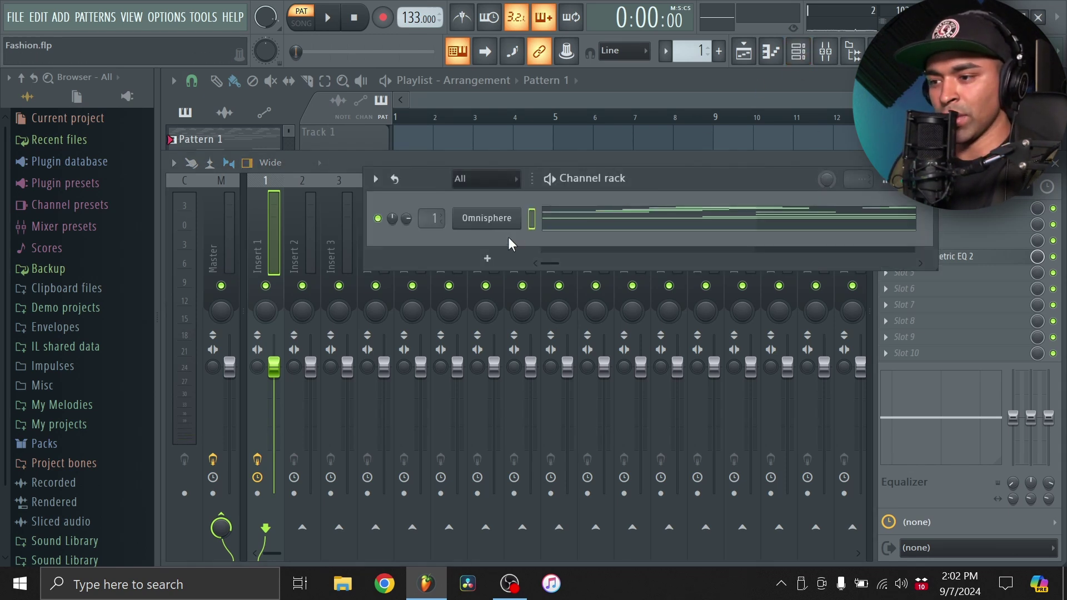
click(487, 254)
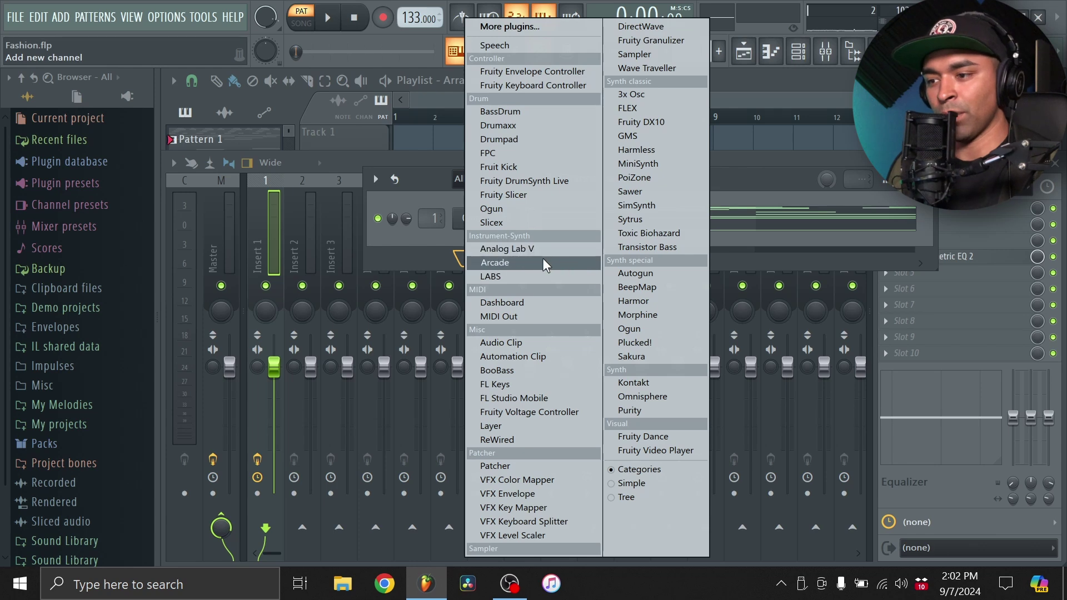
click(635, 398)
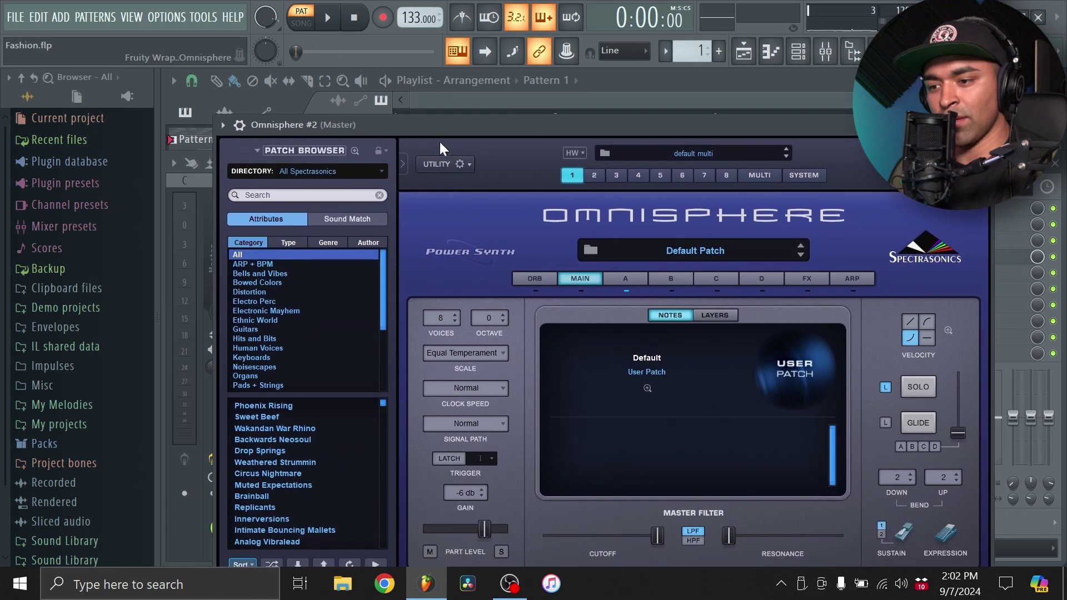
Filter the Omnisphere #2 patches to Pads + Strings, load Ocean Voyage and close the instrument window.
click(272, 385)
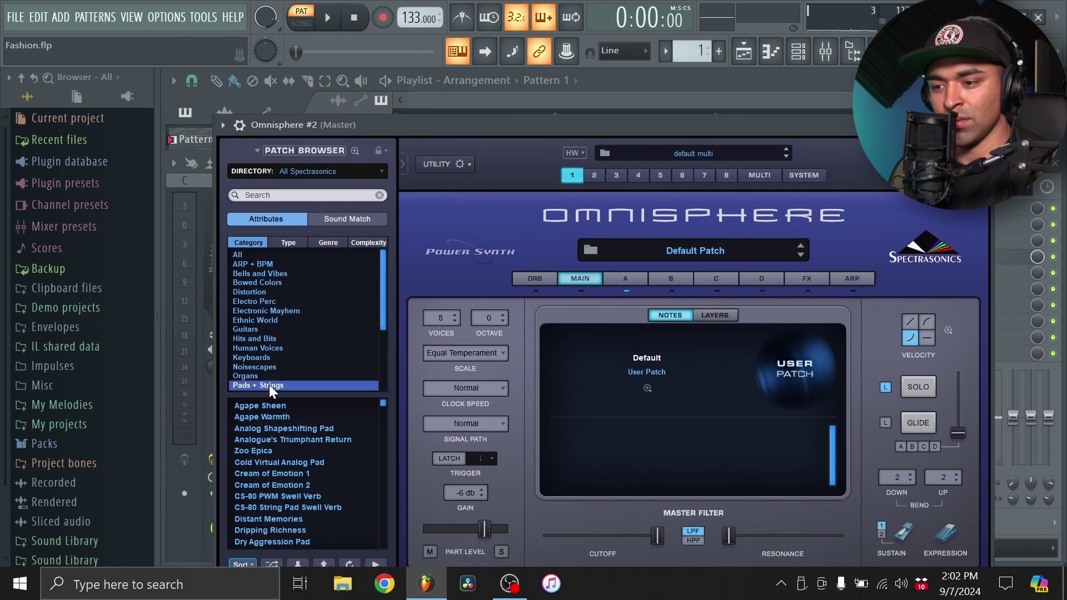
click(287, 474)
scroll(292, 470, down, 10)
click(292, 471)
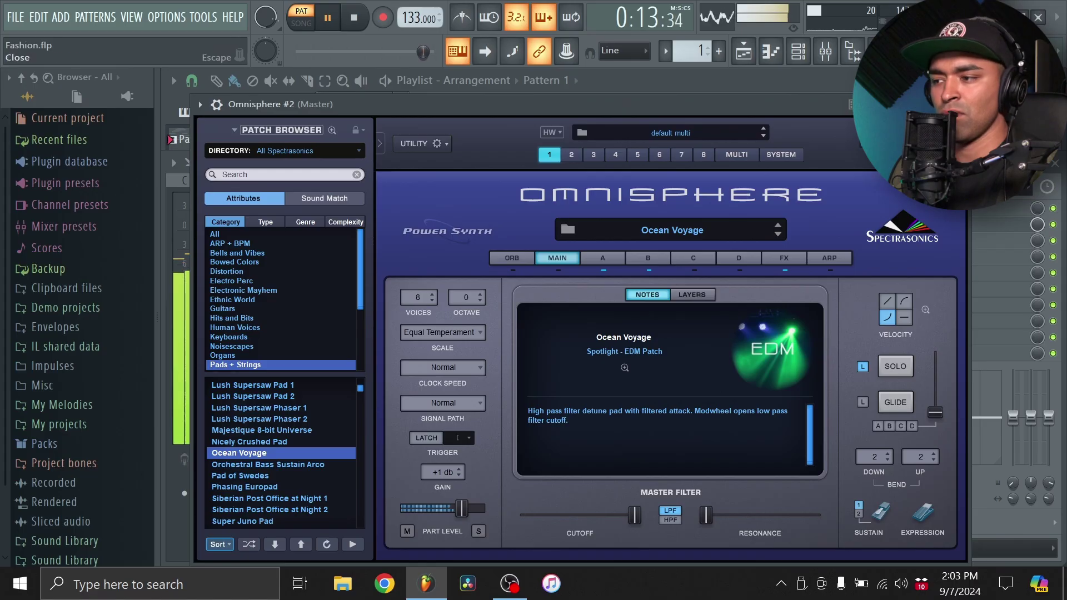
key(Escape)
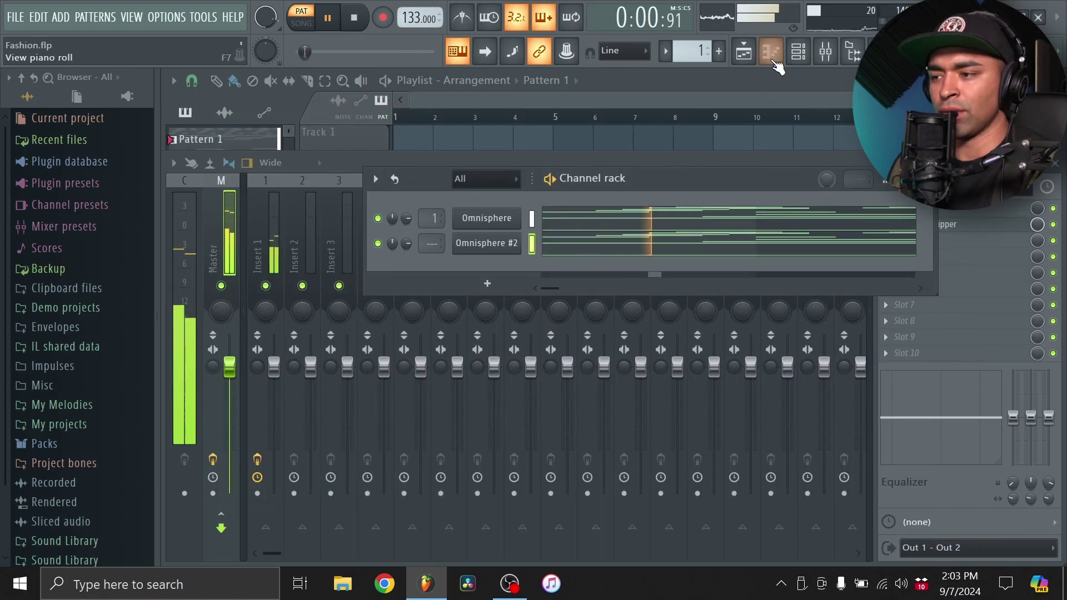
Check the Omnisphere #2 notes in the piano roll and route the channel to mixer Insert 2.
click(773, 60)
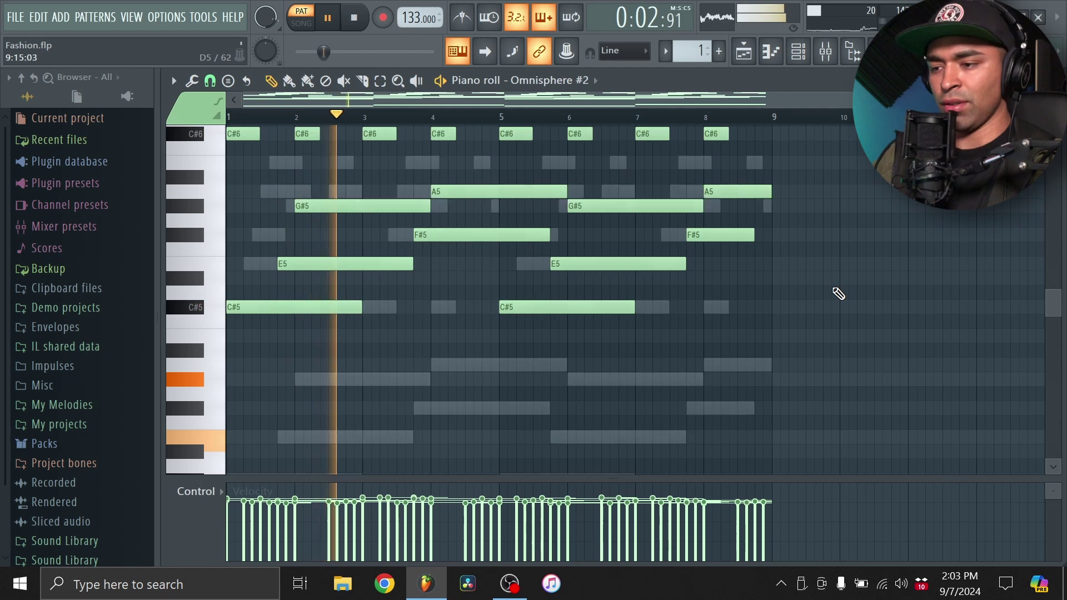
scroll(825, 297, up, 3)
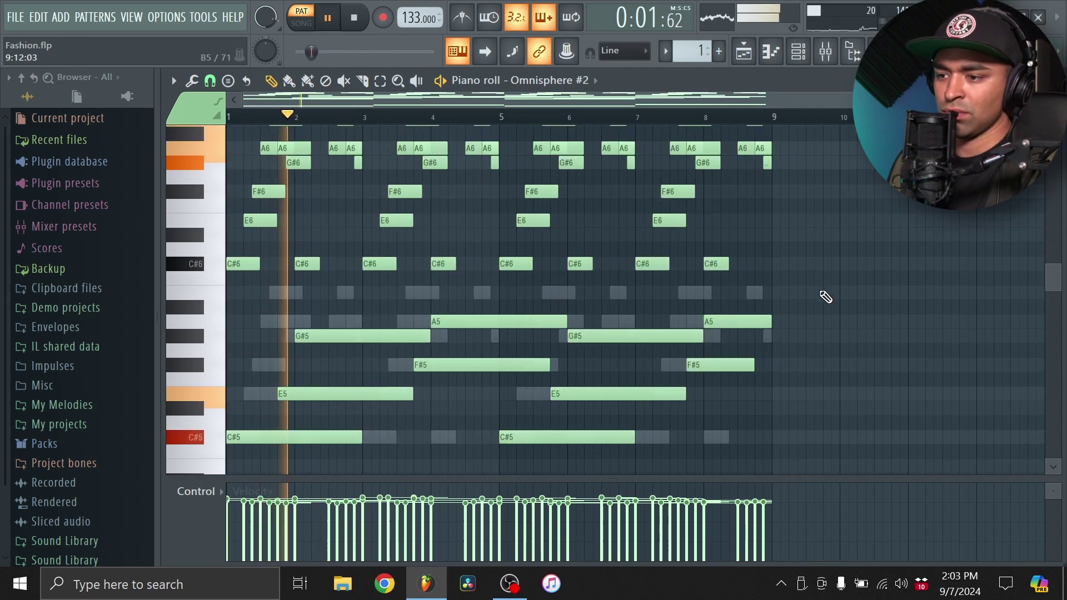
scroll(825, 297, up, 3)
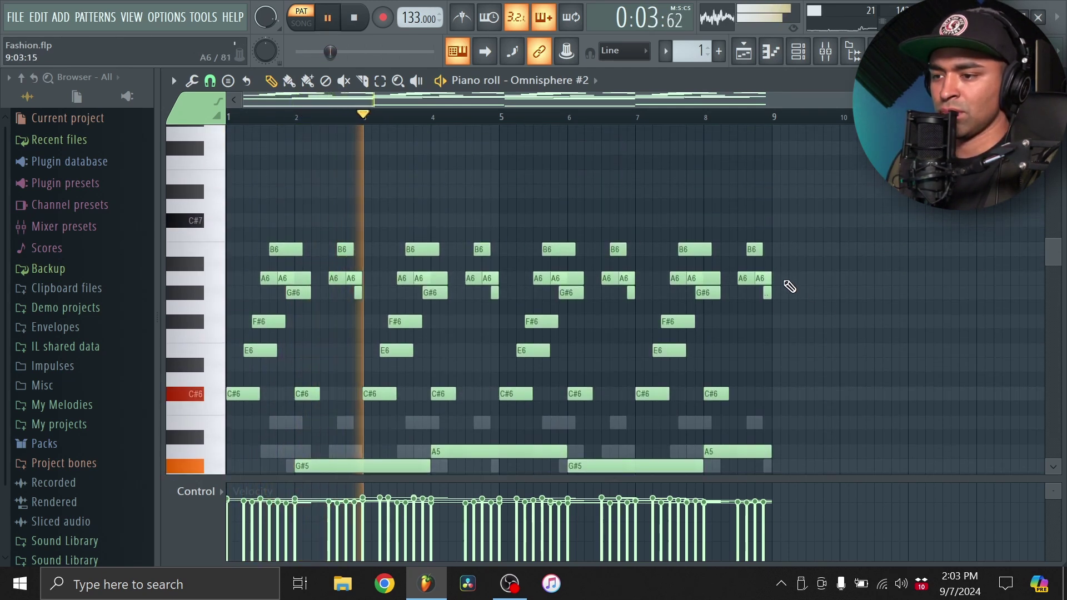
key(F7)
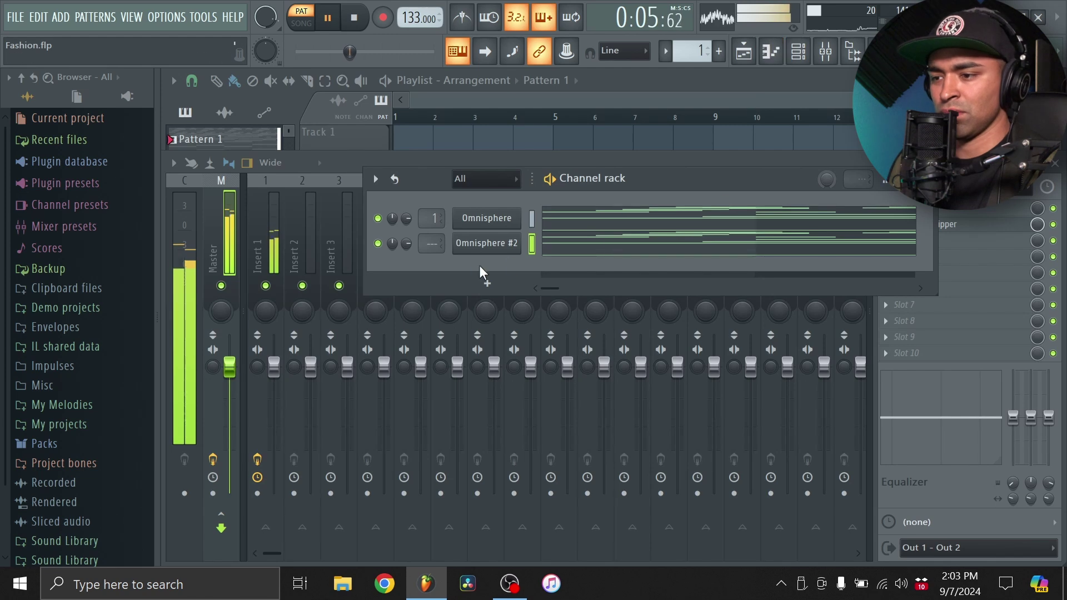
drag(436, 248, 436, 245)
key(F6)
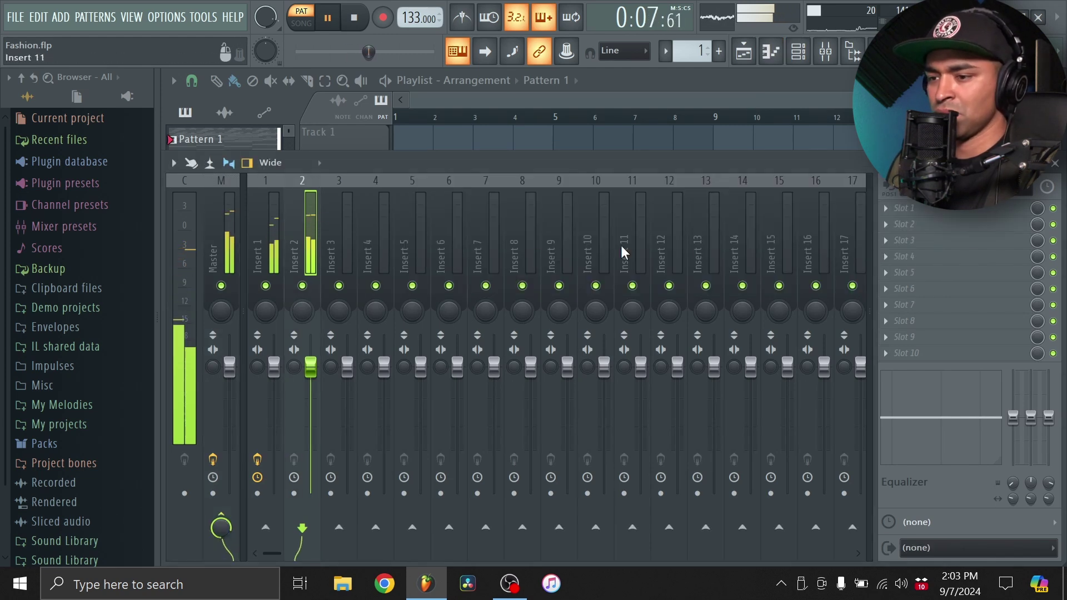
Add Fruity Parametric EQ 2 to slot 3 of Insert 2, cut the lows with band 1 near 200 Hz and dip band 4 around 725 Hz.
click(904, 247)
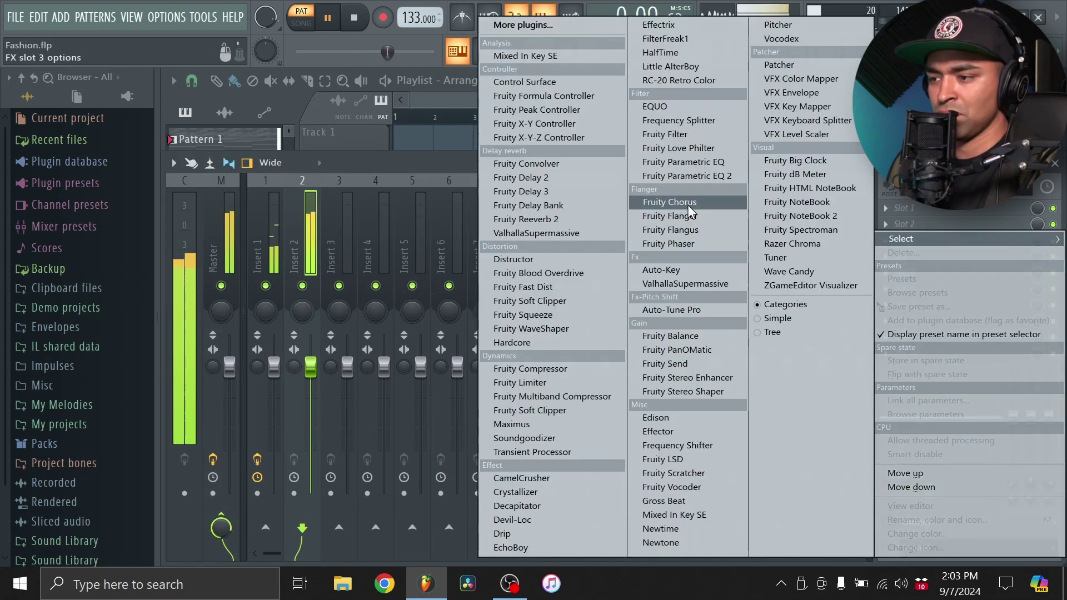
click(681, 189)
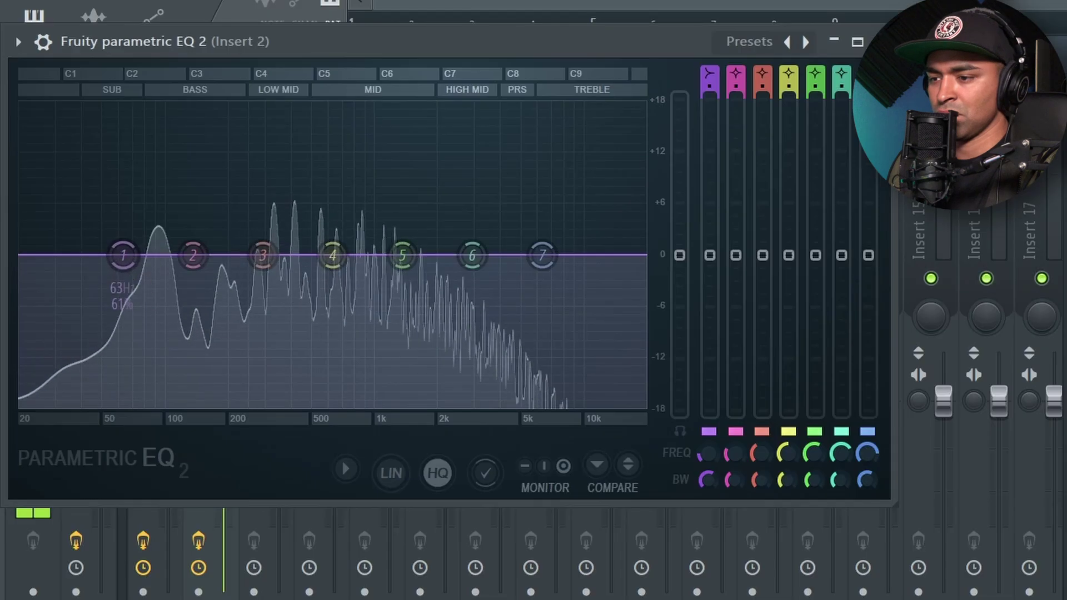
drag(244, 271, 320, 369)
drag(237, 402, 222, 401)
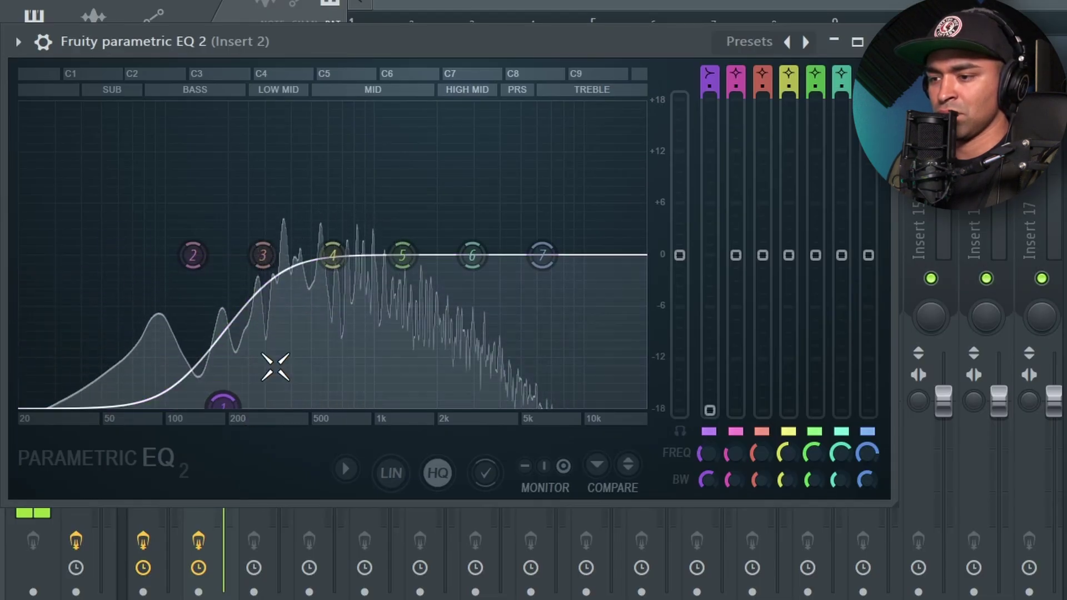
drag(333, 255, 347, 318)
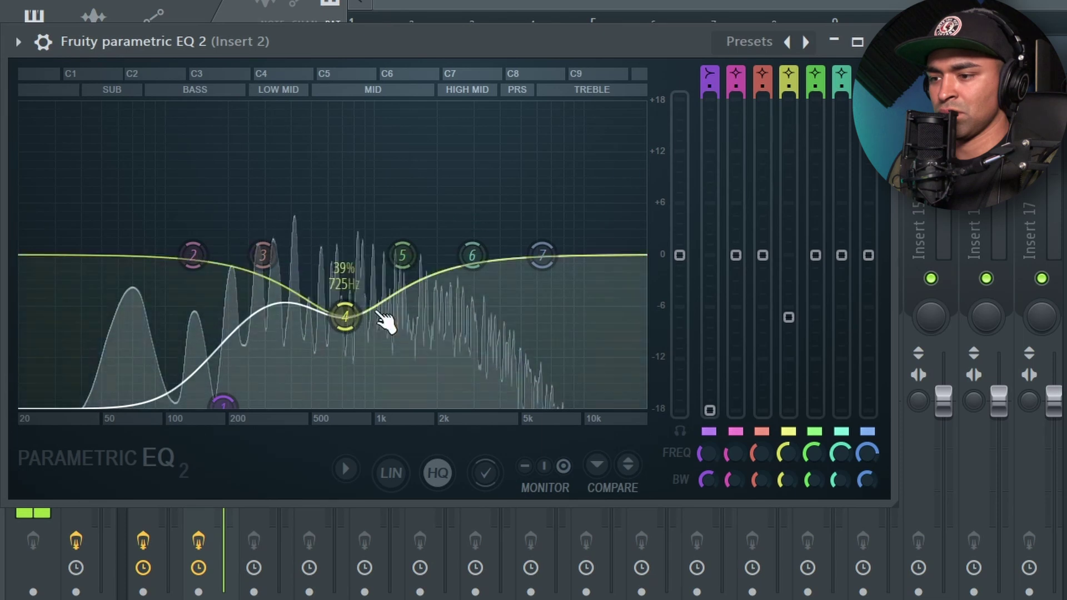
drag(350, 322, 355, 361)
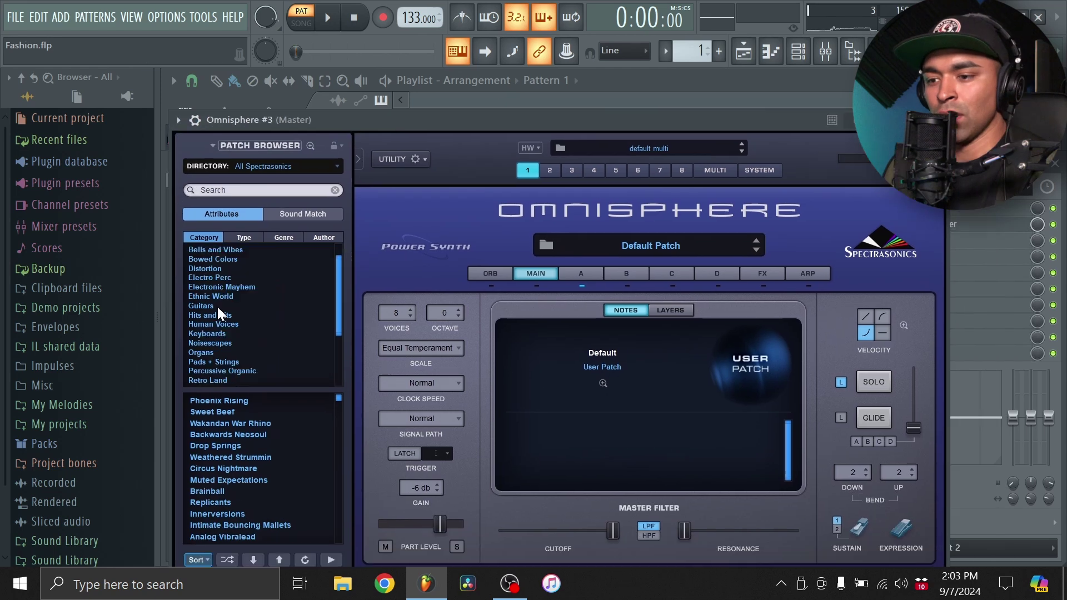
Filter the Omnisphere #3 patches to Guitars and finish recording an eight-bar part for that channel.
click(218, 306)
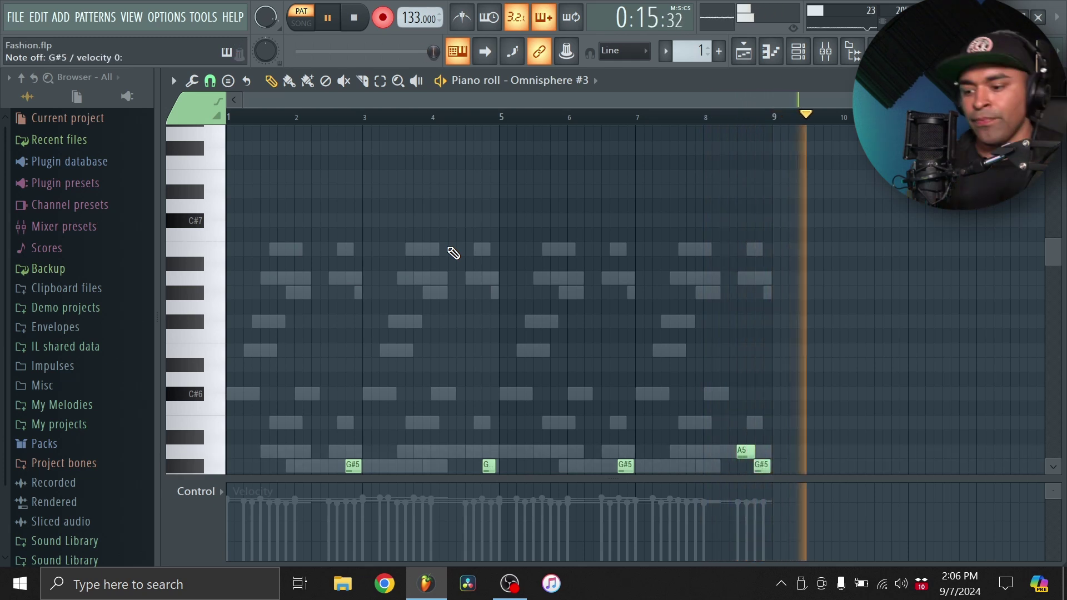
key(space)
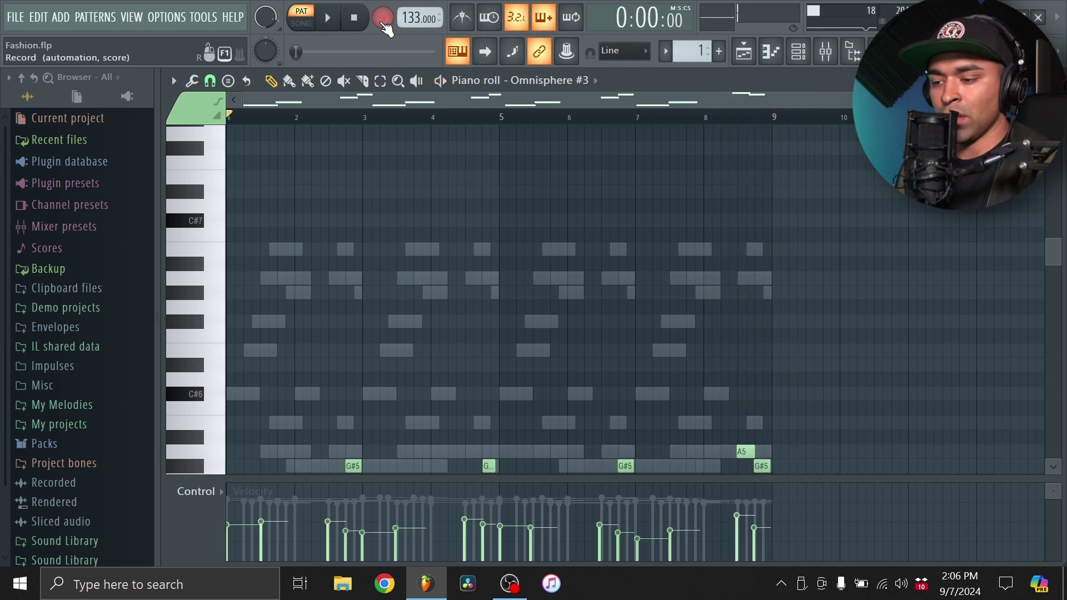
scroll(614, 312, down, 3)
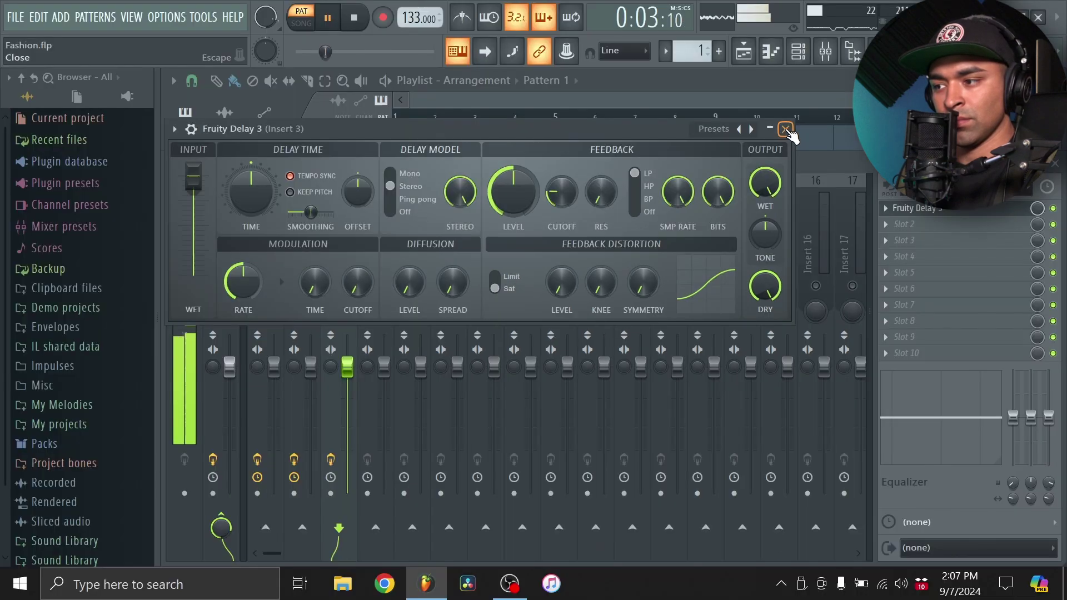
Add Fruity Parametric EQ 2 to slot 3 of Insert 3, cut lows with band 1 near 200 Hz and lower band 7 between 2 and 5 kHz.
click(851, 65)
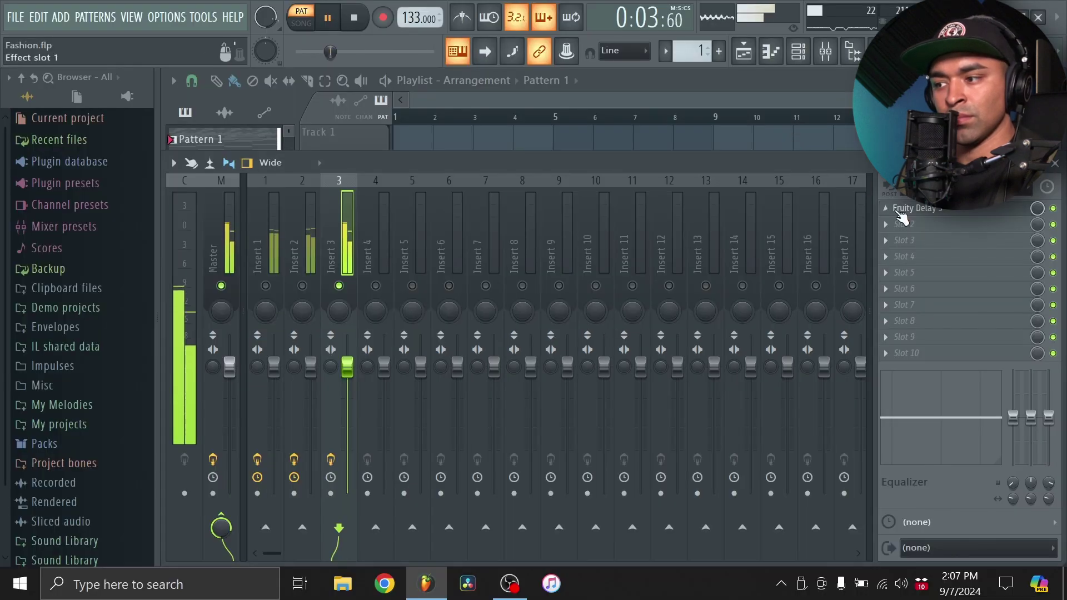
click(921, 245)
click(691, 174)
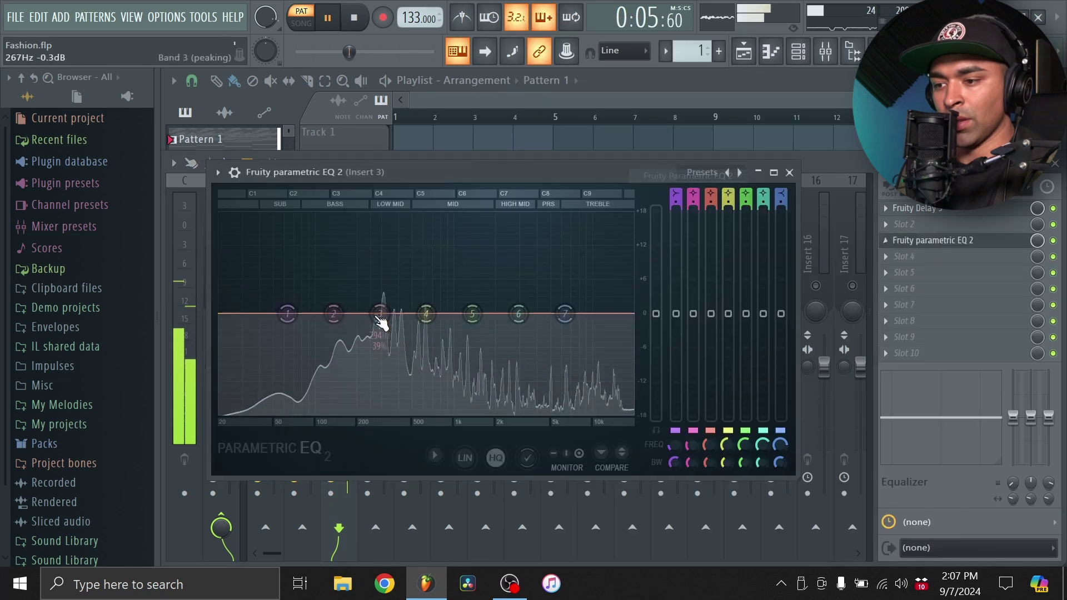
drag(126, 340, 221, 466)
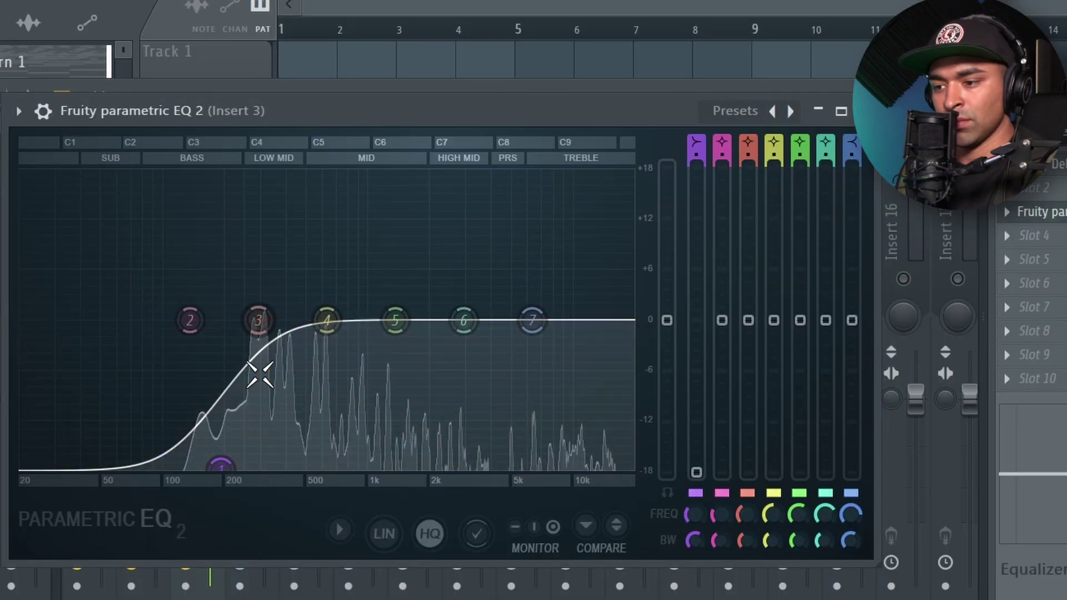
drag(531, 320, 496, 466)
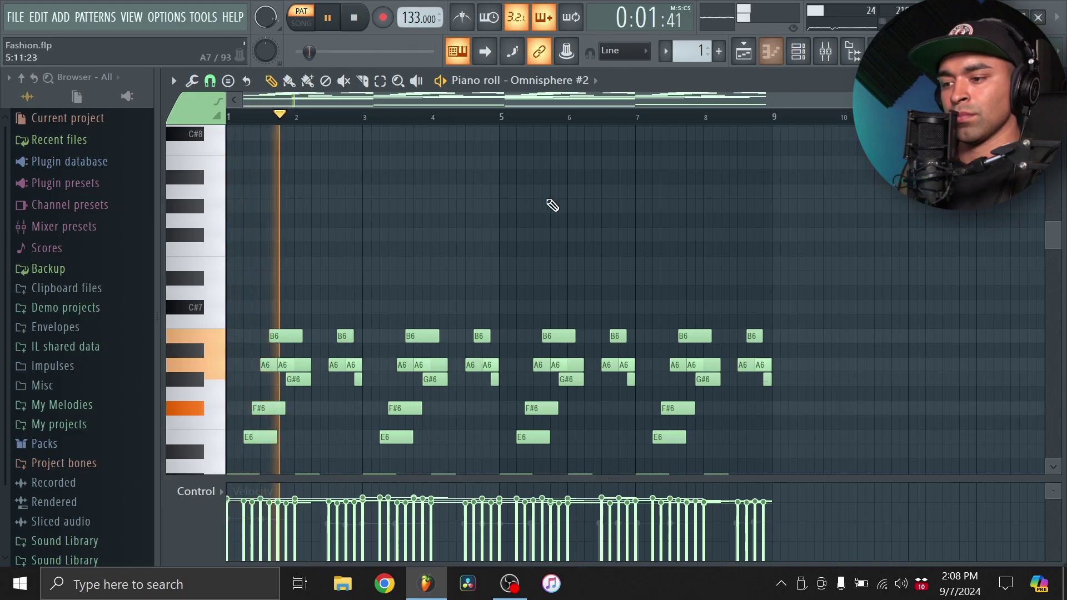
Examine the low notes of Omnisphere #2 in the piano roll and the parametric EQ on the pad mixer track.
scroll(553, 298, down, 6)
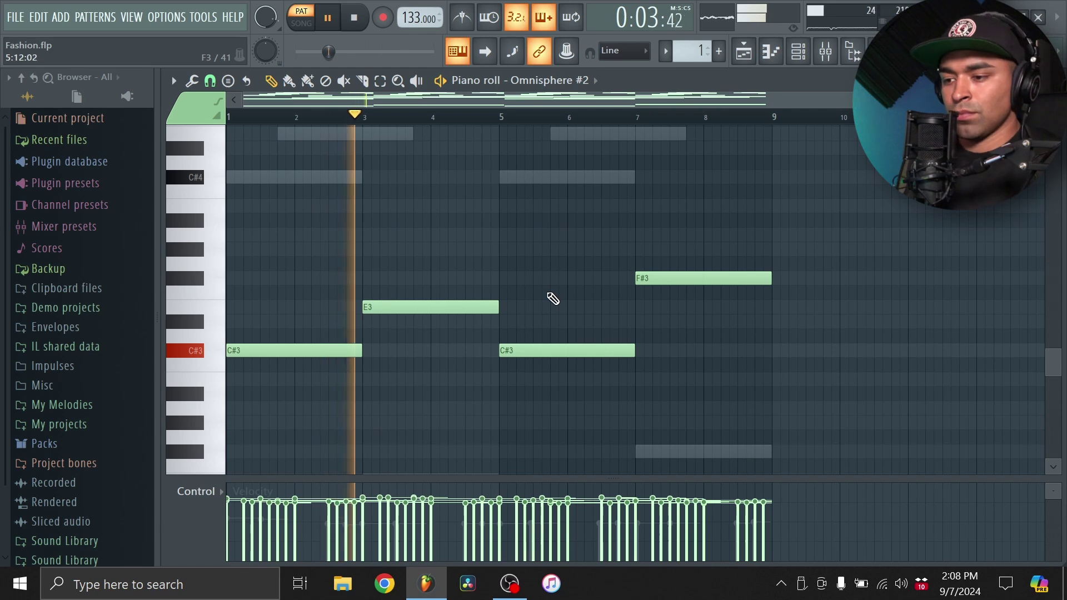
click(770, 51)
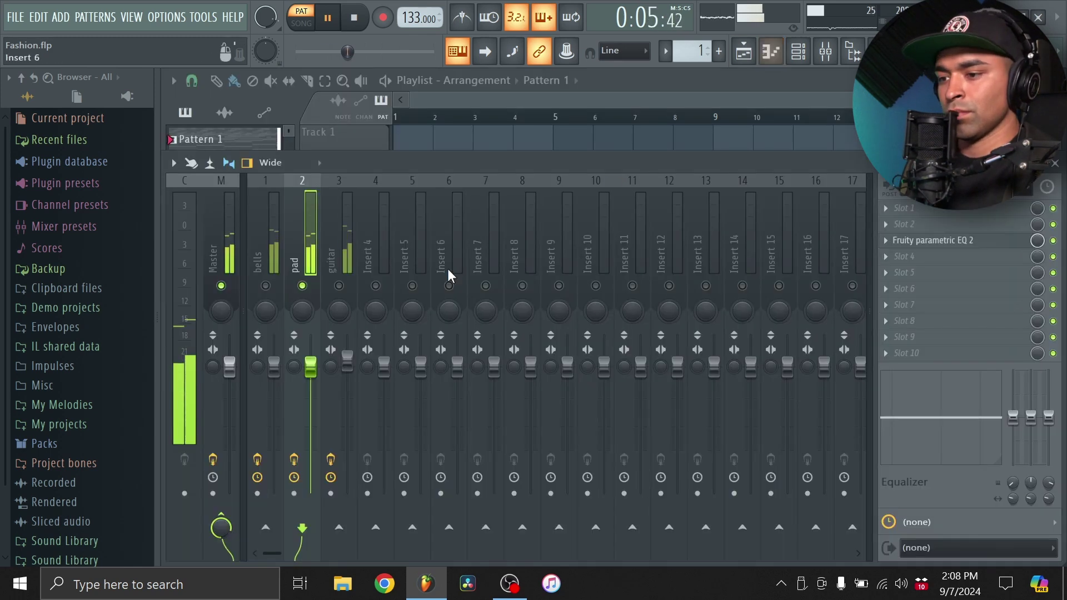
click(935, 238)
click(935, 240)
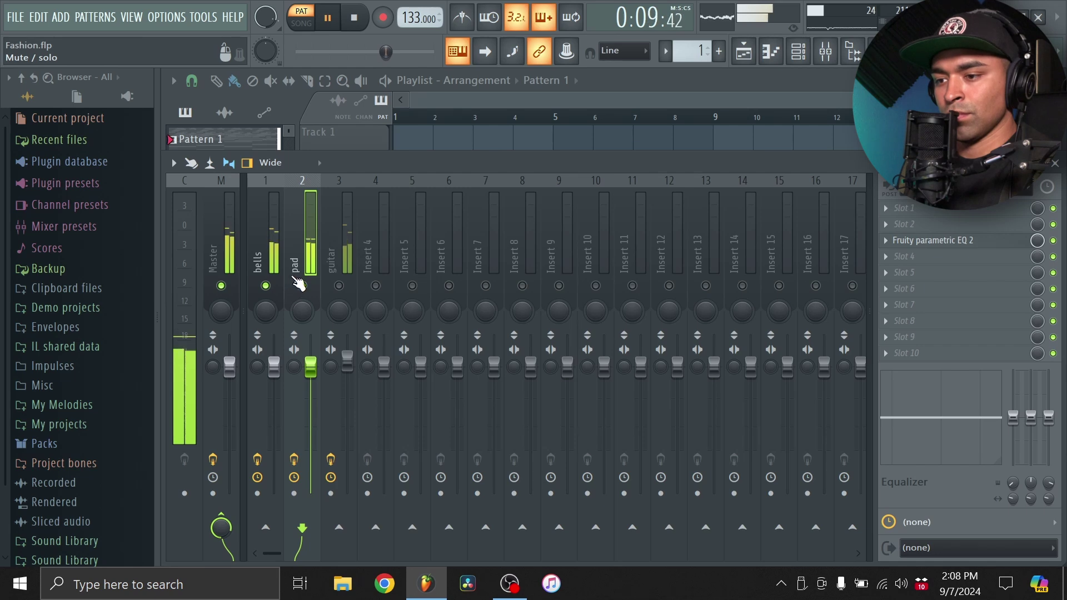
Delete the four bass notes, E3, both C#3 notes and F#3, from the Omnisphere #2 pattern.
click(771, 51)
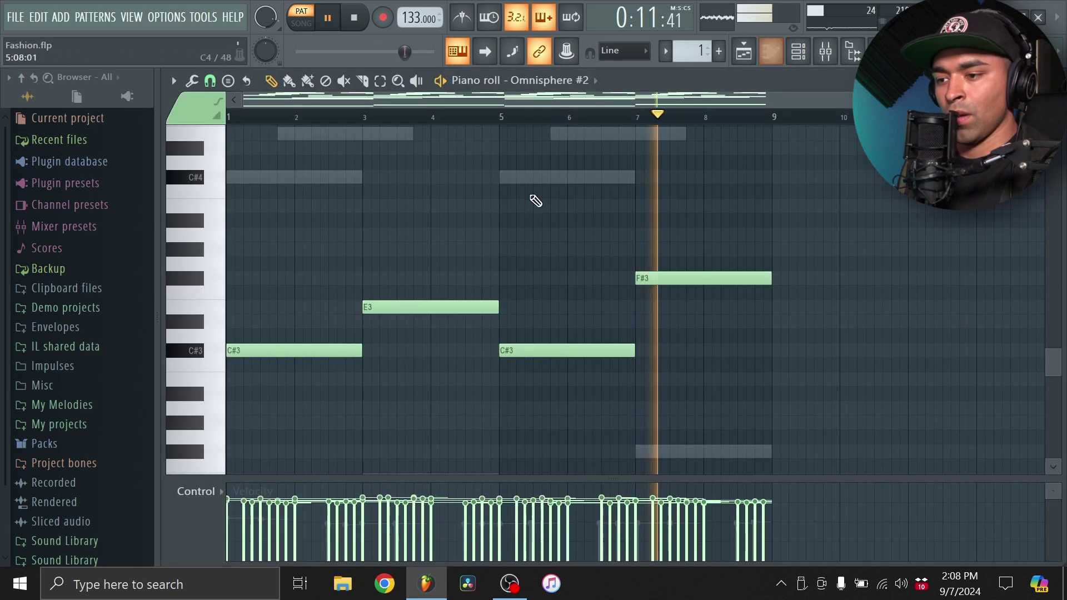
right_click(433, 305)
right_click(334, 357)
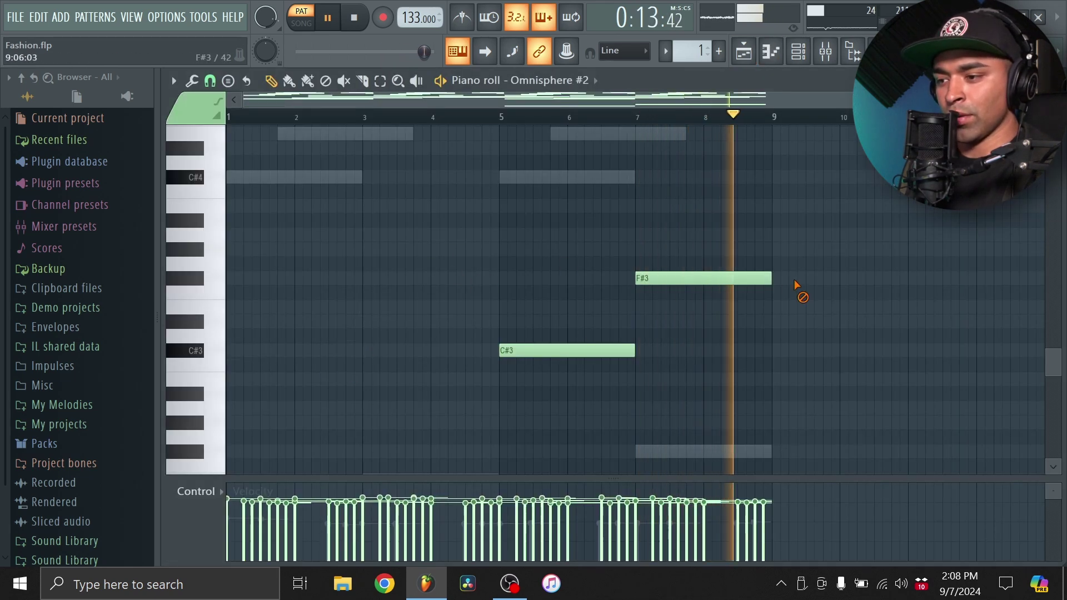
right_click(567, 350)
right_click(665, 278)
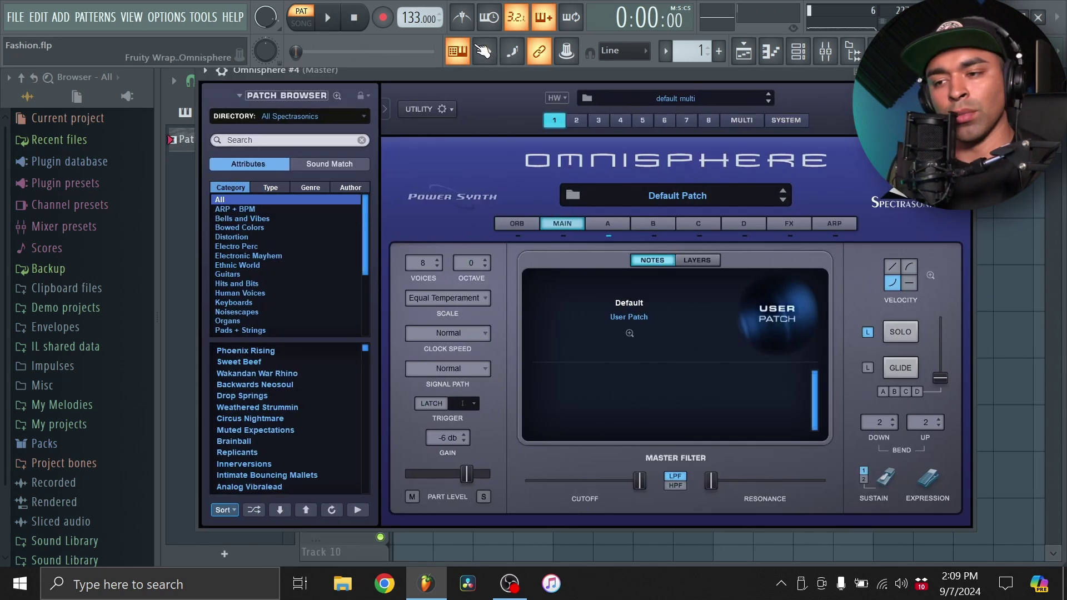
Load the saved preset Bass - the love bass into Omnisphere #4.
click(332, 116)
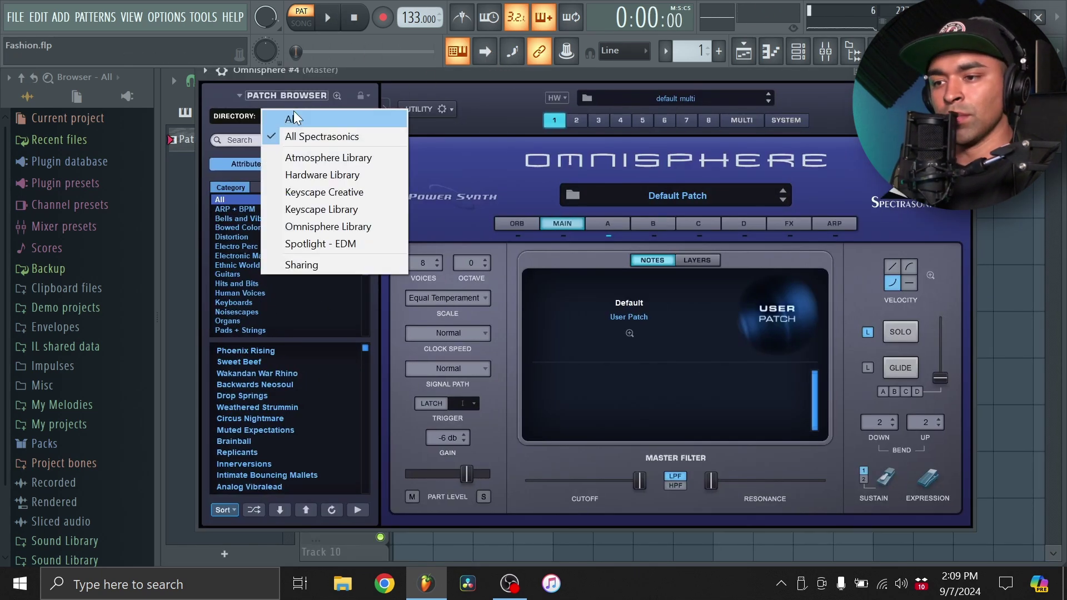
click(208, 69)
click(206, 70)
mouse_move(279, 115)
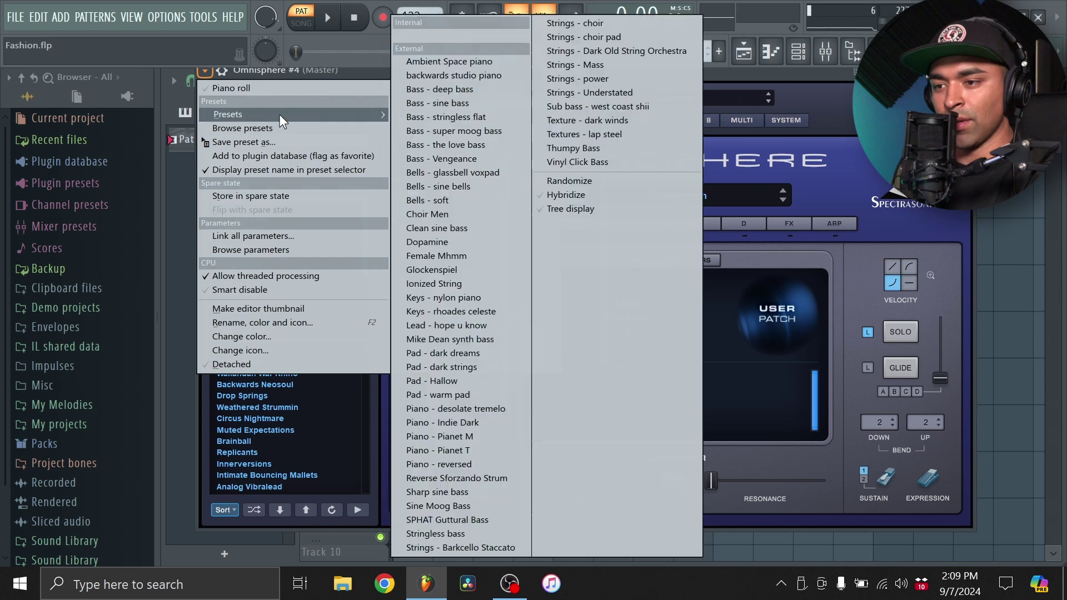
click(472, 144)
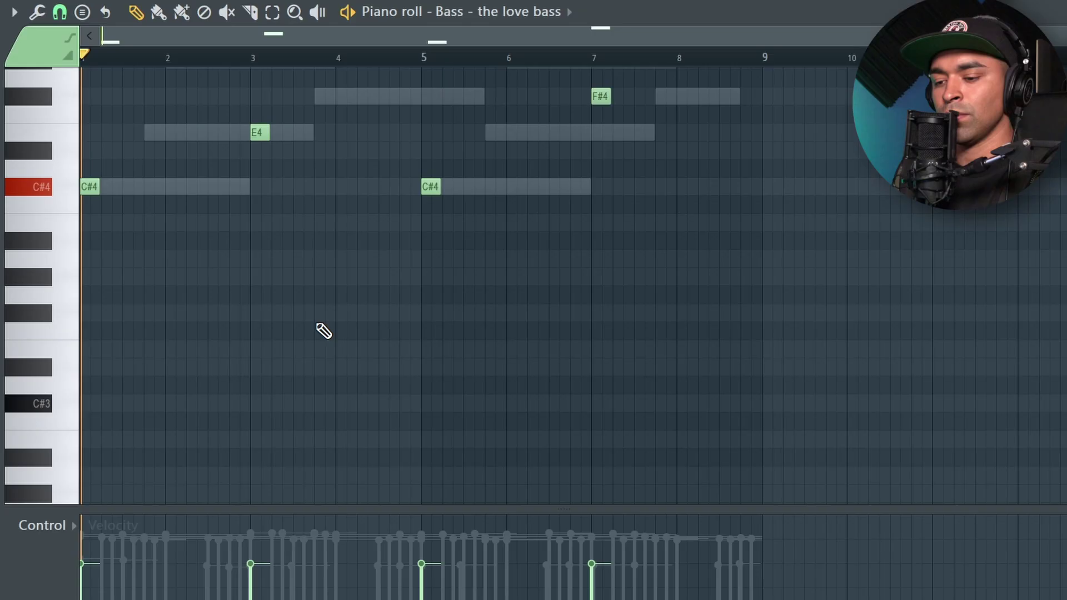
Lengthen the bass notes C#4, E4, C#4 and F#4 to two bars each so they fill all eight bars.
key(space)
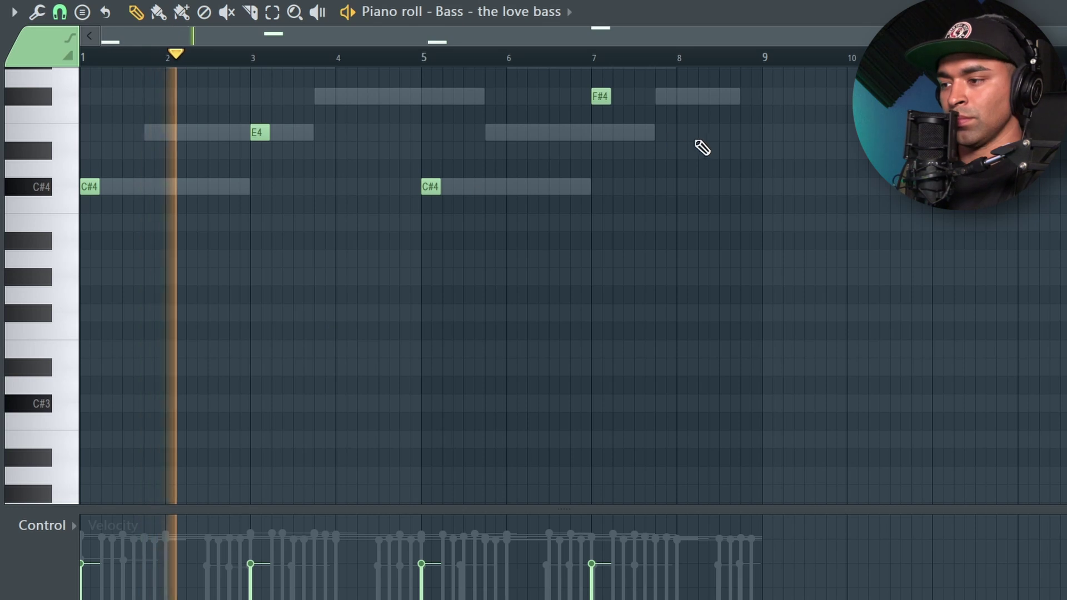
click(764, 151)
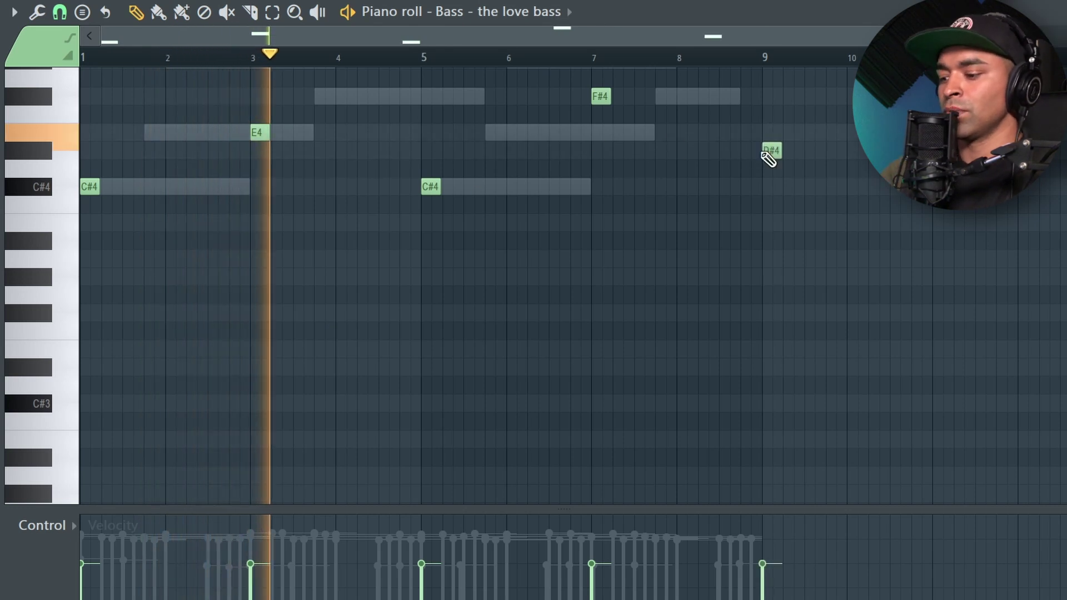
right_click(772, 153)
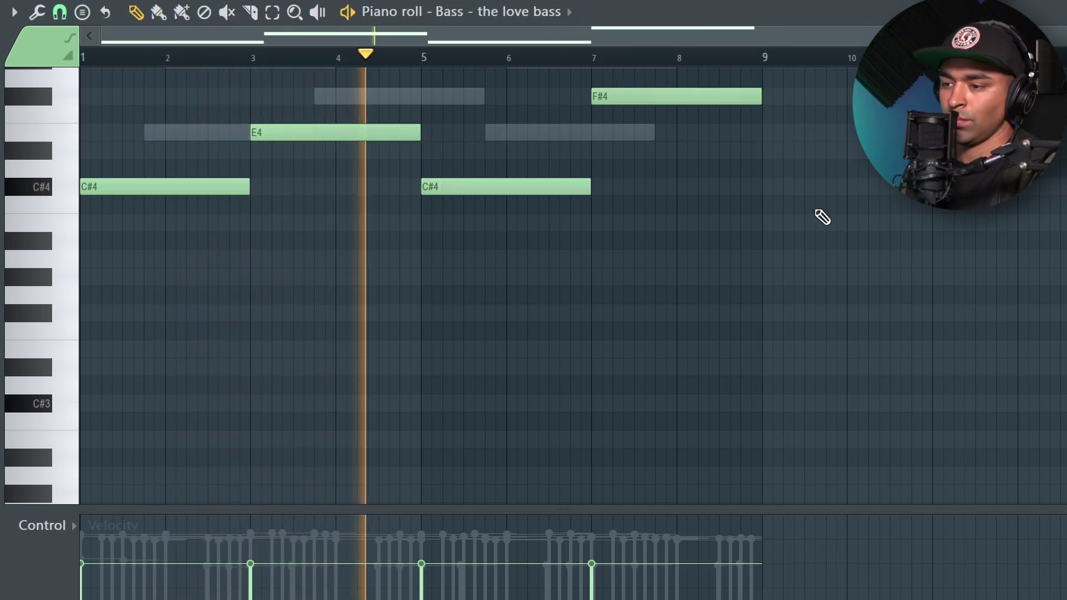
Shorten the bass F#4 to end midway through bar 8 and add an A4 filling the rest of that bar.
scroll(819, 216, up, 5)
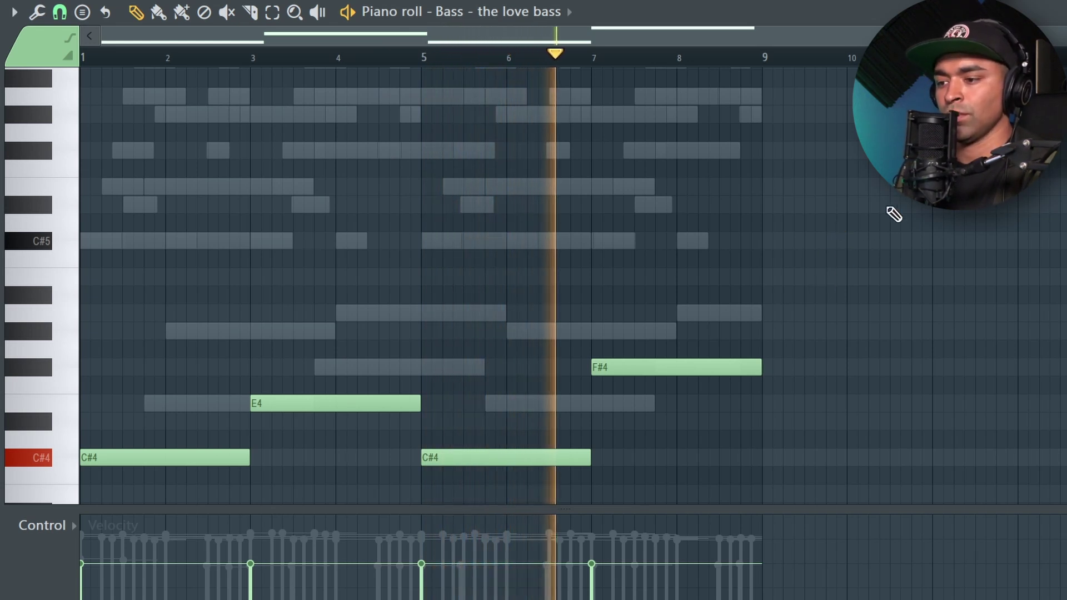
drag(760, 365, 724, 367)
click(725, 314)
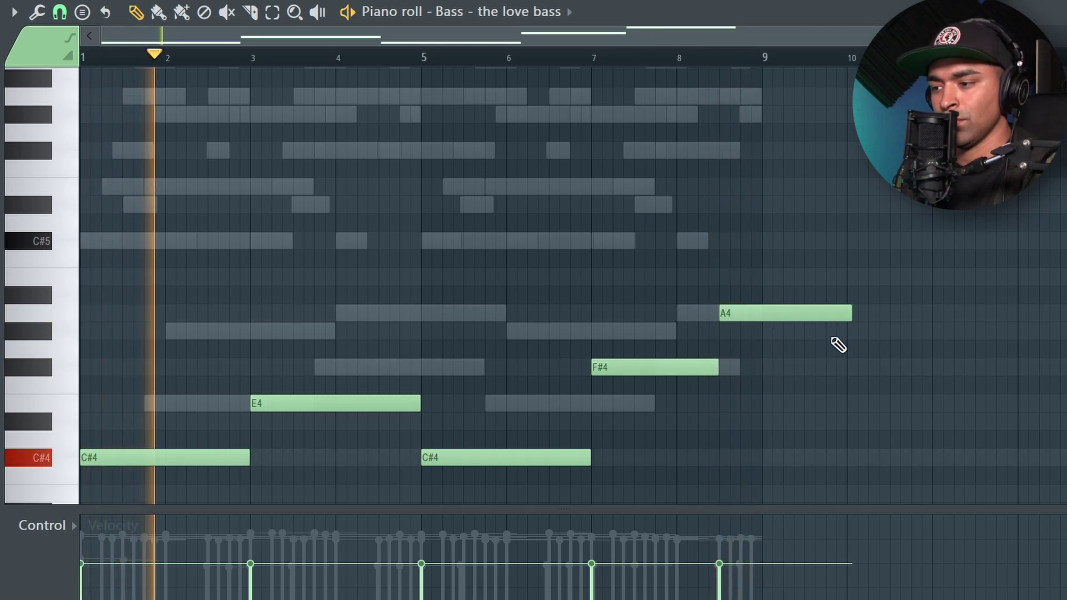
drag(850, 318, 759, 335)
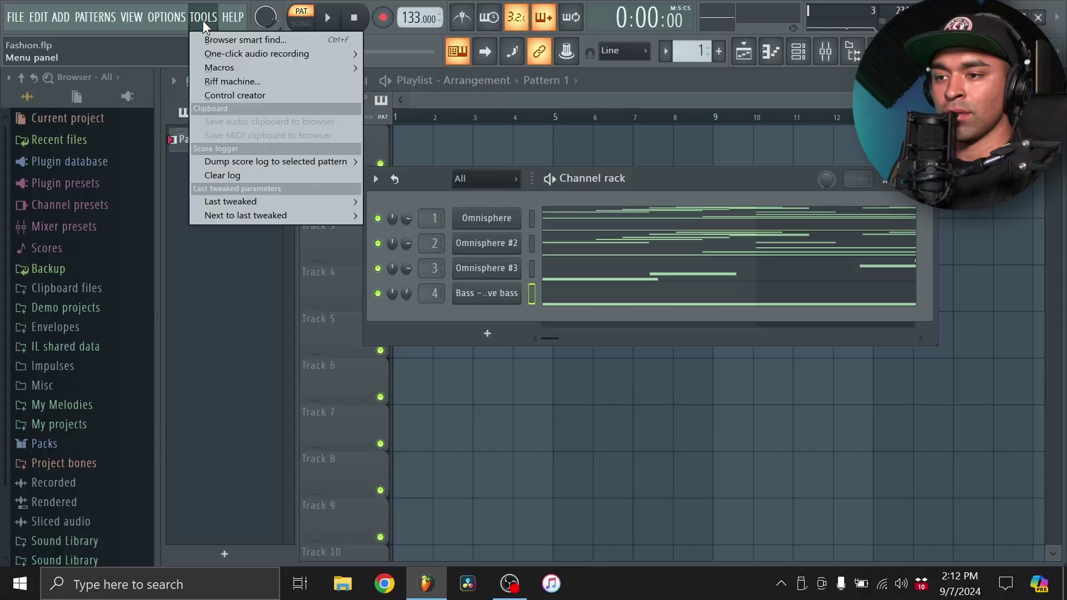
Check the project info in the settings for the total time spent on the project.
mouse_move(230, 17)
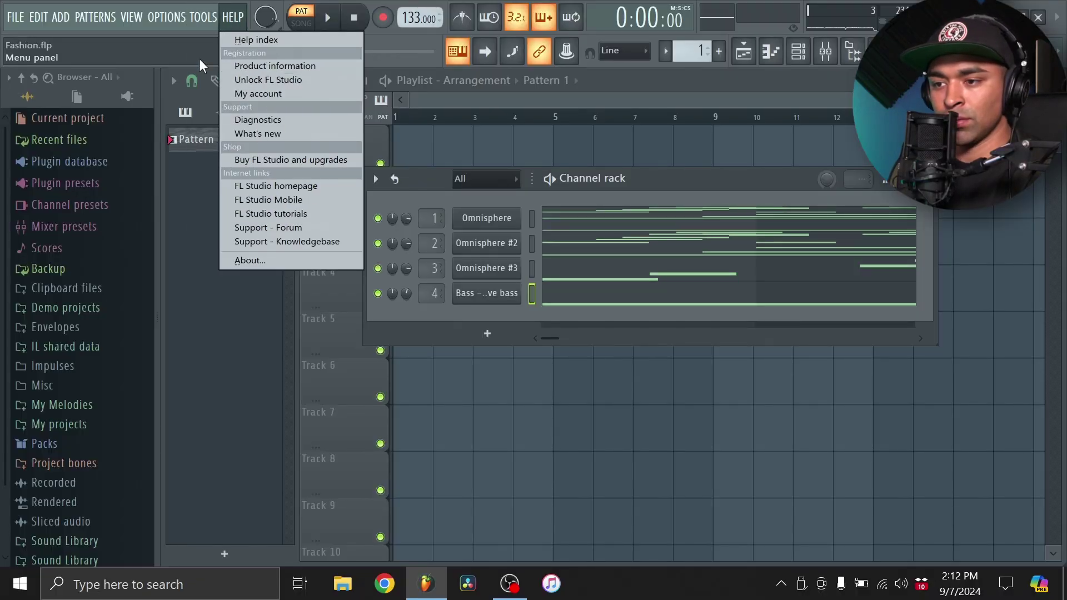
mouse_move(183, 5)
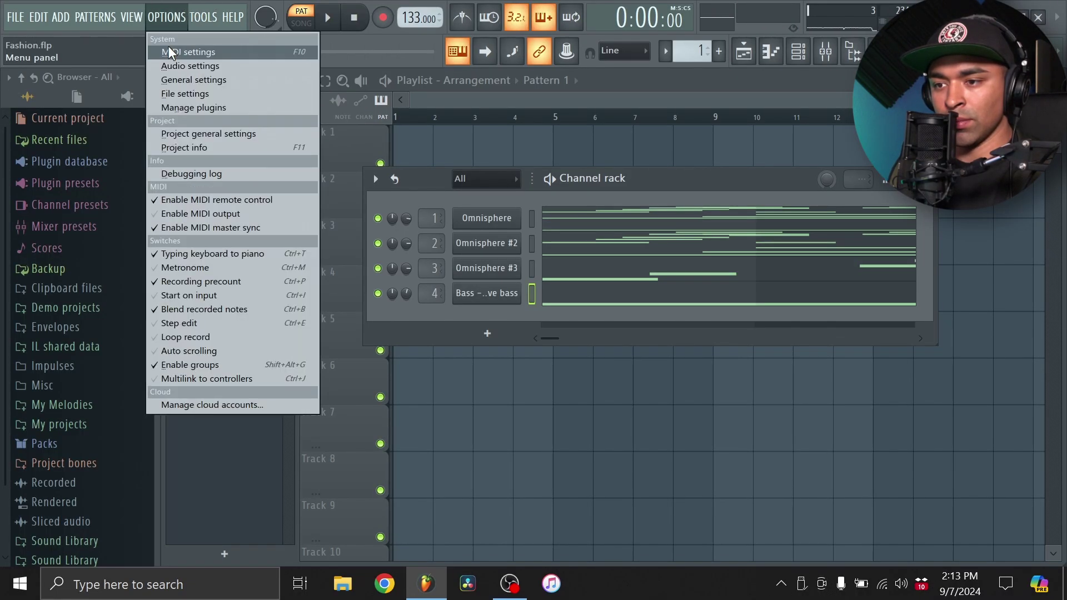
click(178, 93)
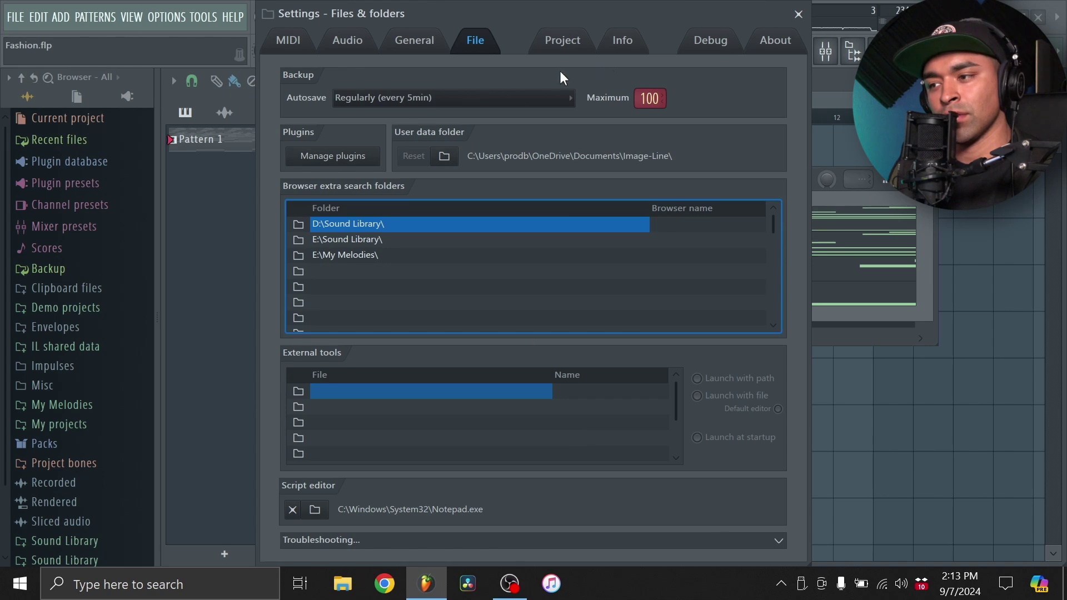
click(756, 49)
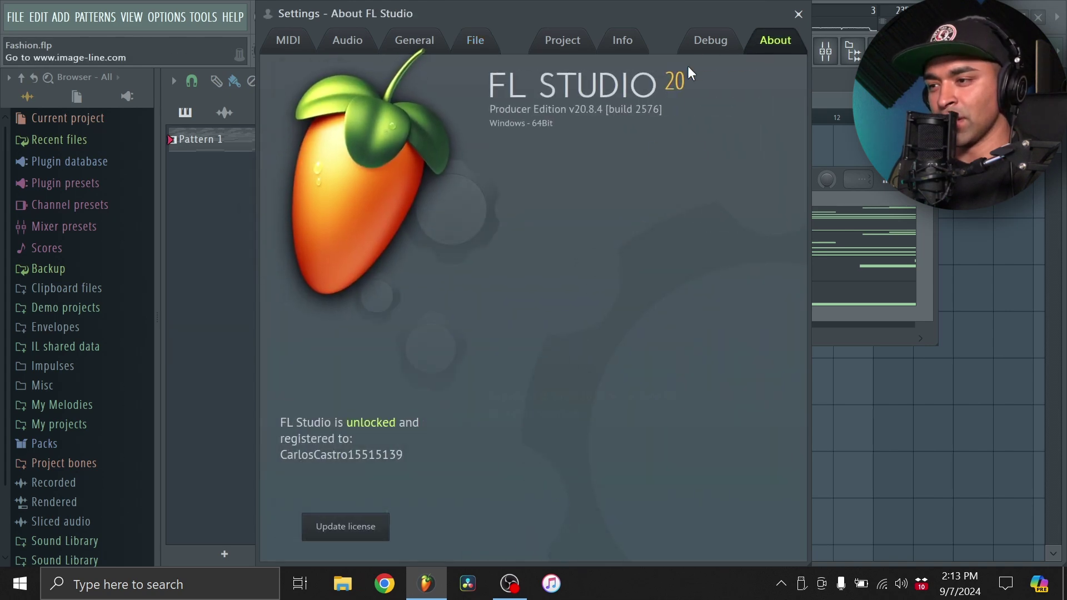
click(709, 40)
click(615, 42)
click(554, 39)
click(608, 41)
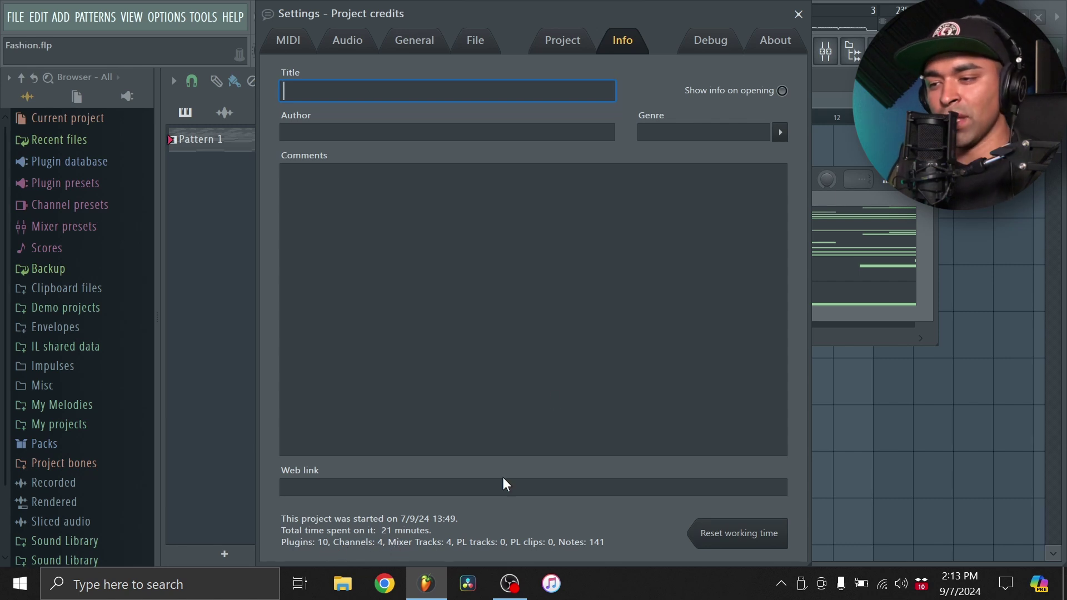
click(798, 14)
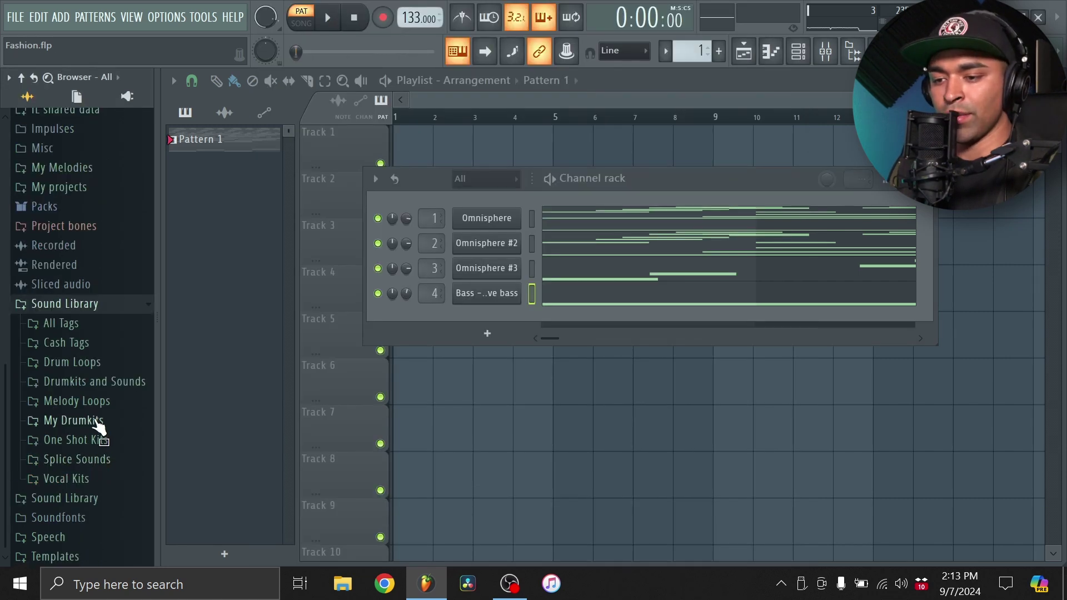
Add CASH_HiHat_Extra from the Cashtro drum kit's HiHat & Open Hat folder under My Drumkits as a new channel.
click(123, 461)
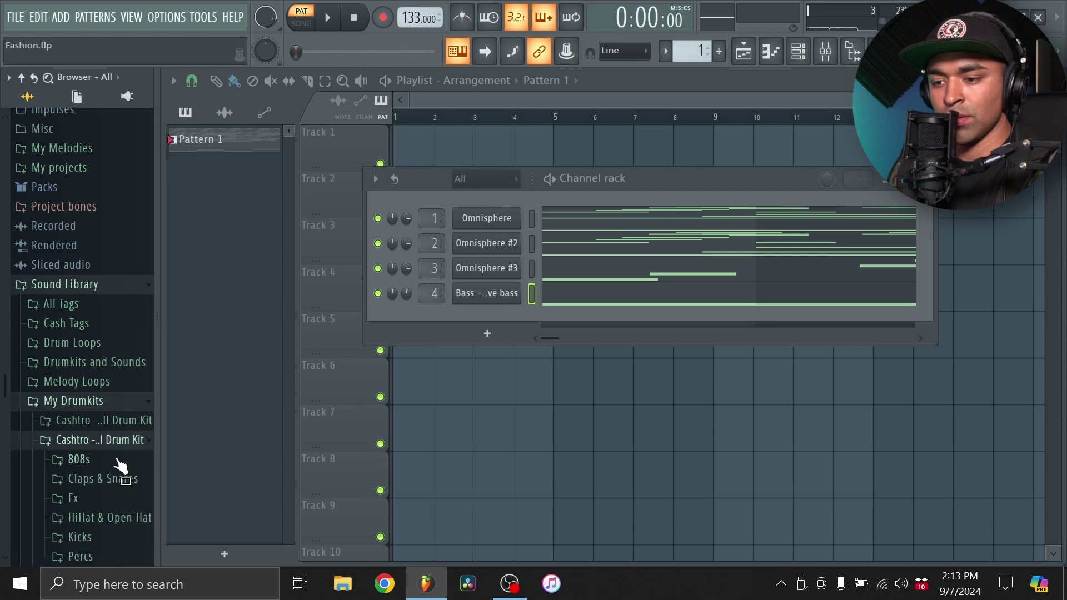
scroll(87, 467, down, 2)
click(89, 414)
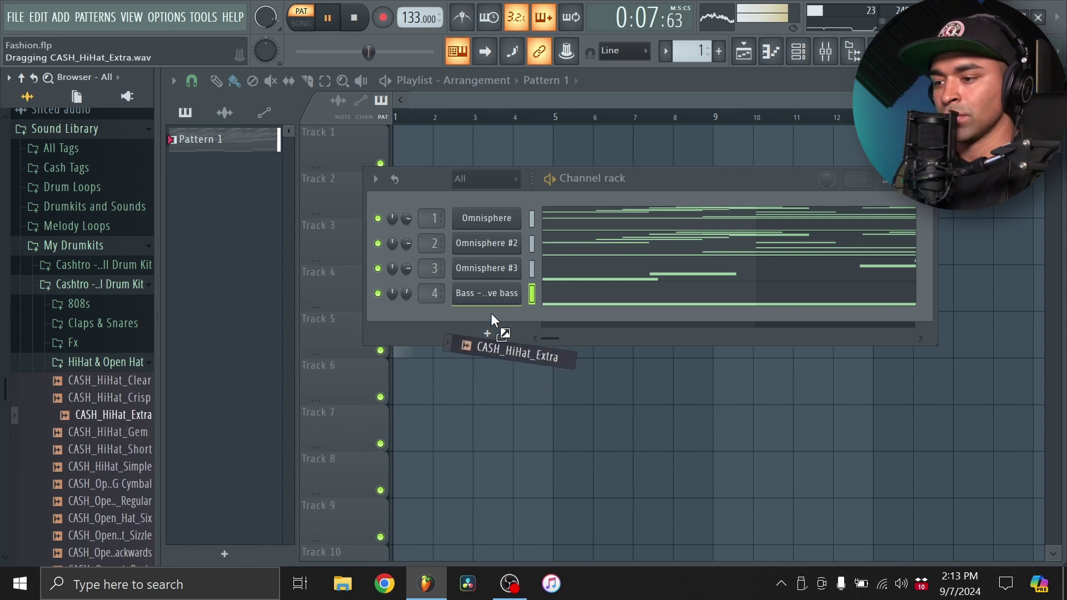
drag(491, 318, 499, 320)
Program the CASH_HiHat_Extra channel with hits on steps 1, 3, 7, 13 and 15 and play the pattern.
click(548, 320)
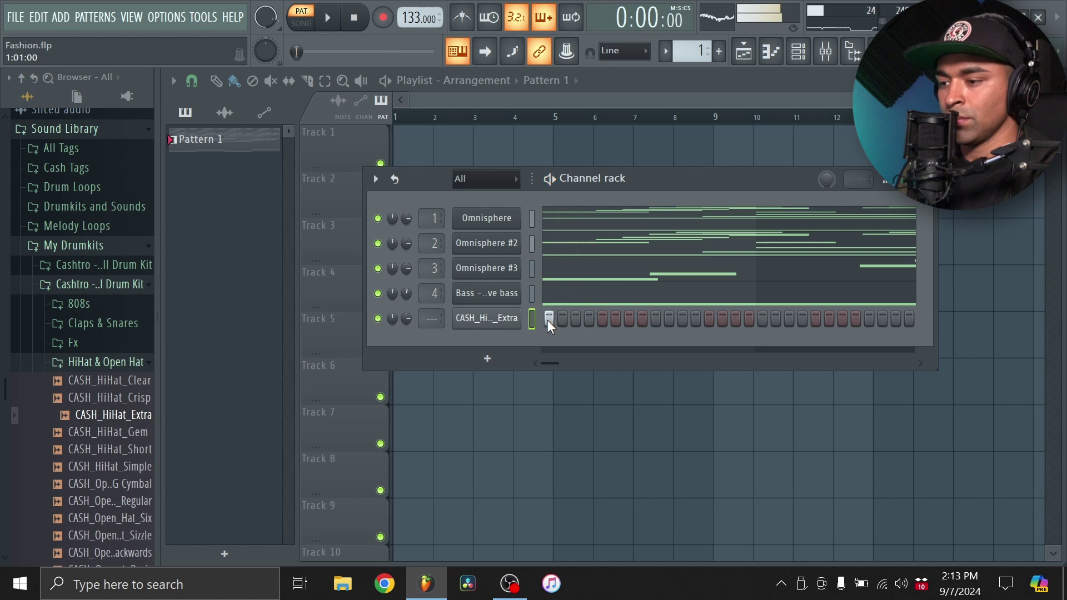
click(575, 320)
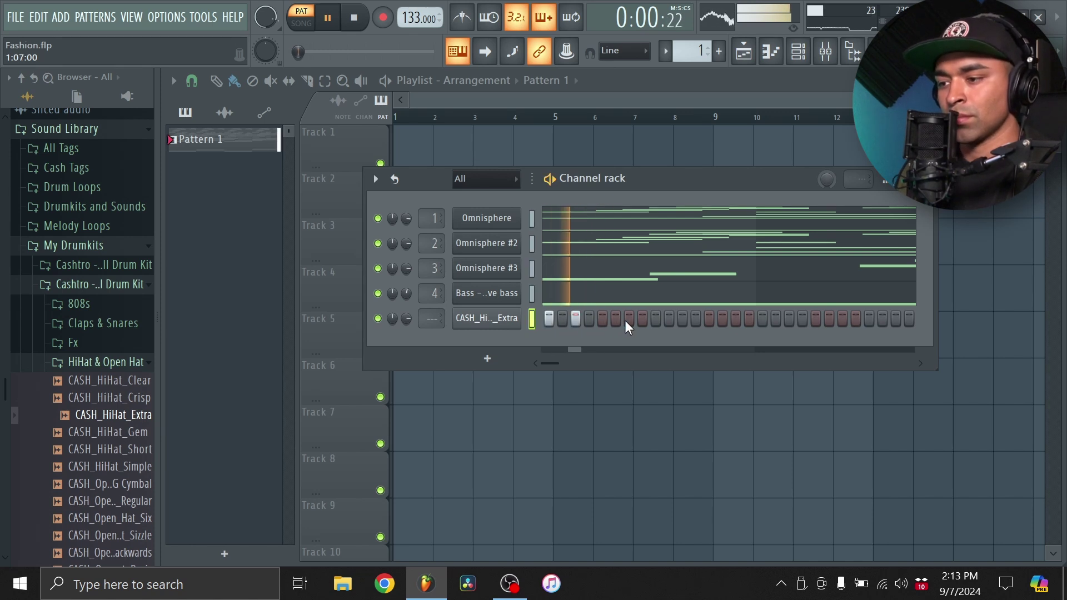
click(616, 320)
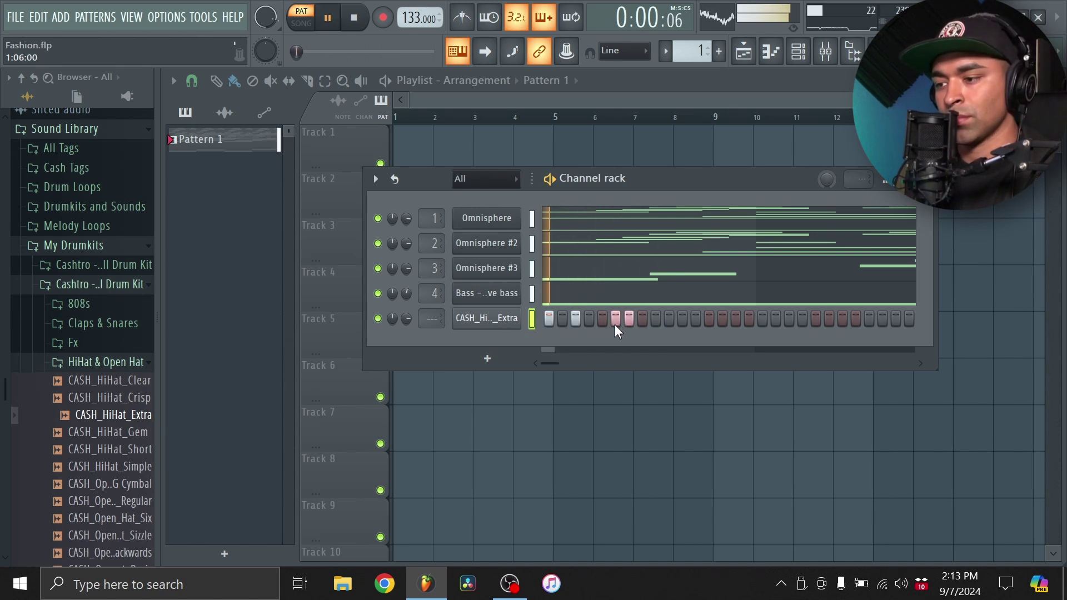
key(space)
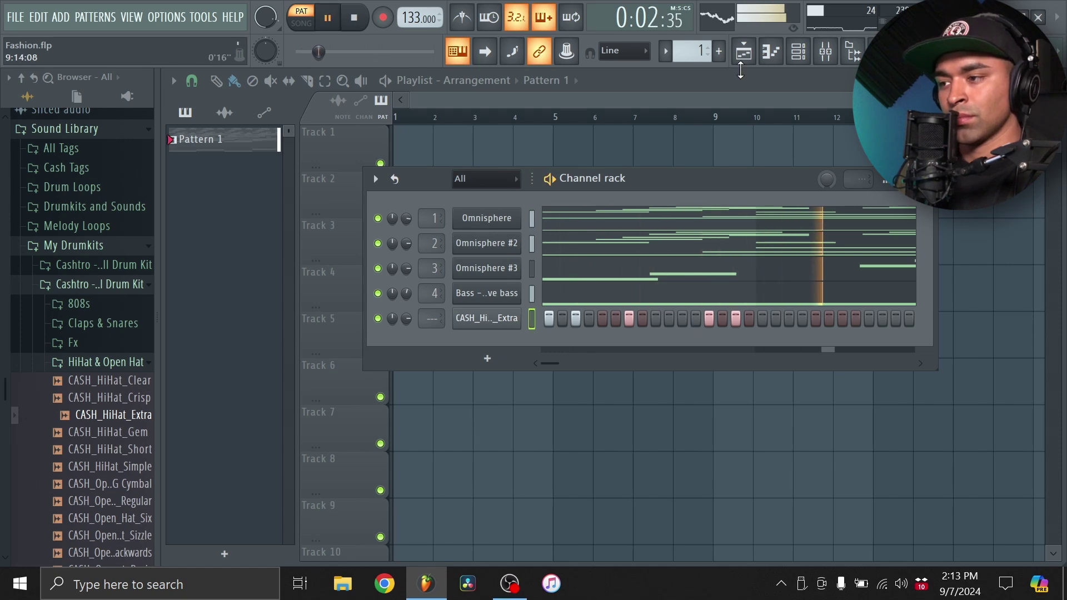
In the hi-hat's piano roll, add a hit on step 9, delete the one on step 13 and move the last hit there.
click(778, 55)
scroll(230, 224, up, 4)
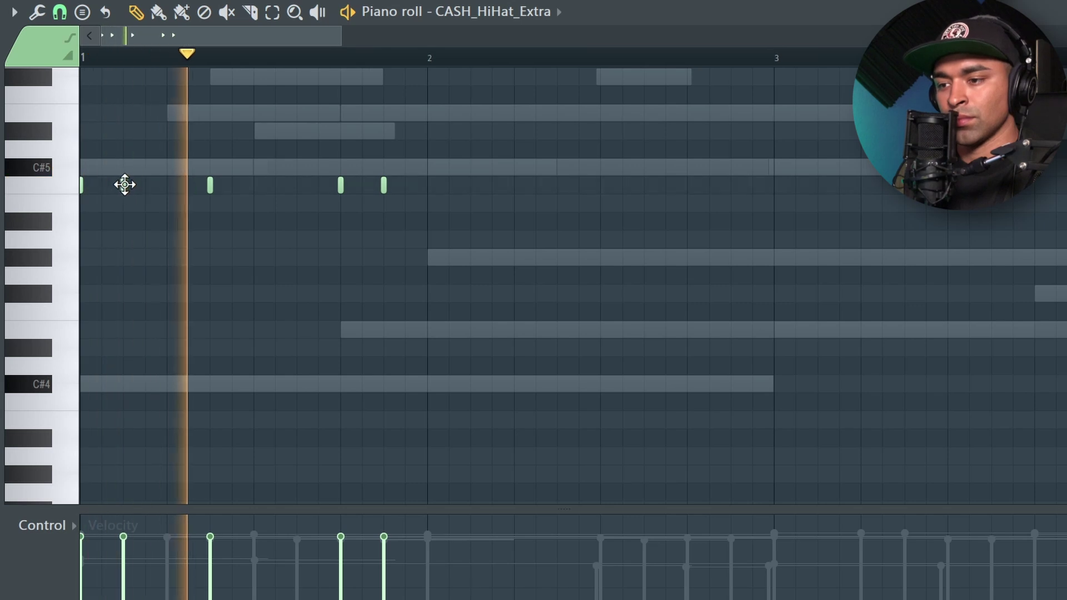
drag(231, 184, 254, 188)
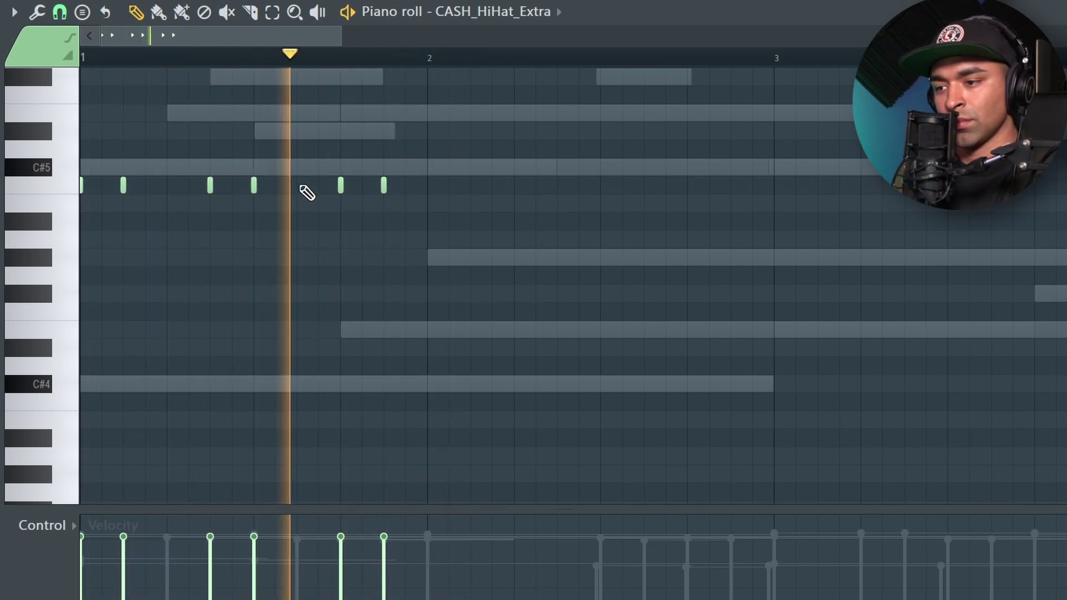
right_click(340, 186)
scroll(414, 204, down, 2)
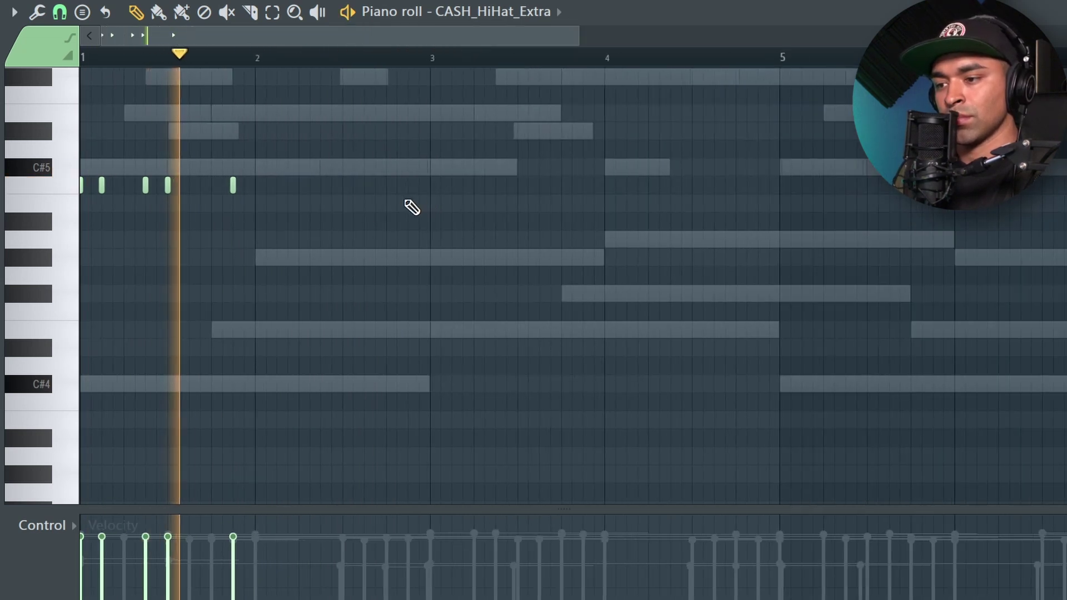
mouse_move(231, 184)
mouse_down()
mouse_move(215, 207)
mouse_move(212, 186)
mouse_up()
Duplicate the one-bar hi-hat rhythm repeatedly until it fills all eight bars.
key(ctrl+a)
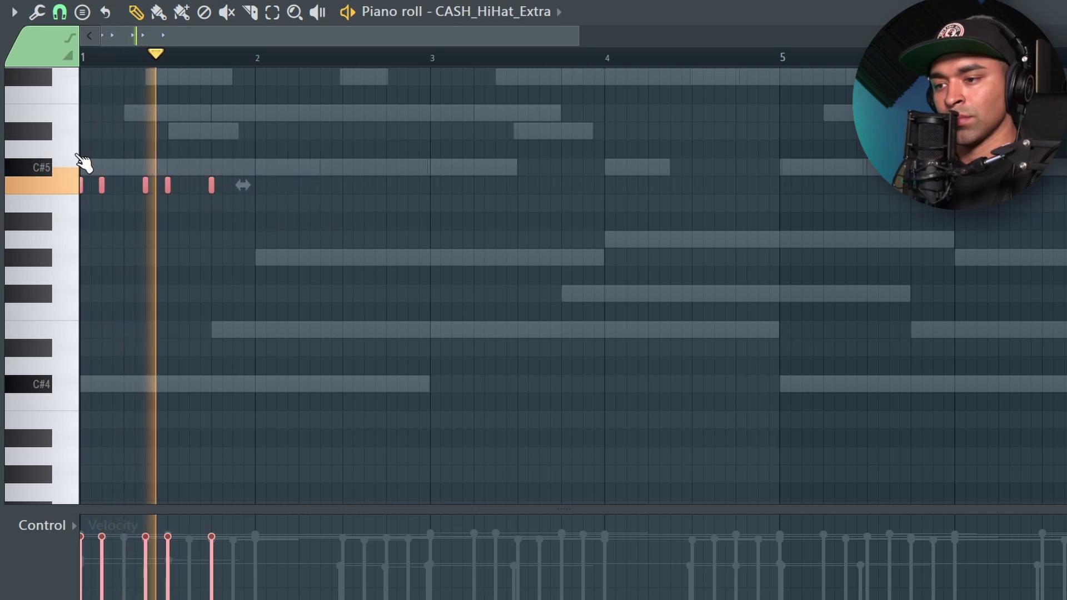
key(space)
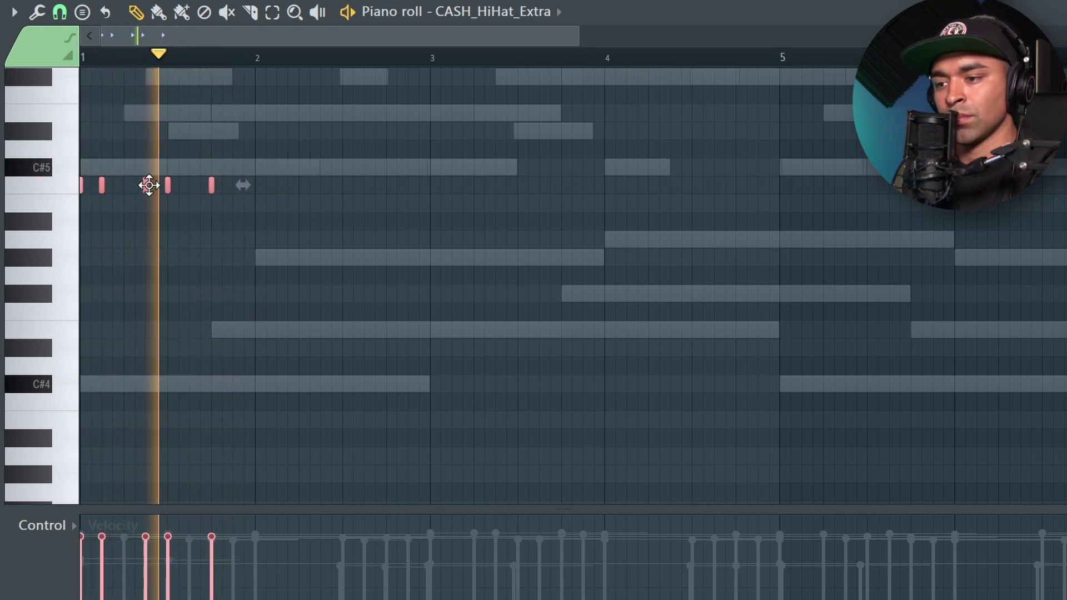
drag(146, 185, 318, 187)
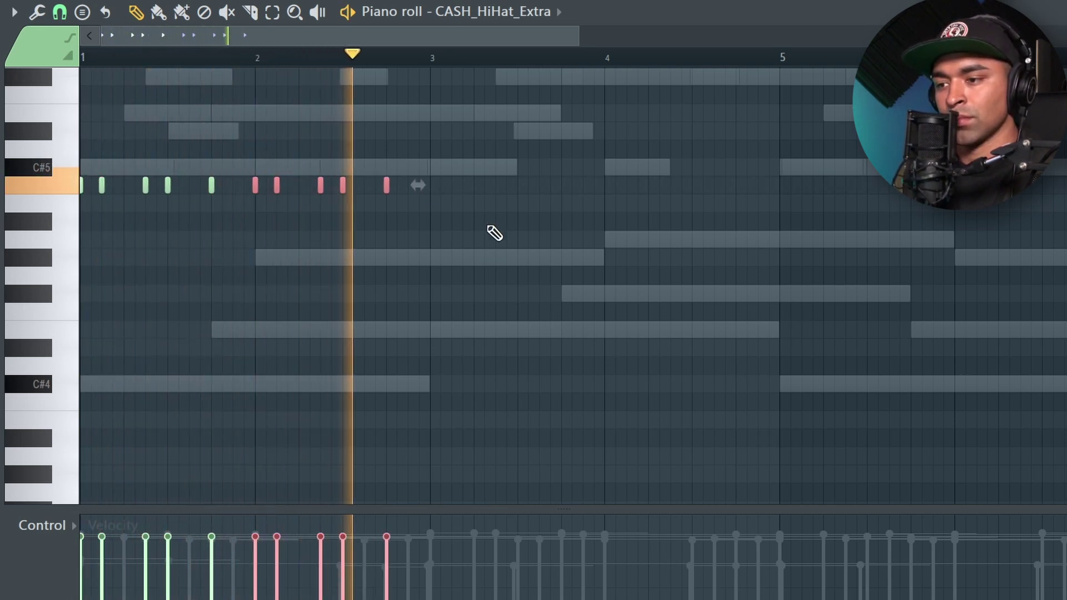
key(ctrl+a)
drag(102, 185, 457, 189)
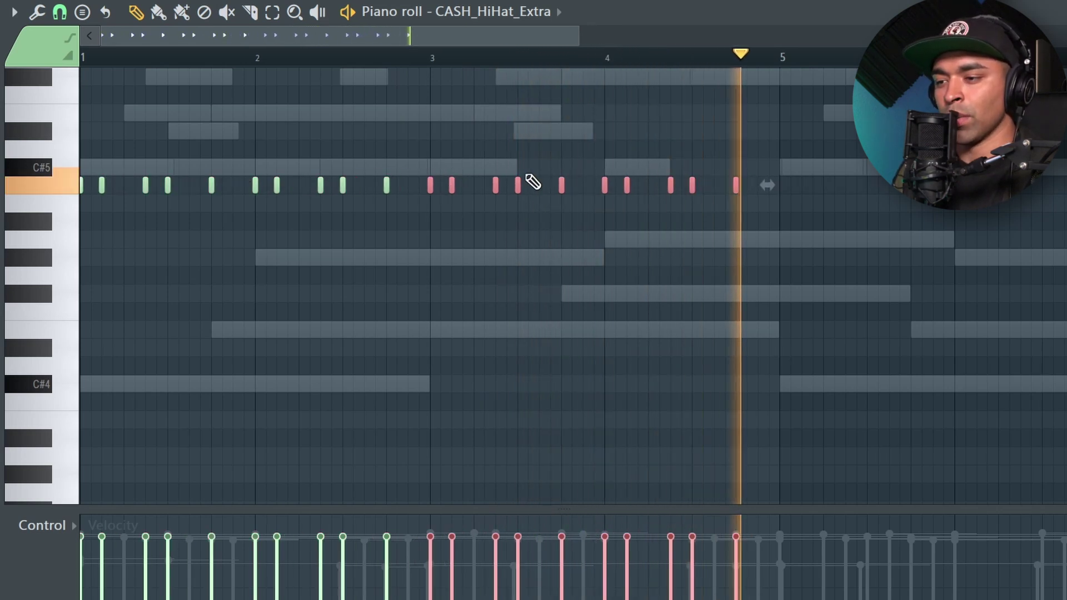
scroll(516, 194, down, 2)
drag(503, 228, 14, 143)
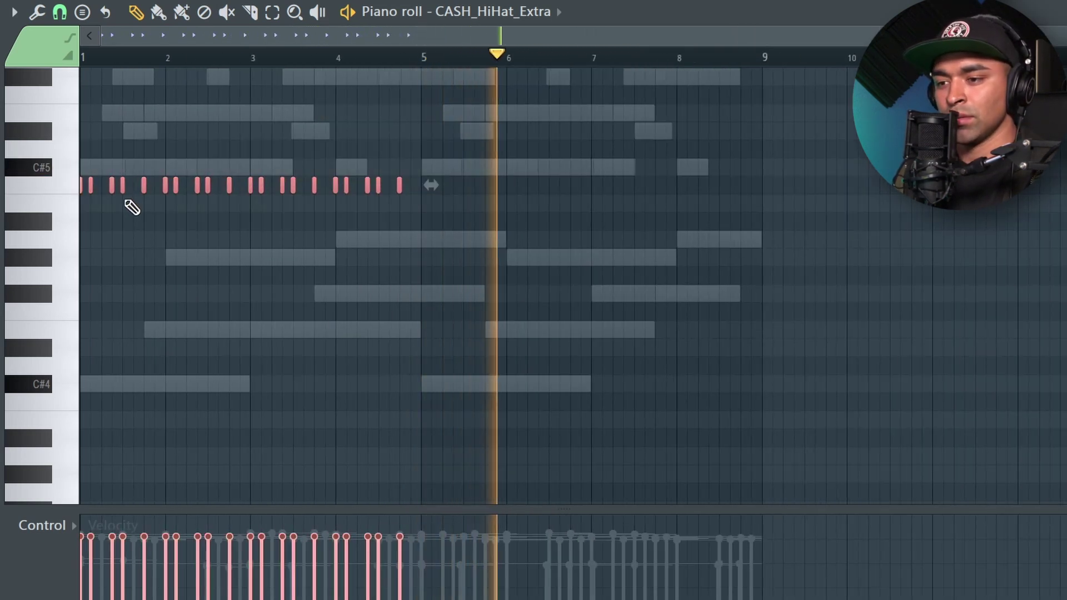
drag(109, 184, 454, 172)
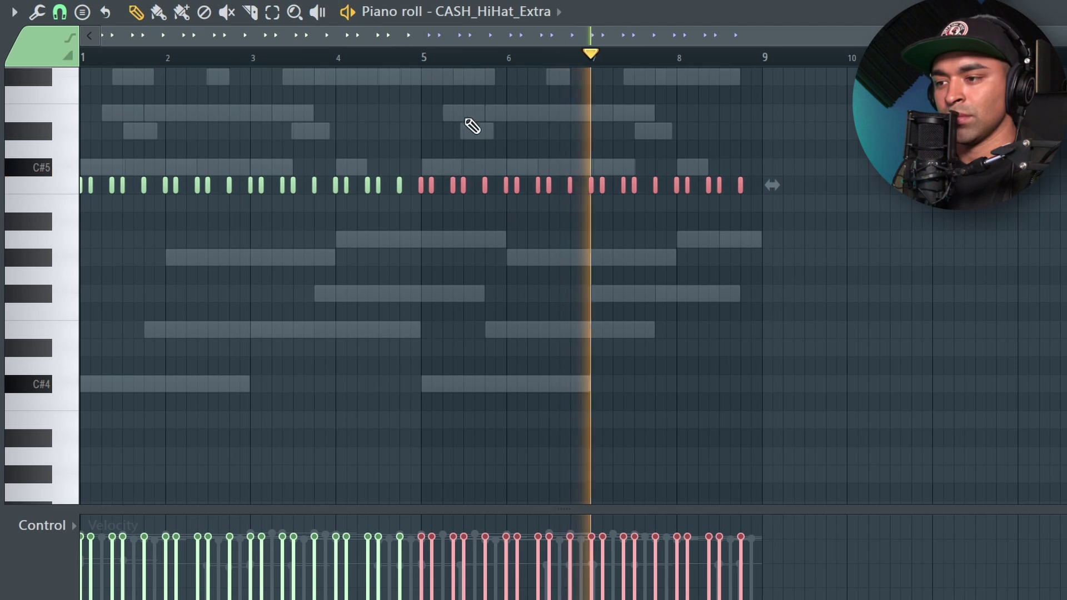
key(ctrl+d)
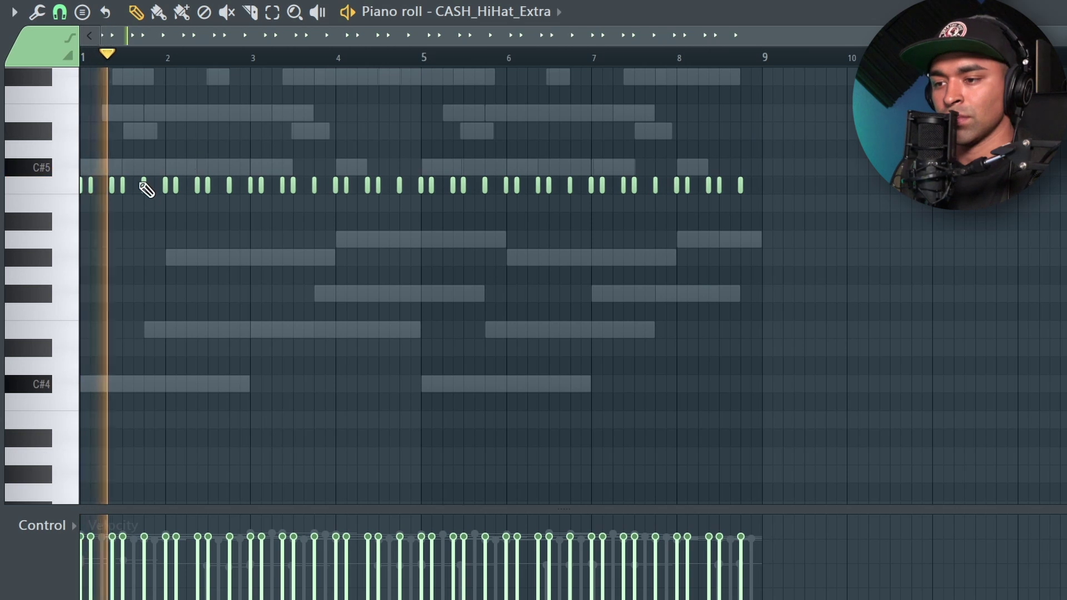
Add extra hi-hat hits on sixteenth steps 14 and 15 at the ends of bars 2 and 6.
scroll(146, 183, up, 5)
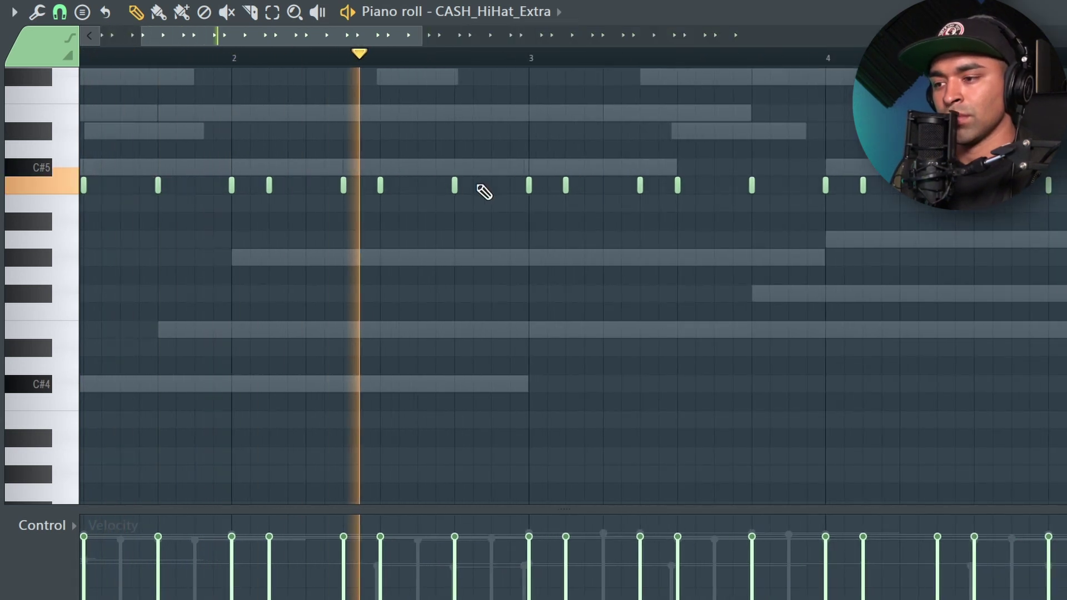
scroll(482, 192, up, 4)
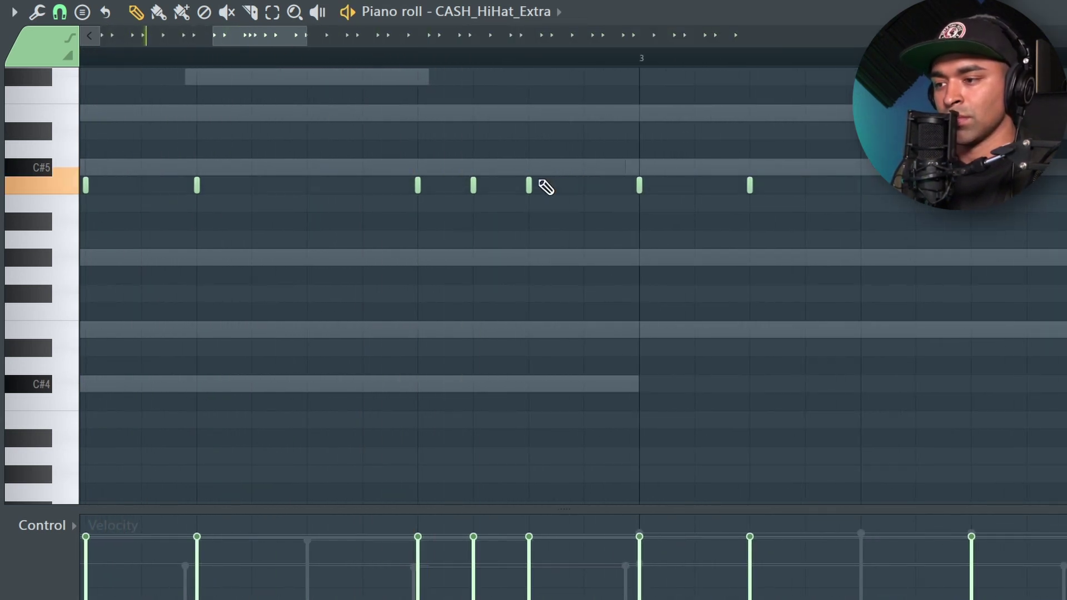
scroll(561, 184, down, 9)
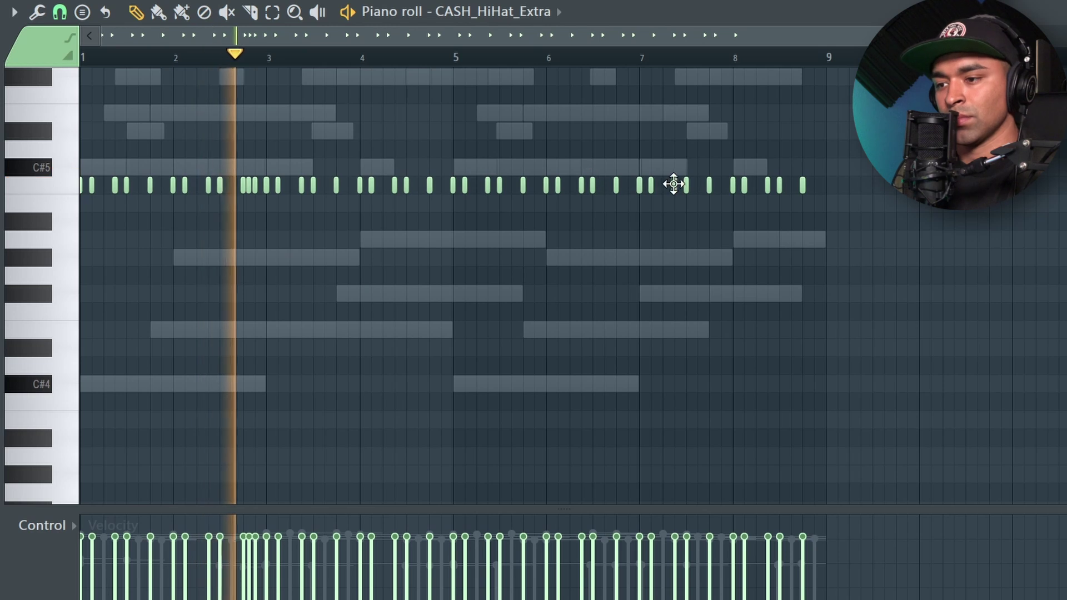
scroll(631, 195, up, 8)
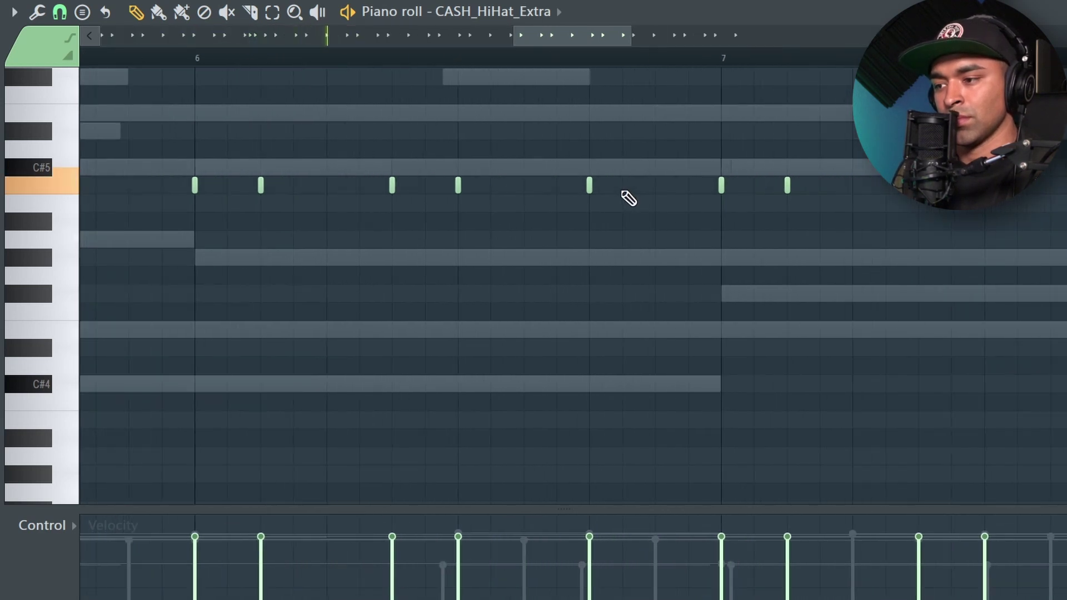
scroll(628, 198, up, 5)
click(629, 187)
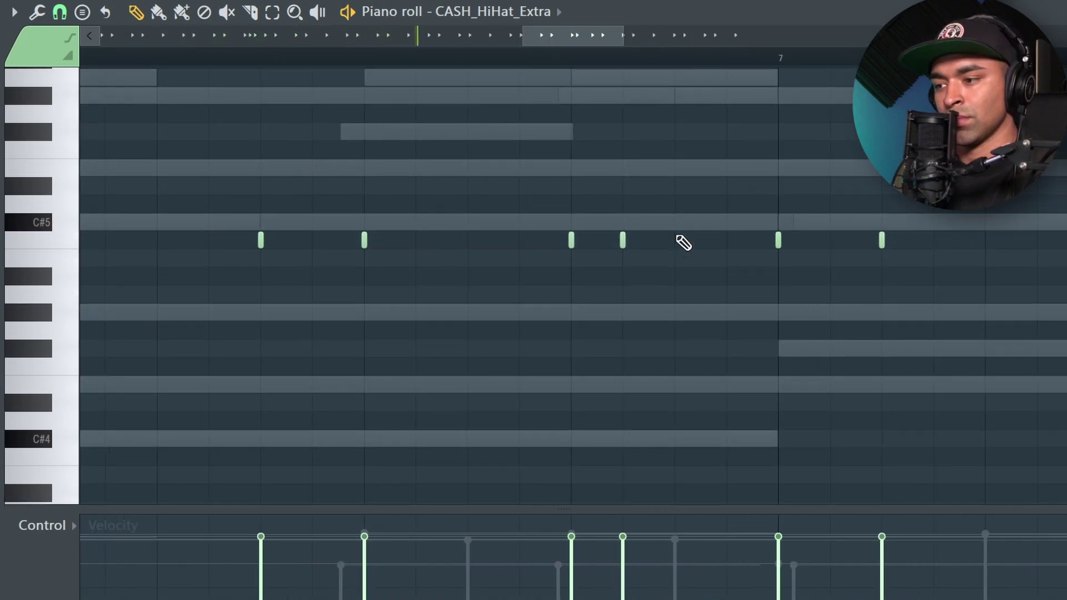
scroll(705, 311, down, 6)
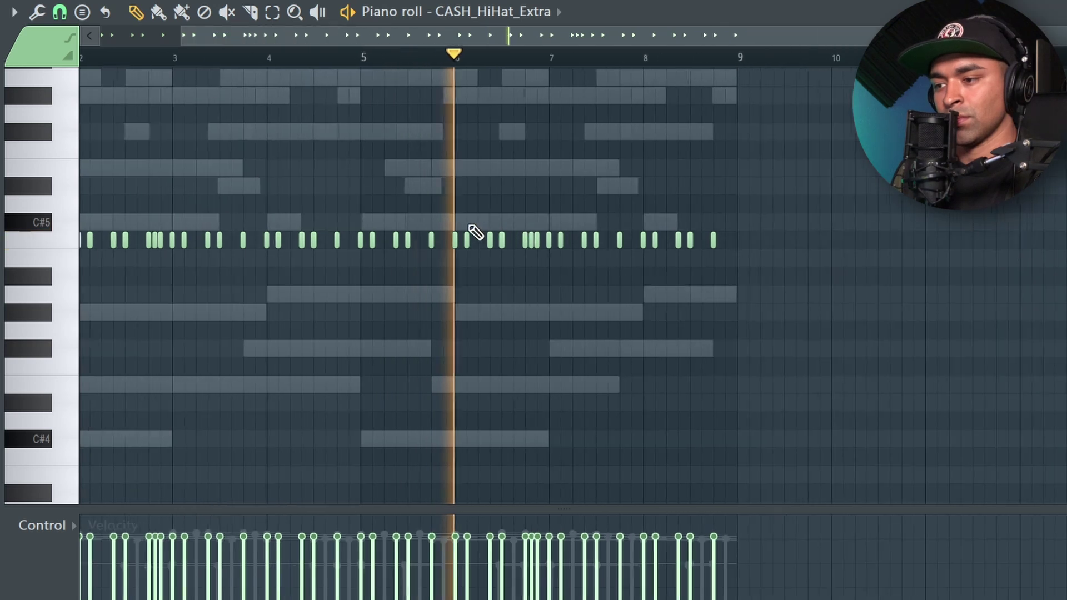
scroll(684, 249, up, 4)
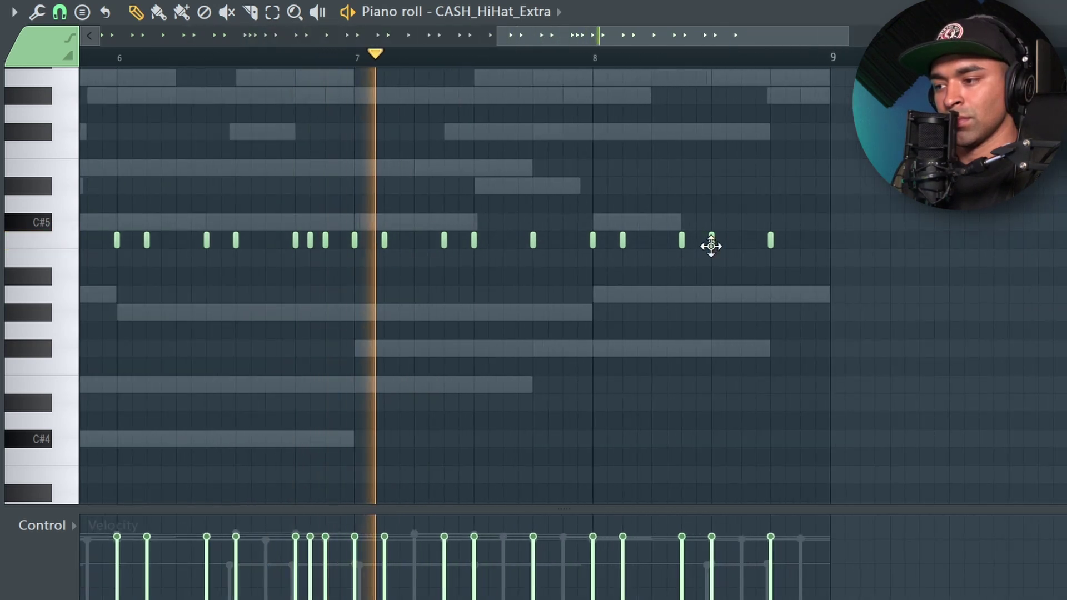
Add extra hi-hat hits on steps 11 and 15 of bar 8 in the CASH_HiHat_Extra pattern.
scroll(736, 255, up, 2)
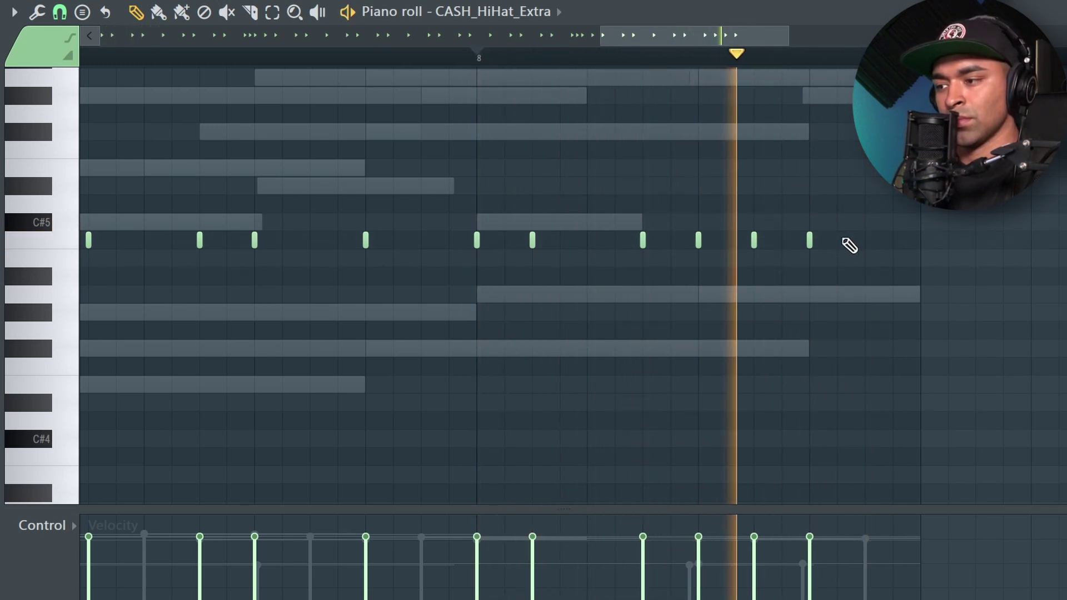
click(864, 240)
ctrl+scroll(839, 202, down, 1)
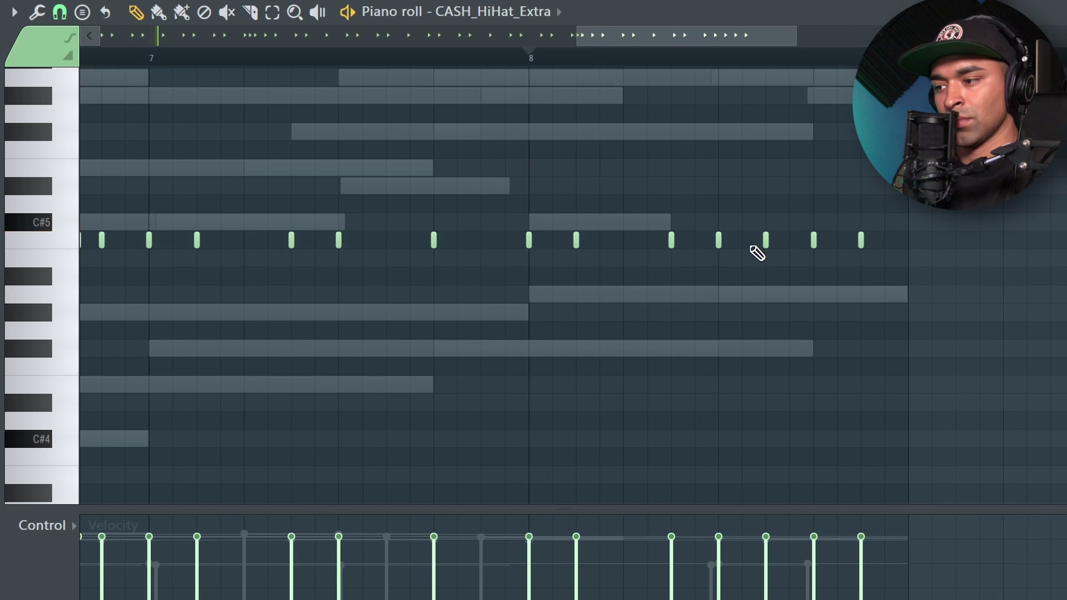
ctrl+scroll(753, 246, down, 2)
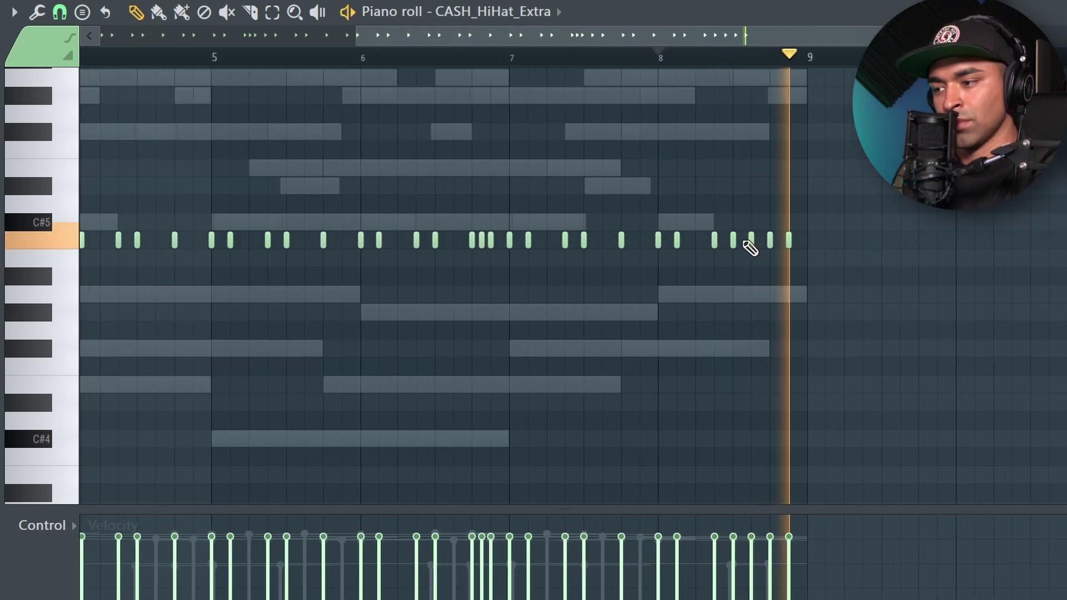
ctrl+scroll(736, 250, down, 2)
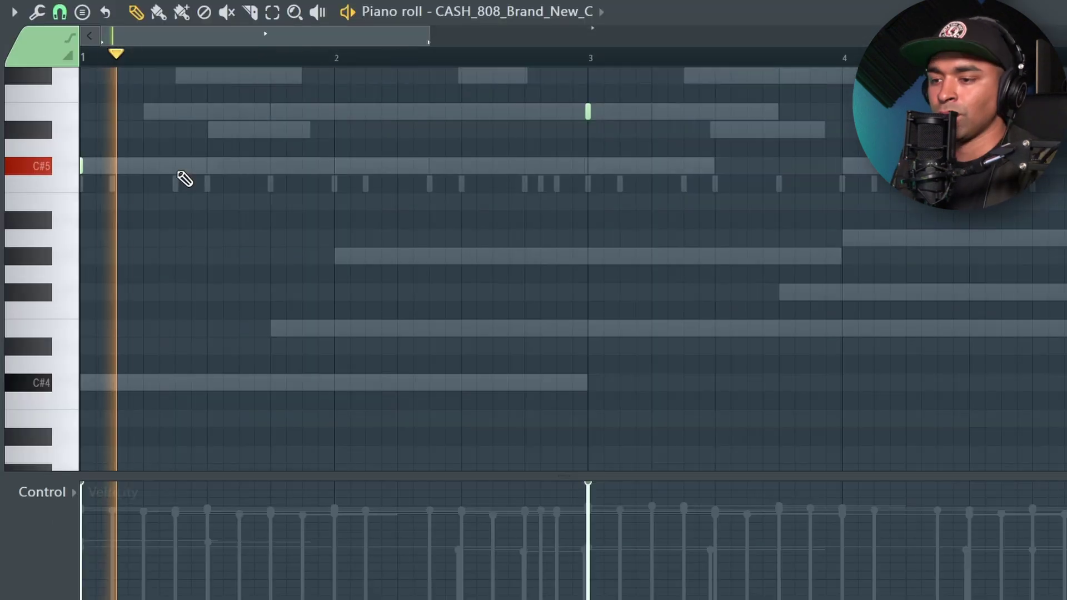
In the CASH_808_Brand_New_C piano roll, add a C#5 hit on step 7 of bar 1 and E5 hits on steps 7 and 13 of bar 3.
click(176, 167)
key(space)
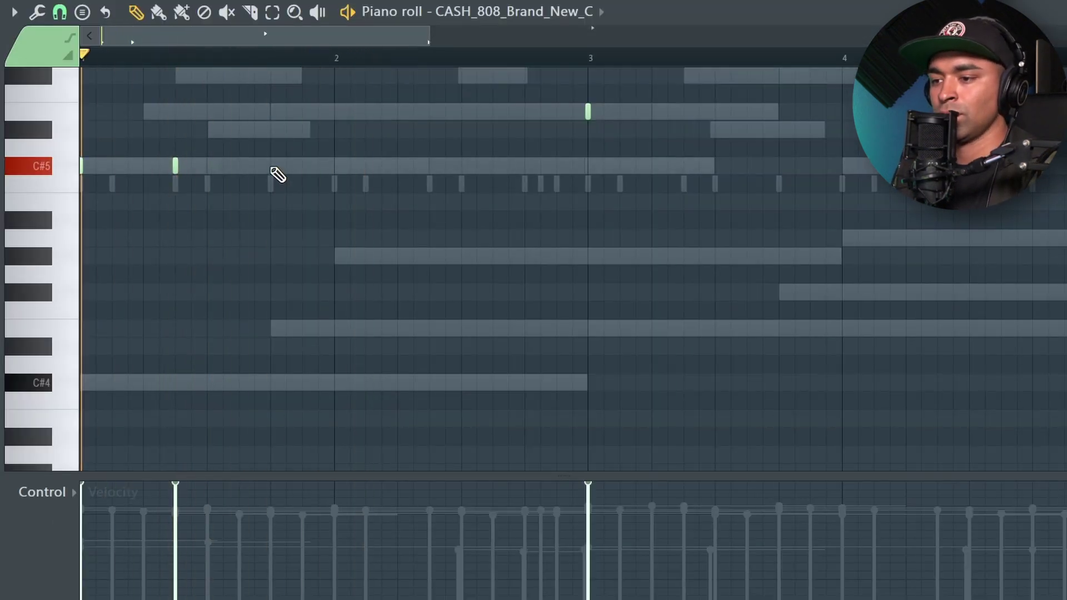
key(space)
ctrl+scroll(275, 172, down, 3)
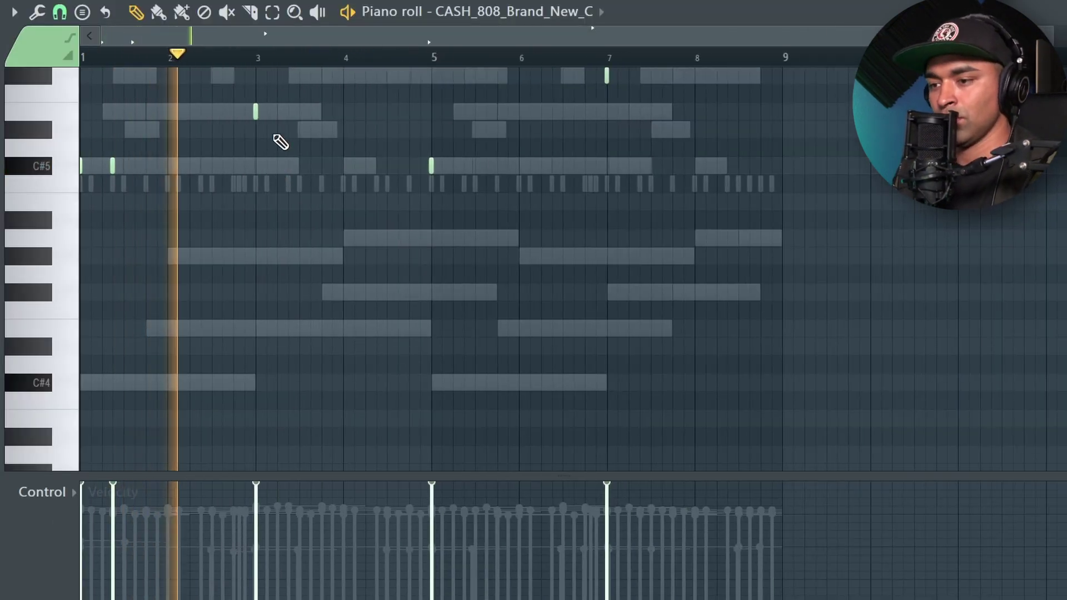
ctrl+scroll(281, 142, up, 3)
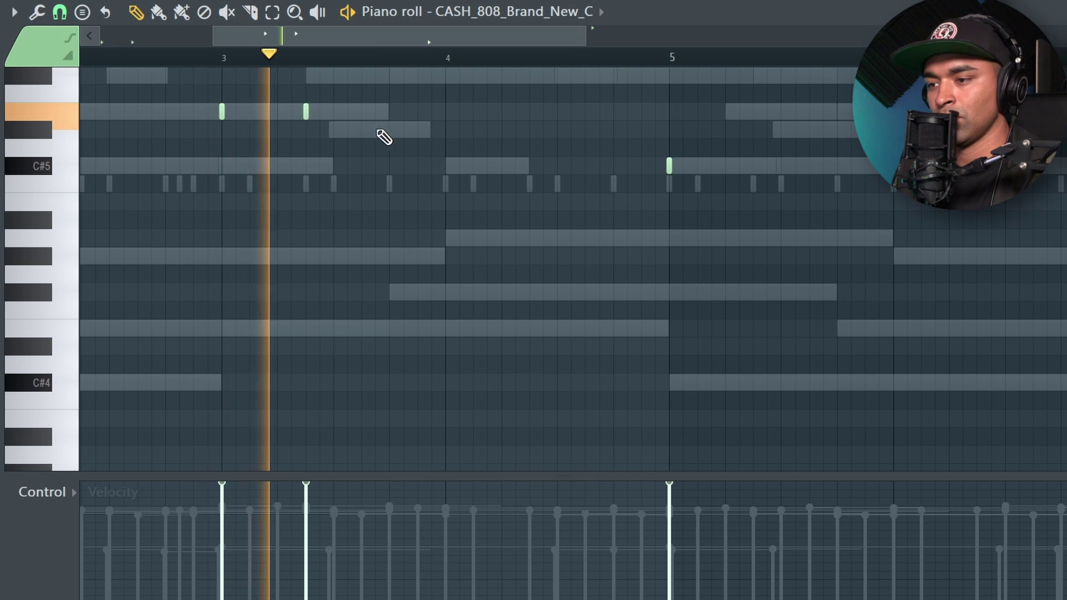
scroll(405, 119, down, 3)
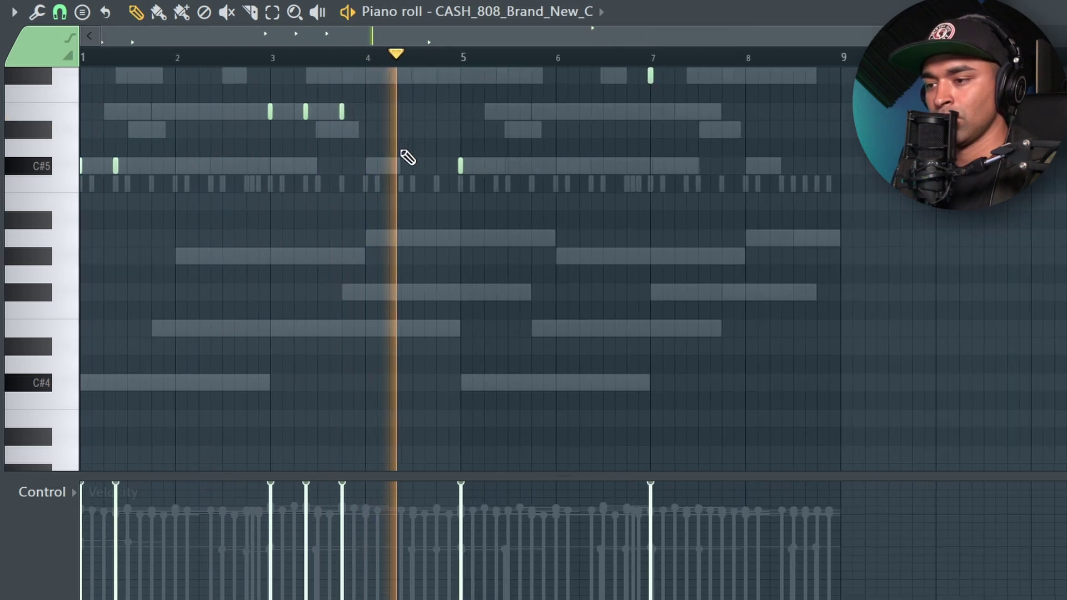
Add a C#5 808 hit on step 7 of bar 5 and F#5 hits on steps 7 and 13 of bar 7.
click(496, 166)
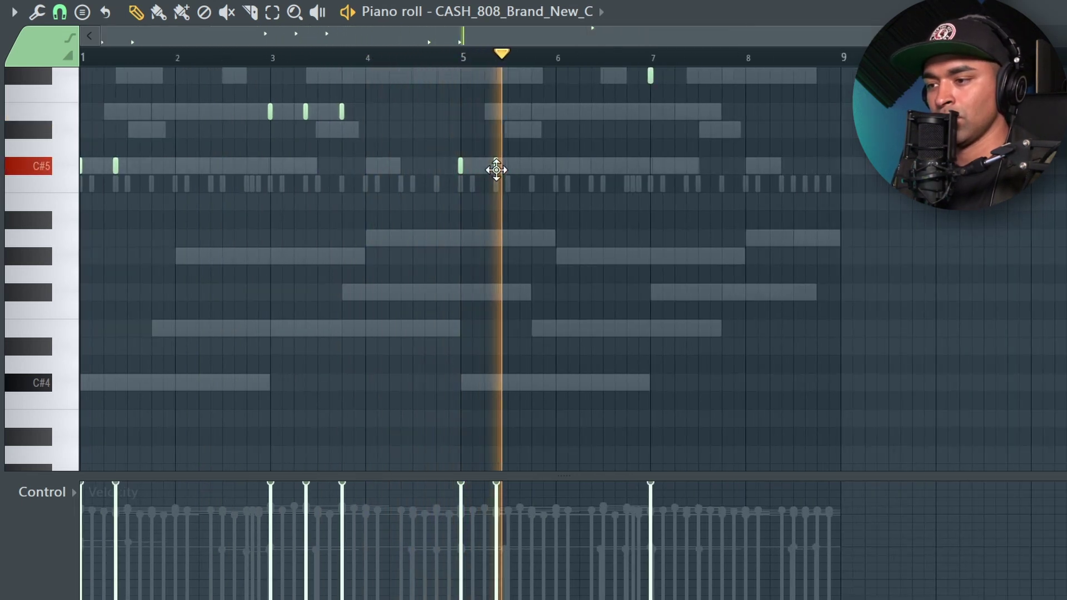
scroll(645, 167, up, 3)
ctrl+scroll(691, 189, up, 4)
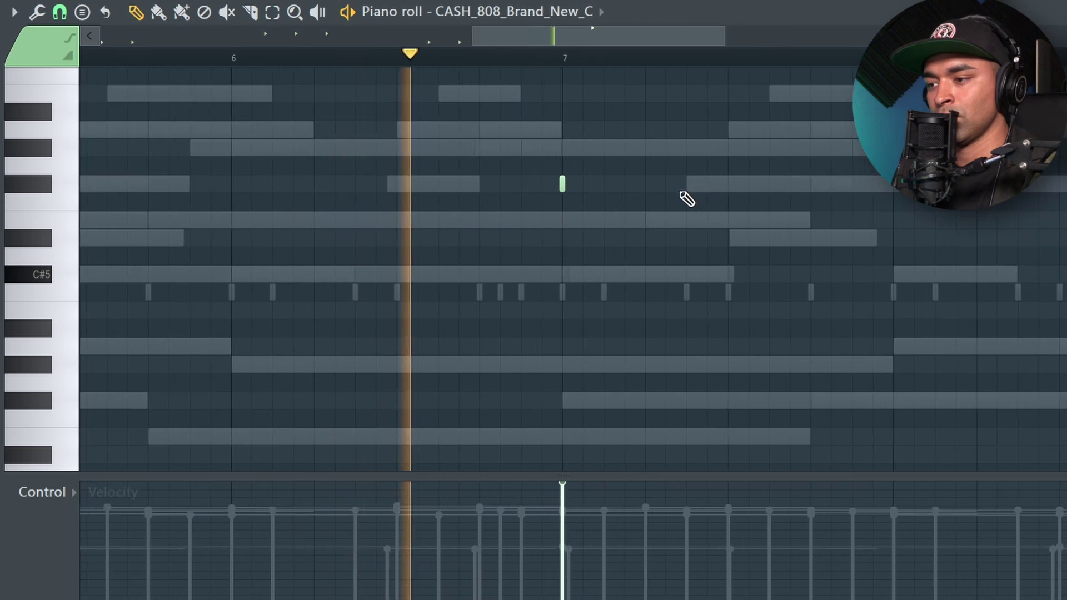
click(684, 183)
click(806, 183)
ctrl+scroll(884, 205, down, 4)
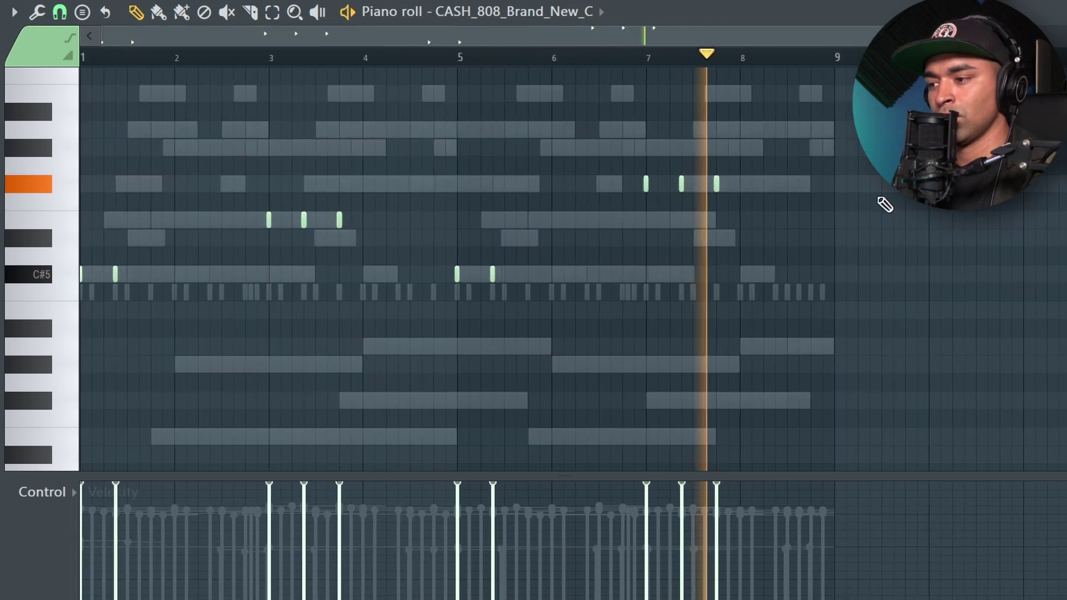
Build an F#5 808 fill in bar 8 with hits on steps 5, 11, 13, 14 and 15.
scroll(785, 198, up, 4)
click(779, 183)
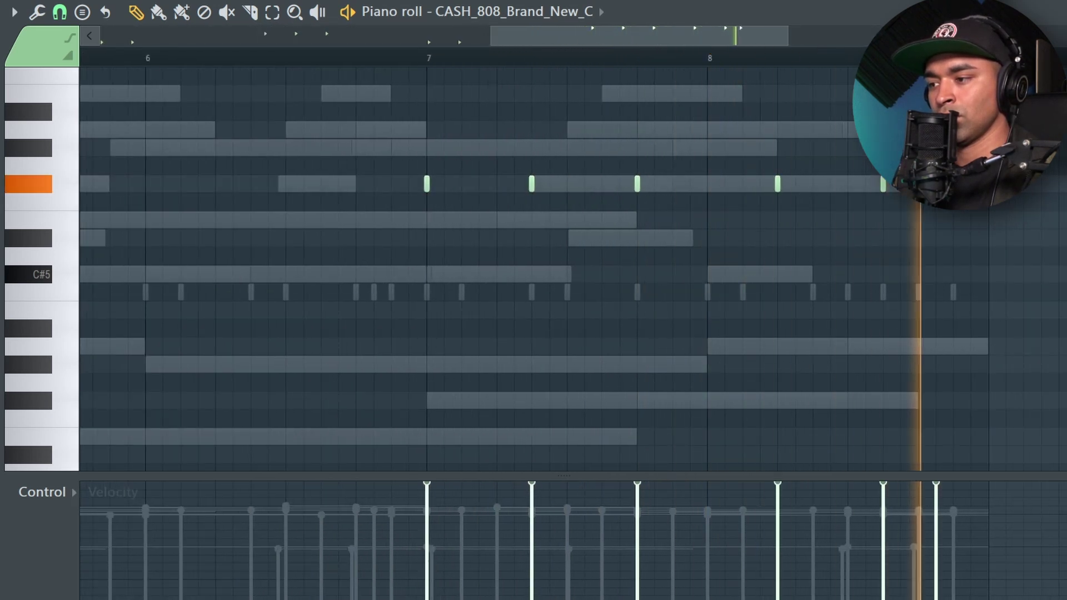
ctrl+scroll(906, 200, up, 4)
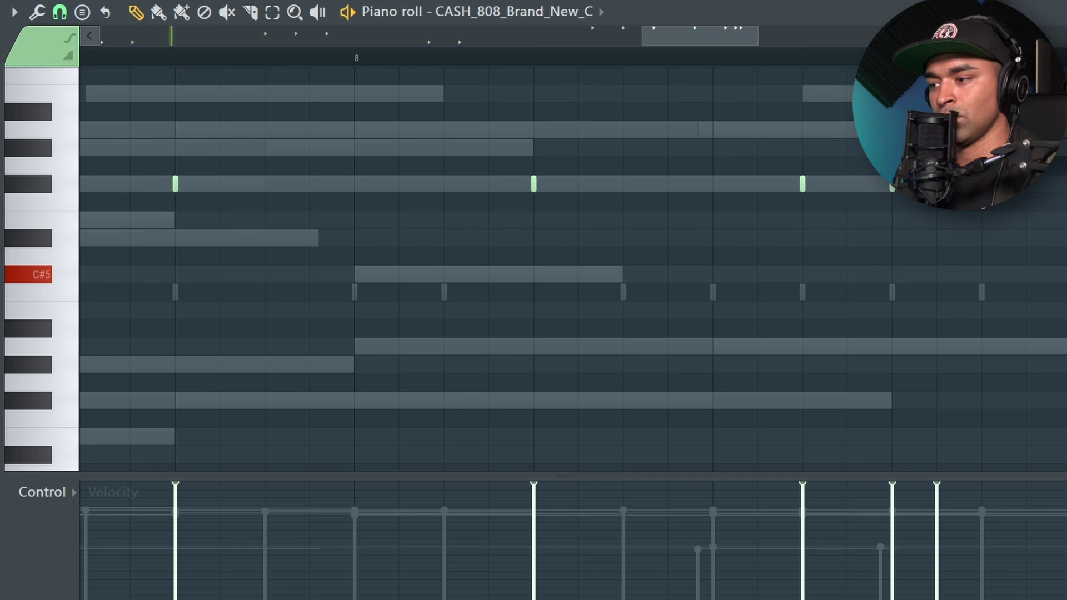
ctrl+scroll(922, 247, down, 4)
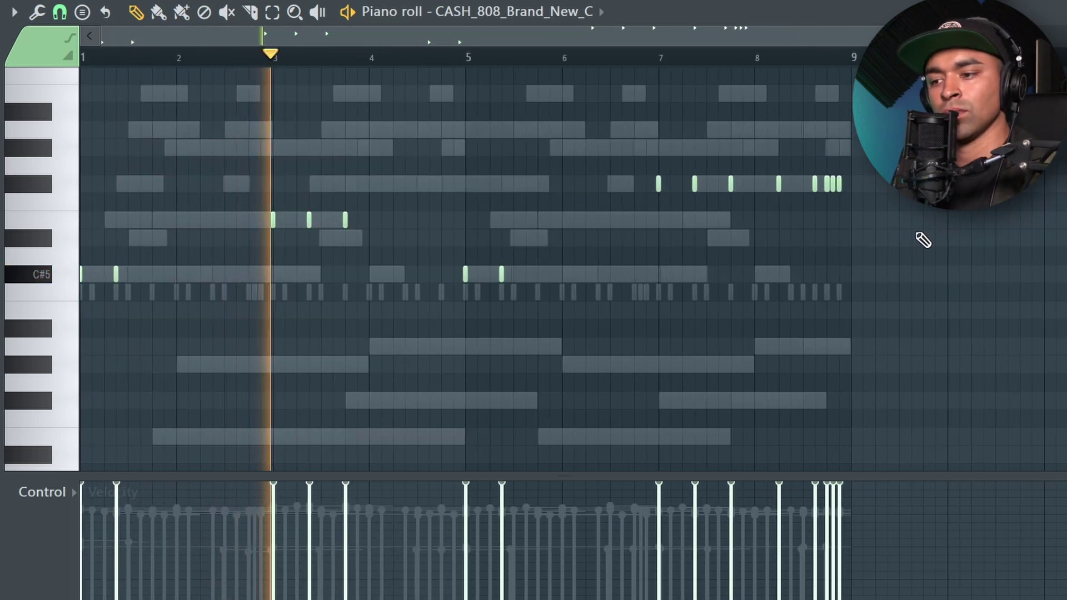
ctrl+scroll(722, 322, down, 1)
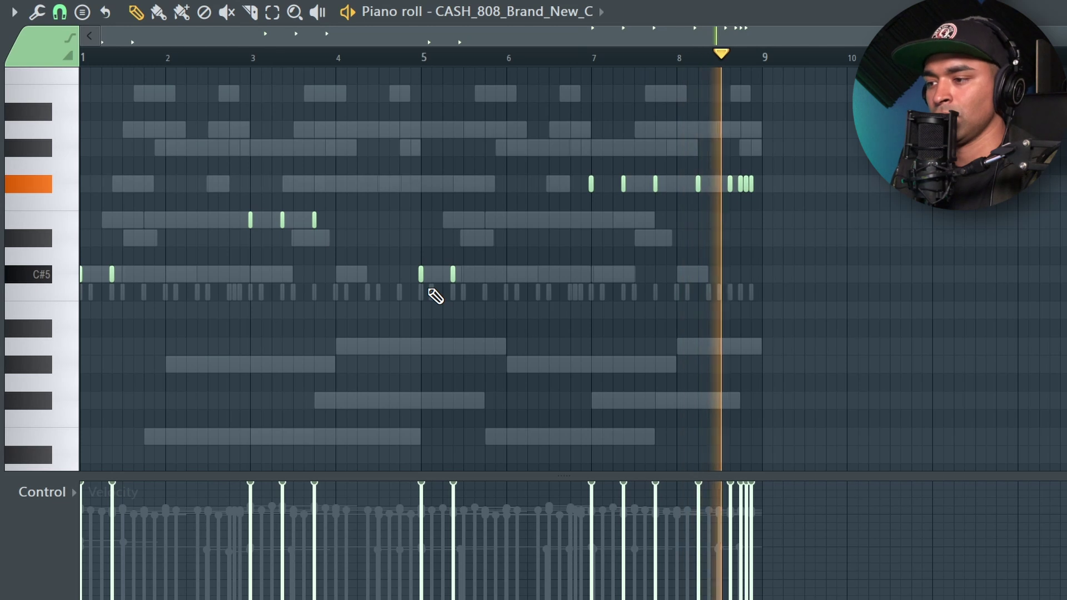
Add C#5 808 hits on step 11 of bars 2 and 6, and remove the hit on step 5 of bar 8.
scroll(435, 296, up, 1)
click(559, 329)
click(219, 329)
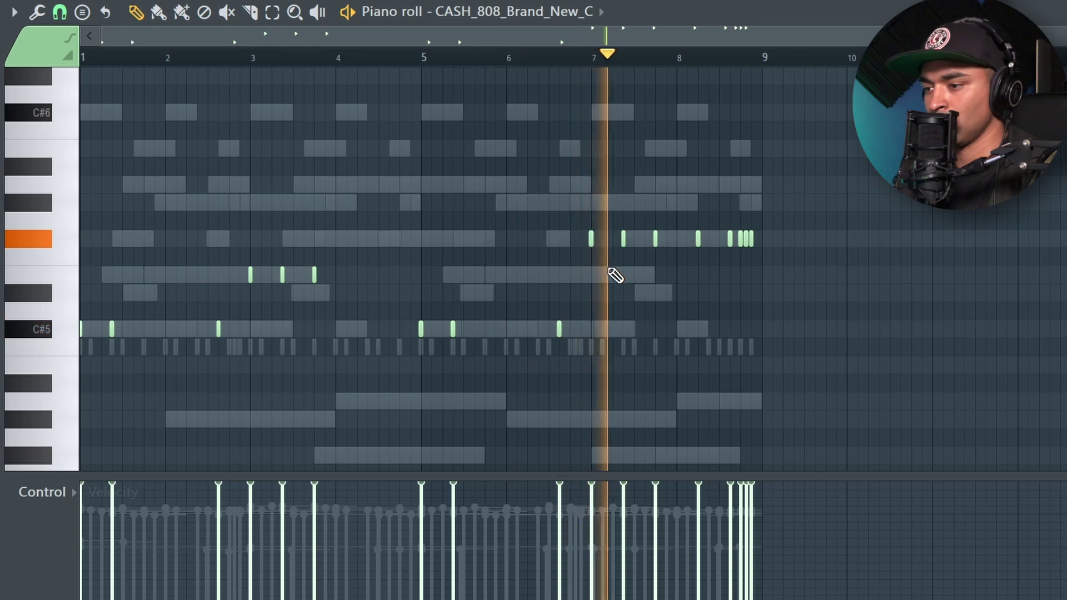
scroll(698, 238, up, 2)
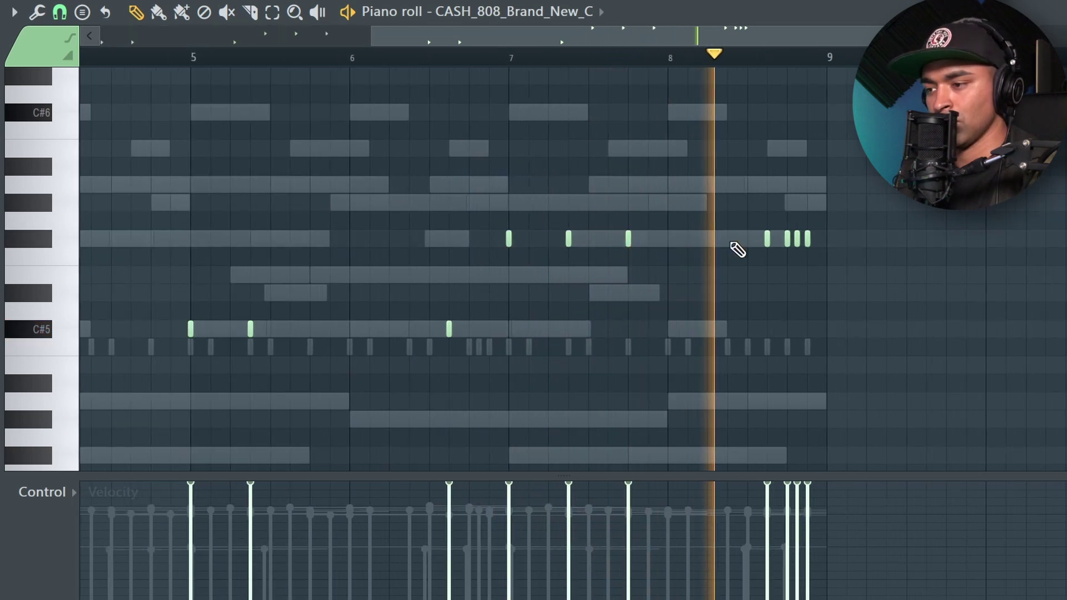
scroll(872, 189, down, 2)
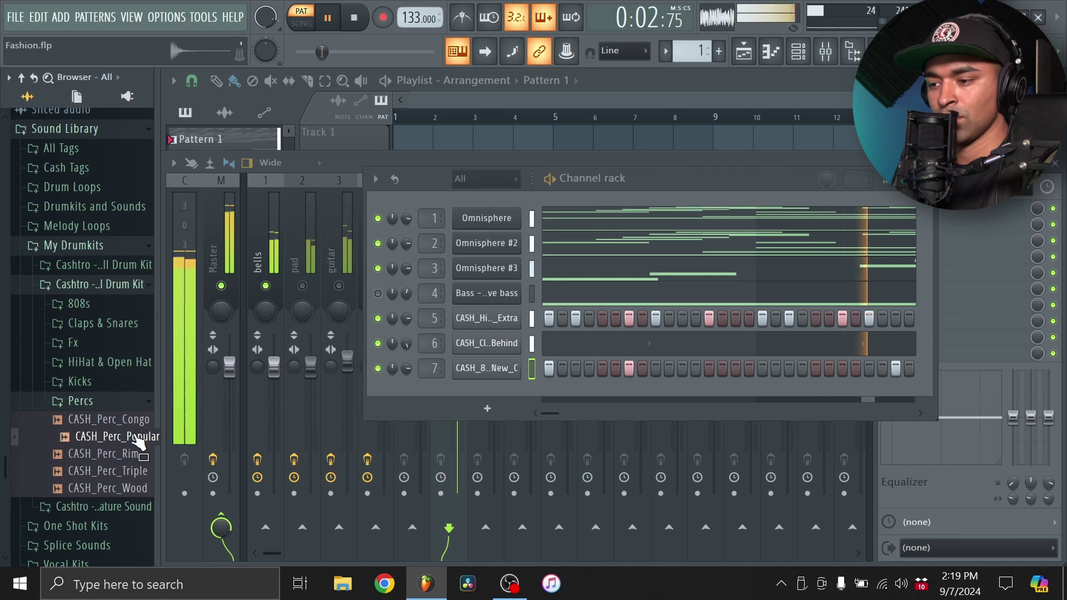
Add CASH_Perc_Popular as a new channel with hits on step 3 of bars 2, 6 and 8 and step 15 of bar 7.
drag(482, 398, 494, 397)
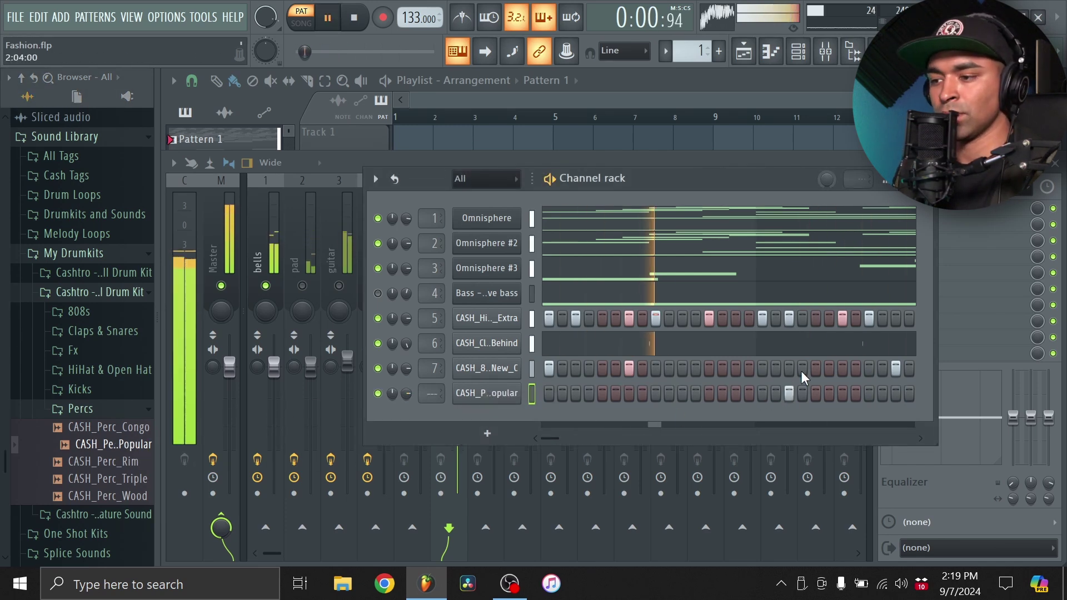
click(781, 53)
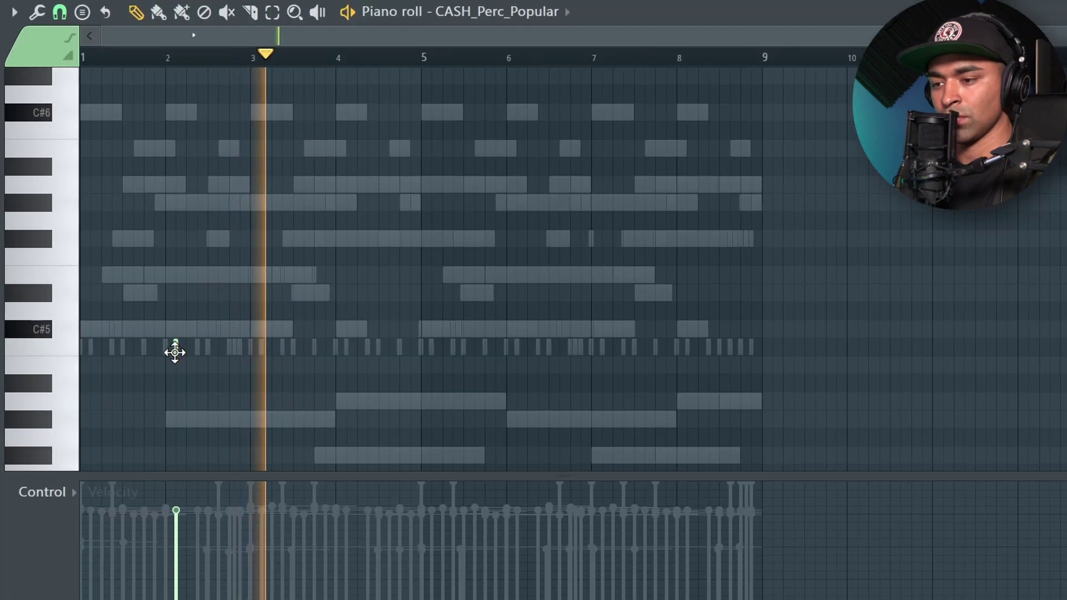
drag(302, 350, 612, 352)
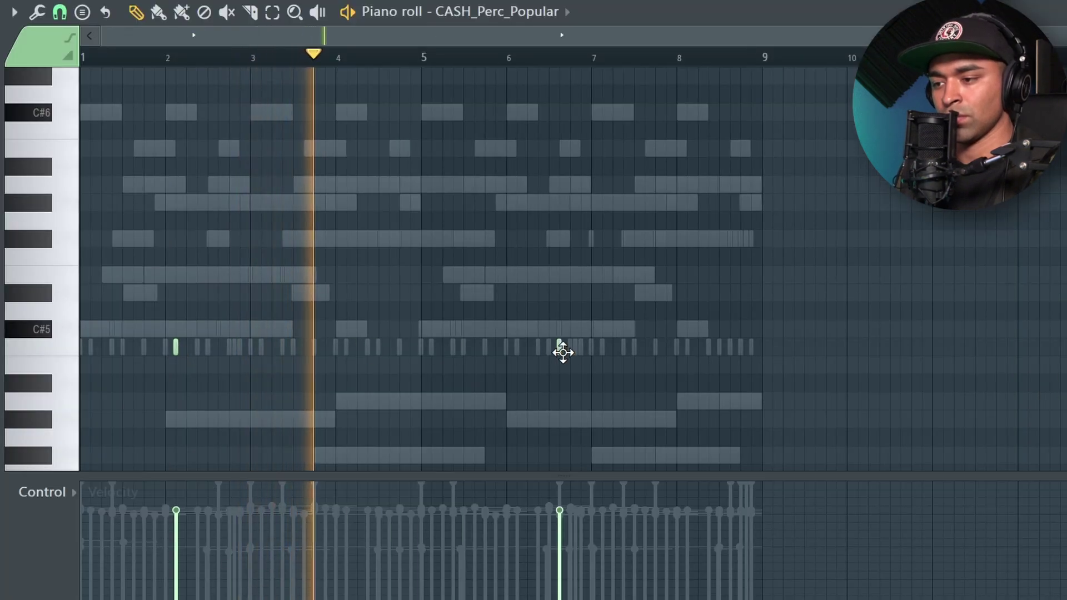
scroll(679, 357, up, 4)
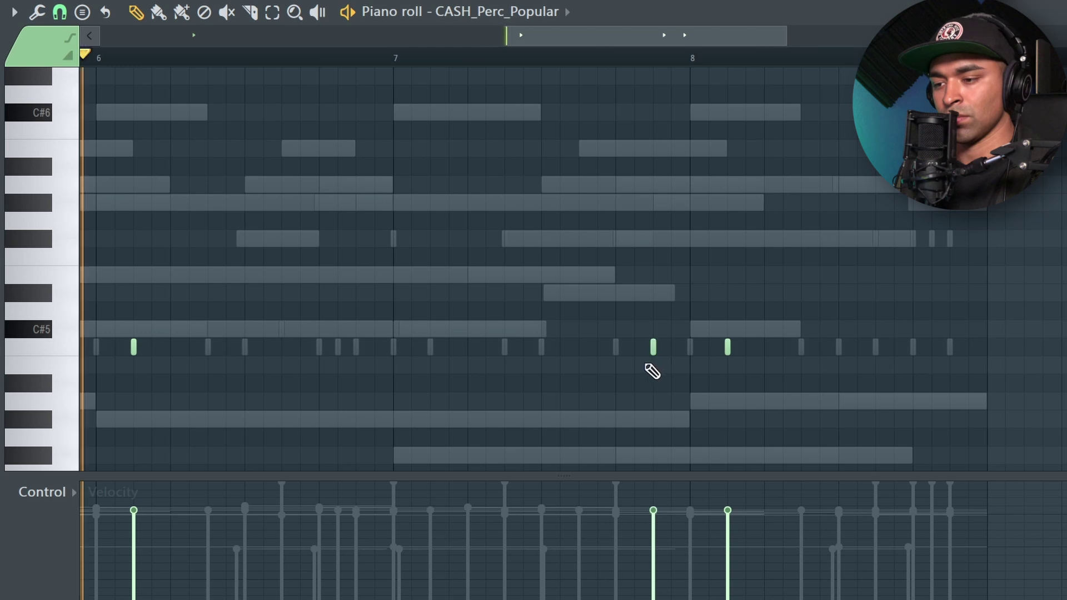
scroll(652, 371, down, 4)
Program CASH_Open_HiHat_Basic with hits on steps 1 and 7 of bars 1 and 5 and step 7 of bars 2 and 6.
scroll(483, 274, down, 1)
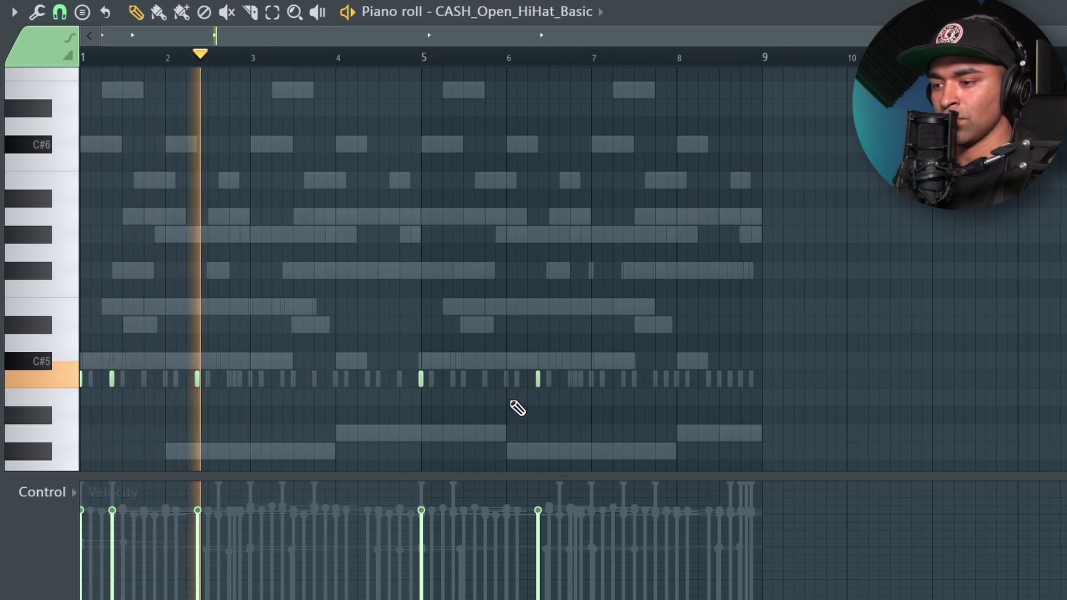
scroll(457, 382, up, 4)
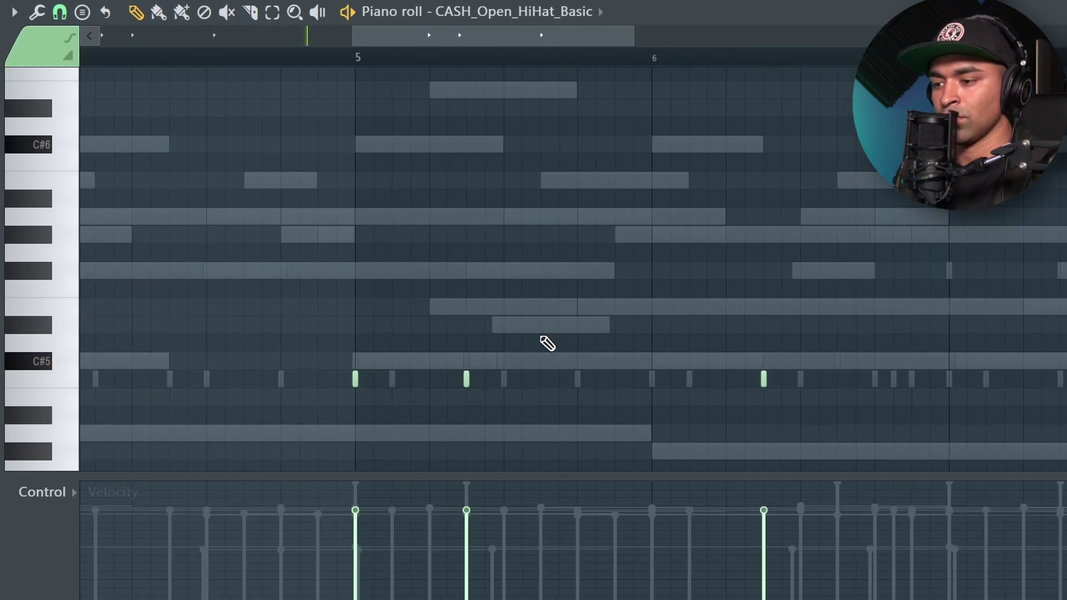
scroll(547, 344, down, 3)
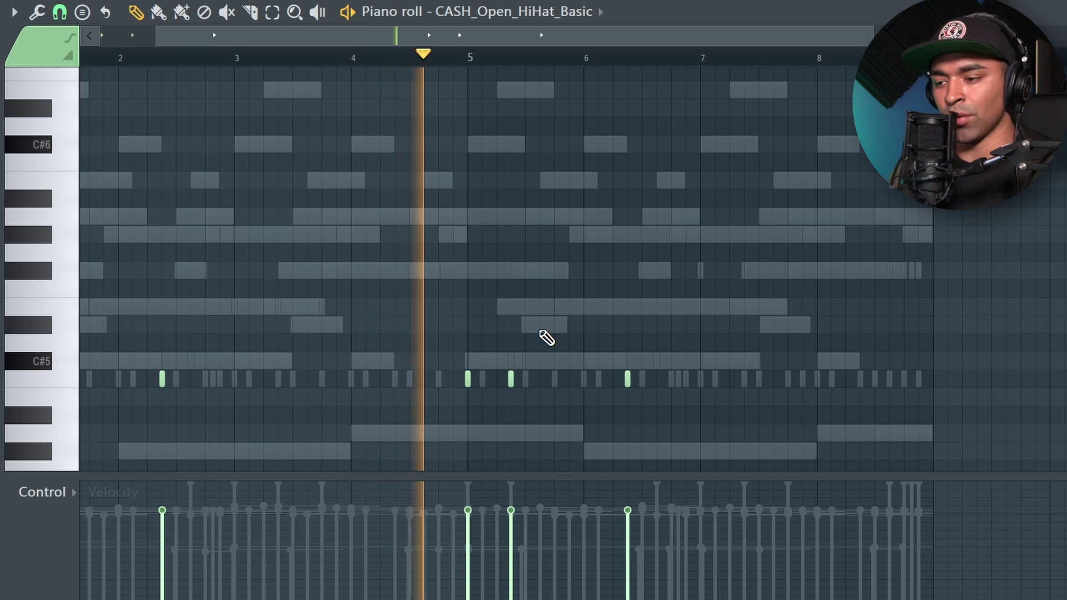